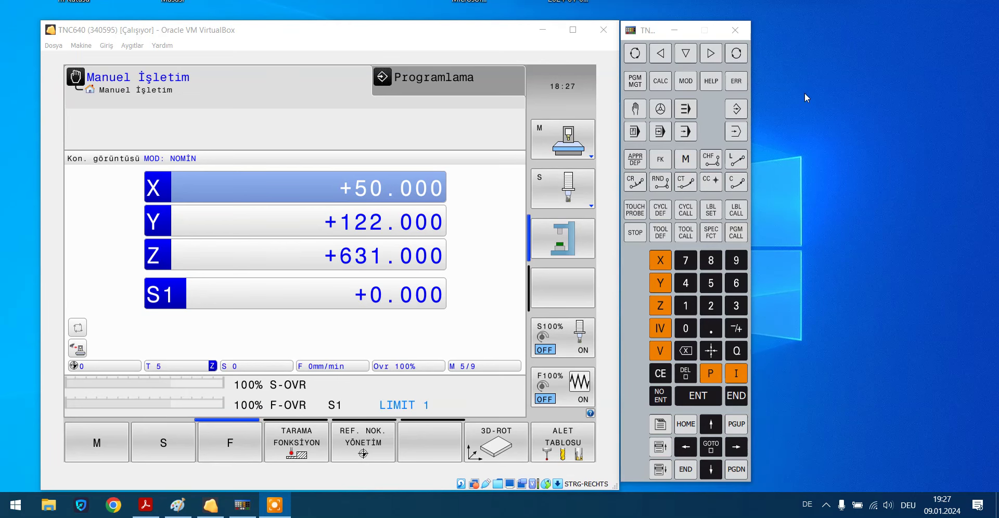
Focus the VirtualBox window, switch the TNC 640 to Programming mode and open PGM MGT.
left_click(736, 108)
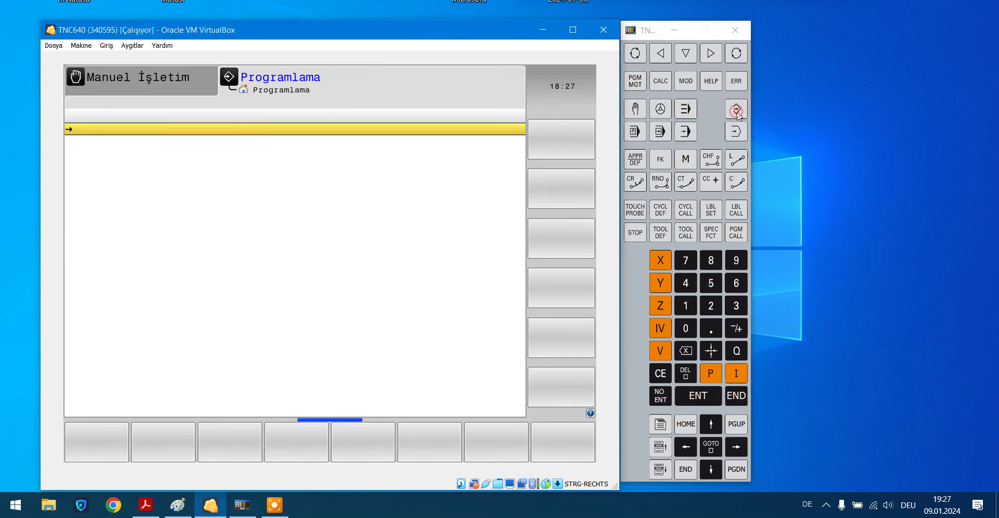
left_click(630, 109)
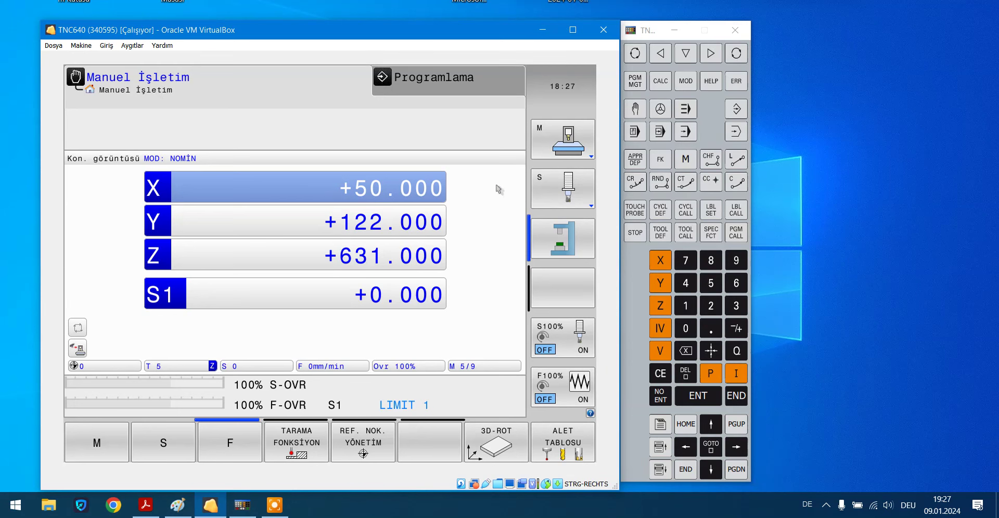
left_click(736, 109)
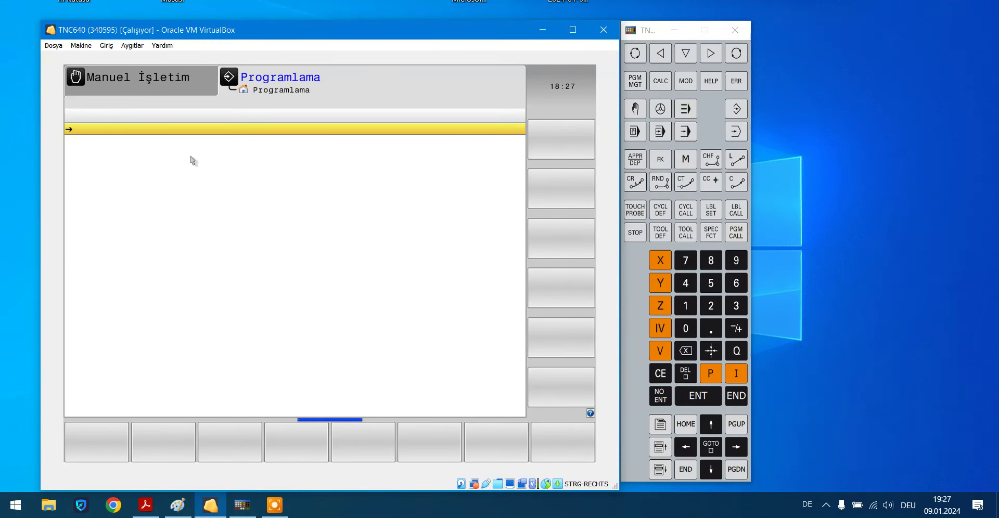
left_click(635, 85)
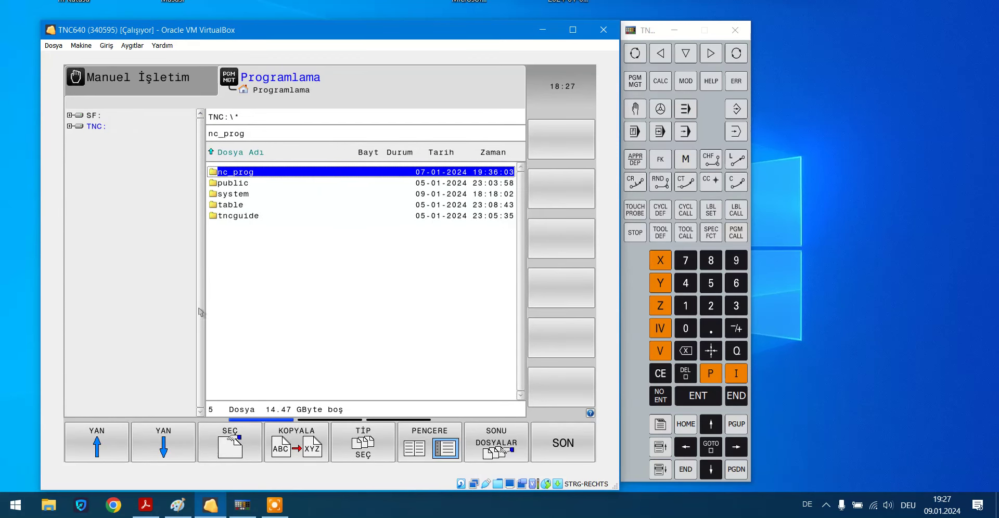
Browse back and forth between the SF: and TNC: drives in the file manager tree.
left_click(249, 208)
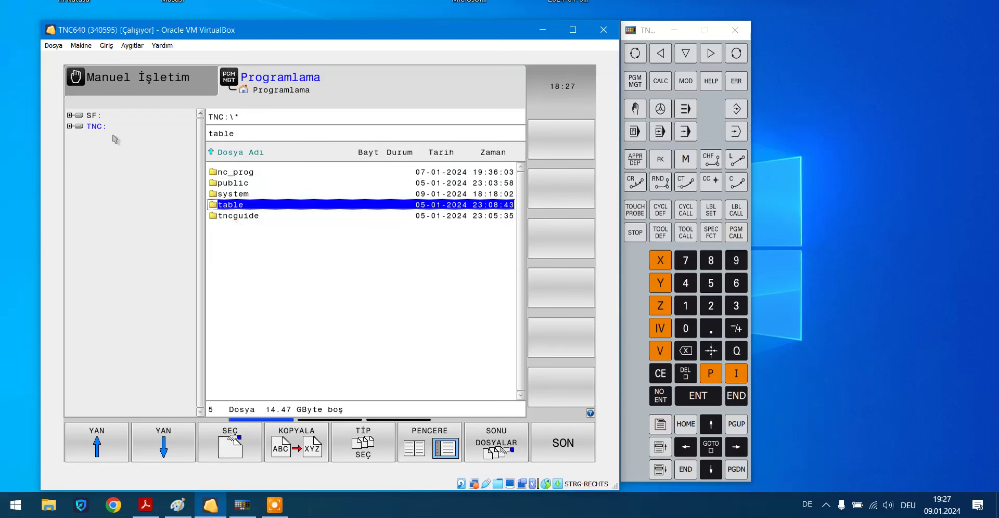
left_click(95, 118)
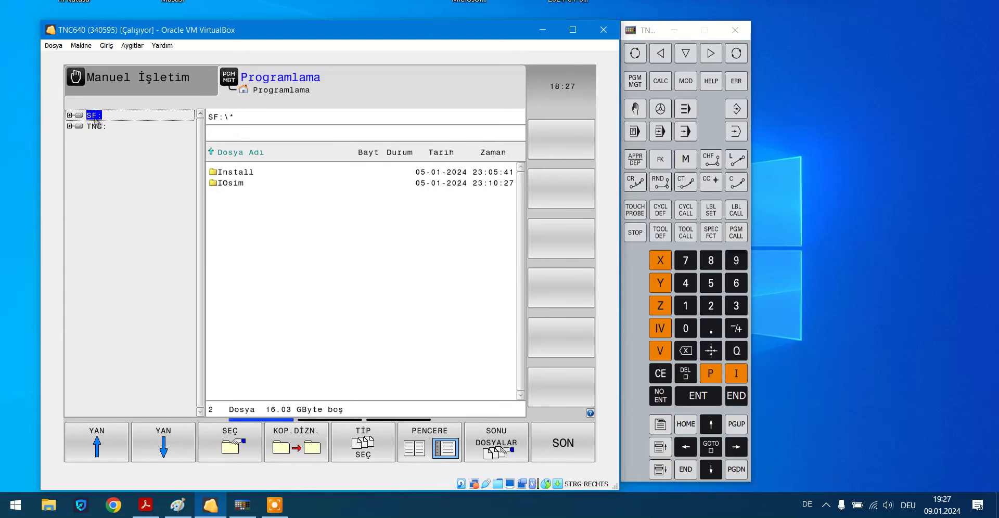
left_click(96, 127)
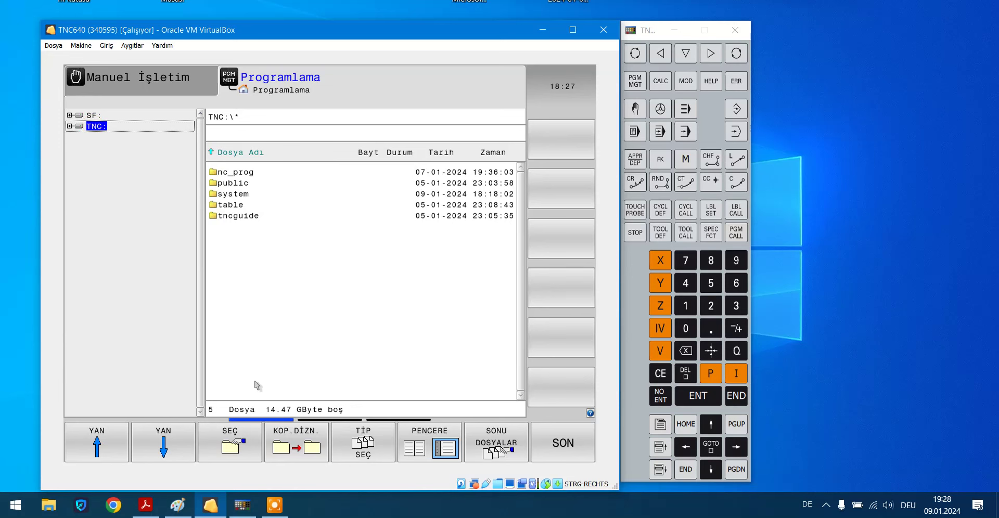
left_click(95, 115)
left_click(95, 127)
left_click(95, 115)
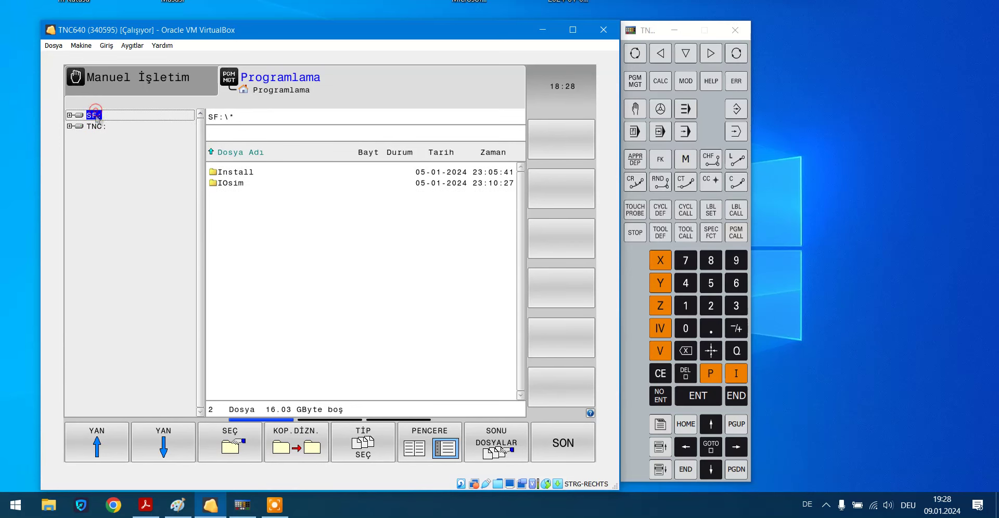
left_click(95, 126)
left_click(241, 285)
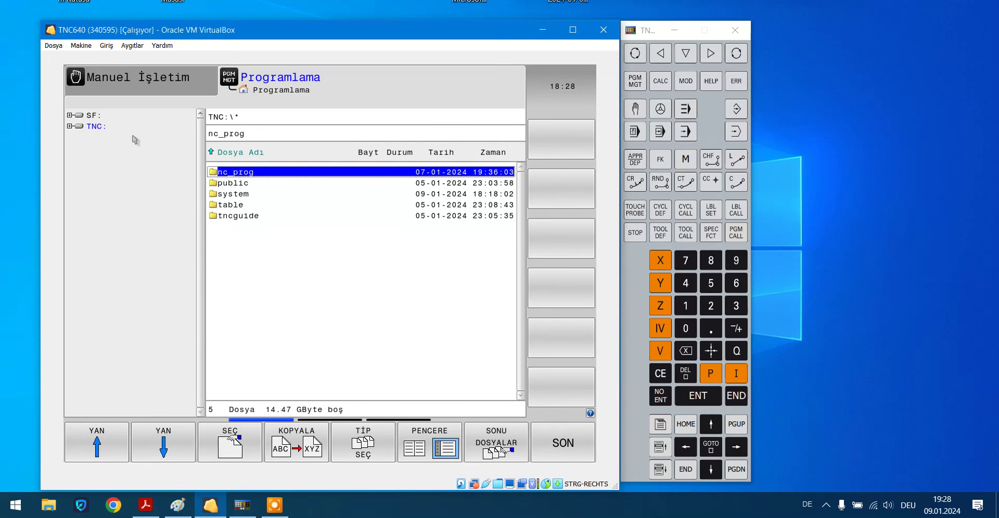
left_click(96, 126)
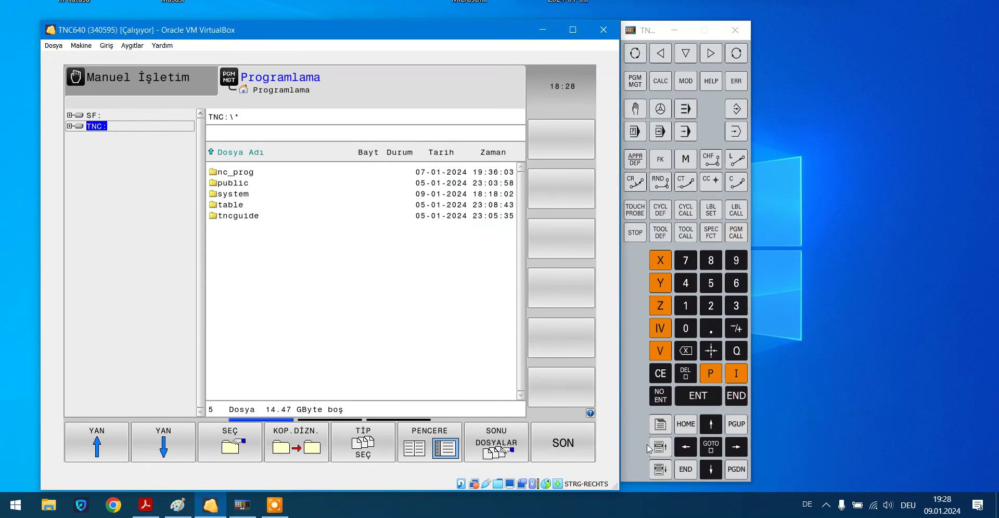
Page the file-function softkeys to the YENİ DOSYA row, leaving the TNC: folder list showing.
left_click(711, 60)
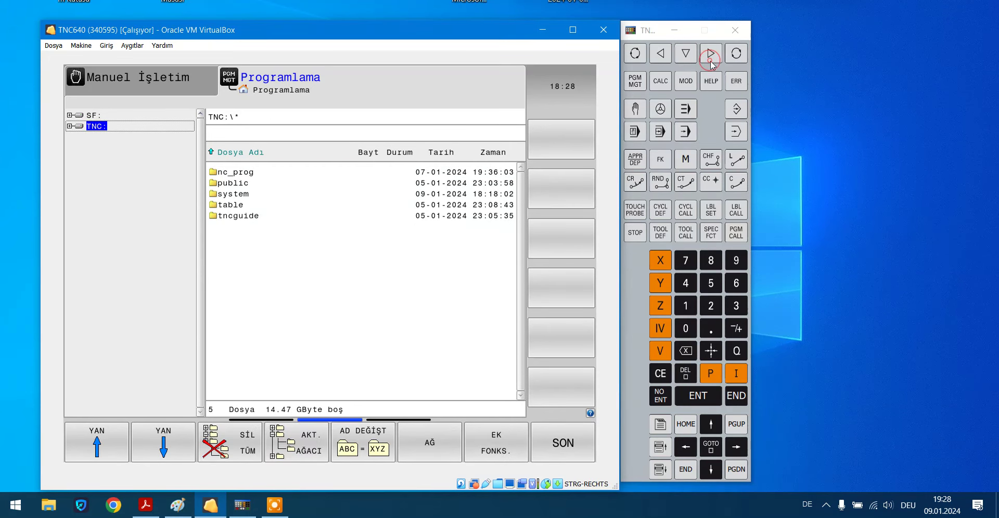
left_click(711, 54)
left_click(710, 54)
left_click(94, 115)
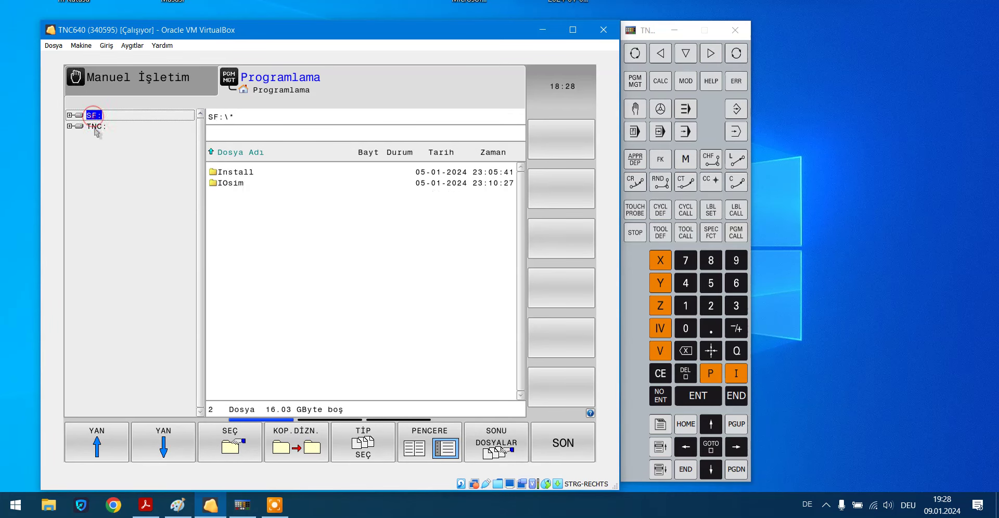
left_click(95, 126)
left_click(255, 291)
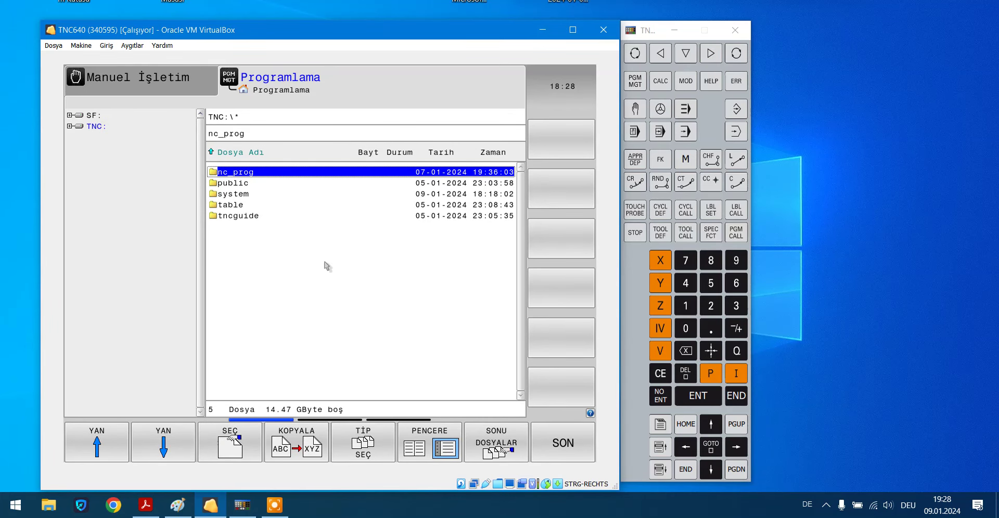
left_click(96, 127)
left_click(333, 300)
left_click(707, 53)
left_click(707, 54)
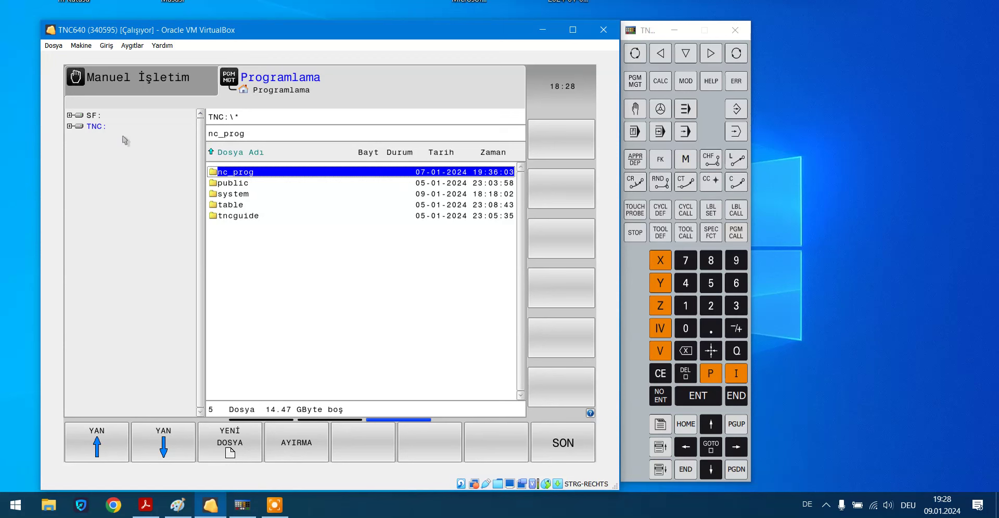
Create a new folder named Programlarim on the TNC: drive.
left_click(94, 127)
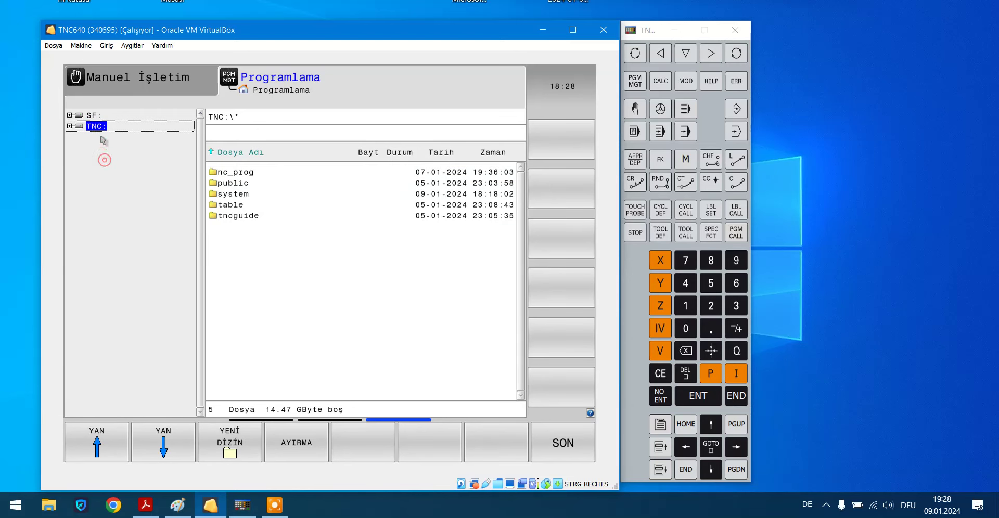
left_click(92, 115)
left_click(94, 127)
left_click(711, 53)
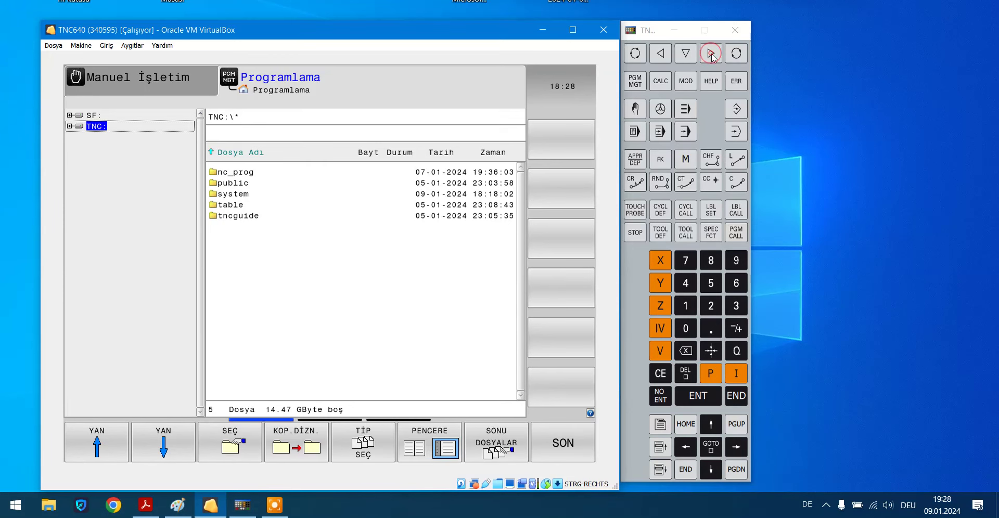
left_click(711, 53)
left_click(710, 53)
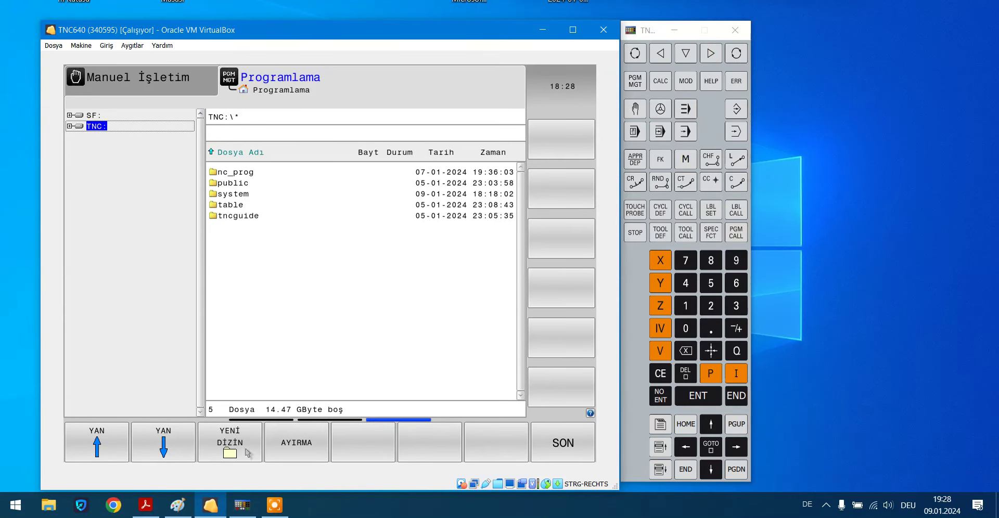
left_click(245, 443)
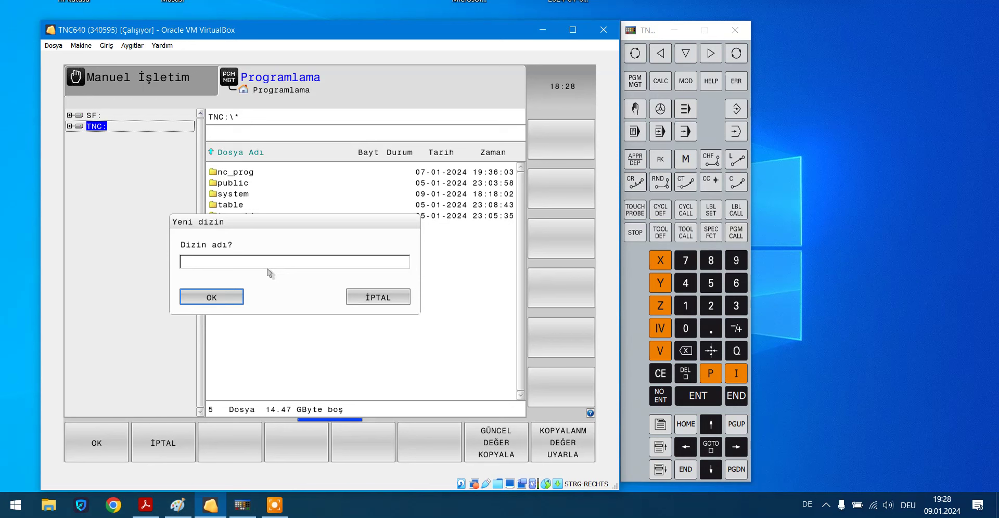
type("Program")
type("larim")
left_click(224, 297)
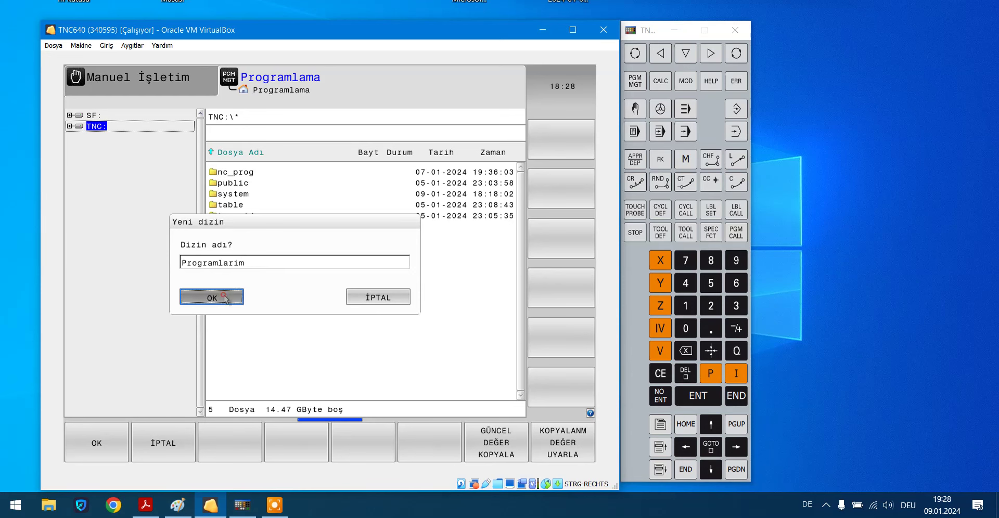
Open the empty Programlarim folder.
left_click(277, 194)
left_click(271, 183)
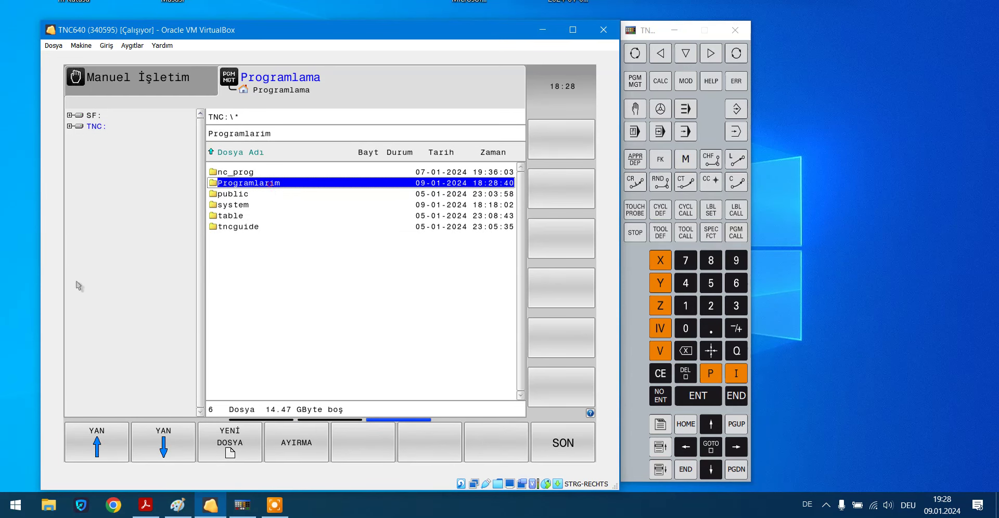
left_click(94, 127)
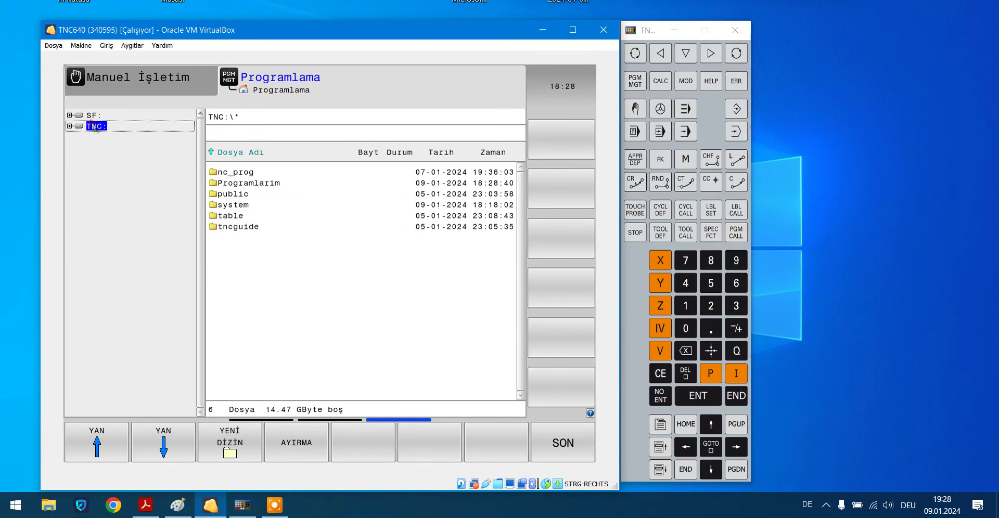
double_click(242, 183)
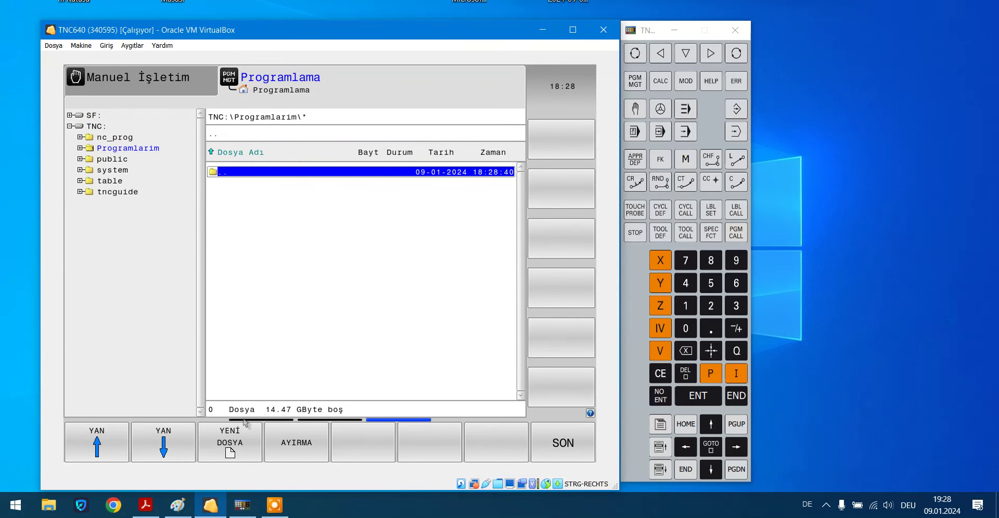
Create program file 1.h in Programlarim using MM as the unit system.
left_click(237, 450)
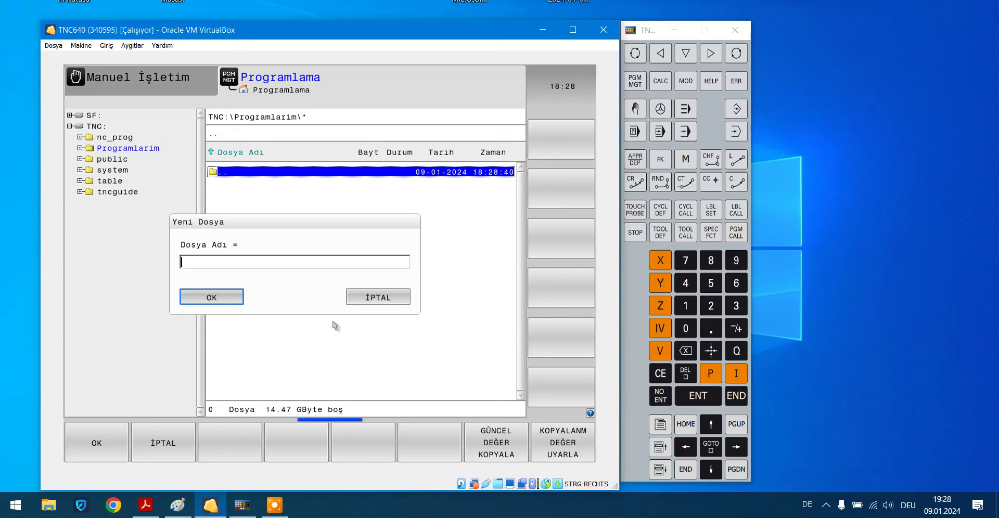
type("1")
left_click(211, 296)
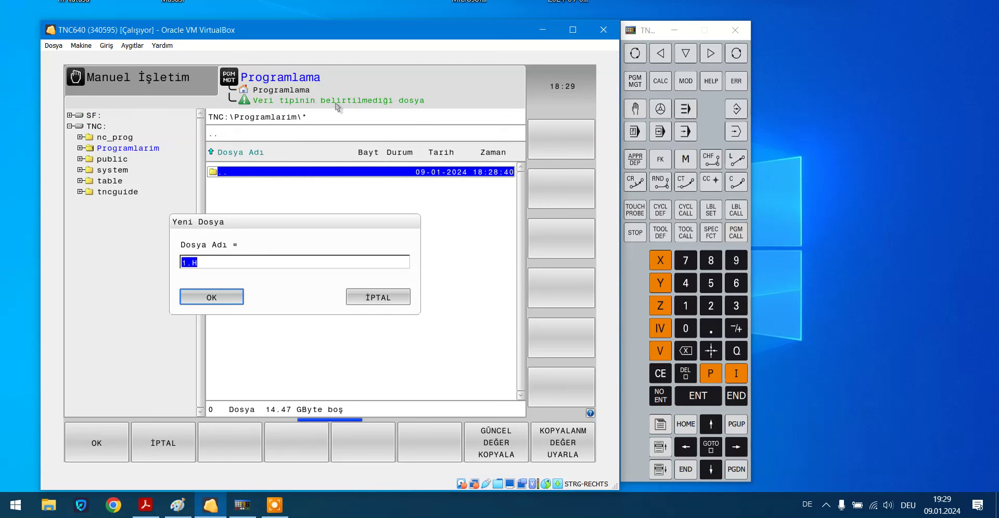
left_click(211, 262)
key("BackSpace")
type("i")
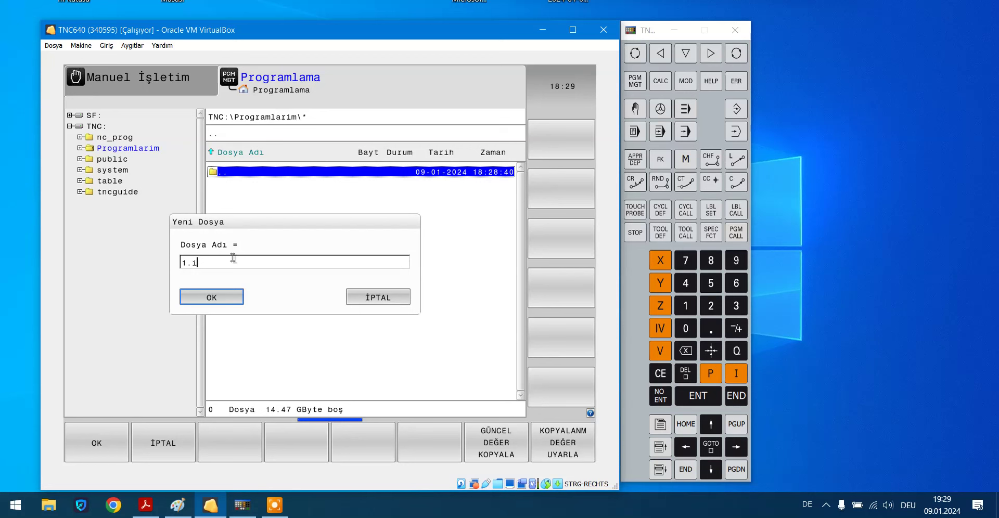
key("BackSpace")
type("h")
left_click(219, 306)
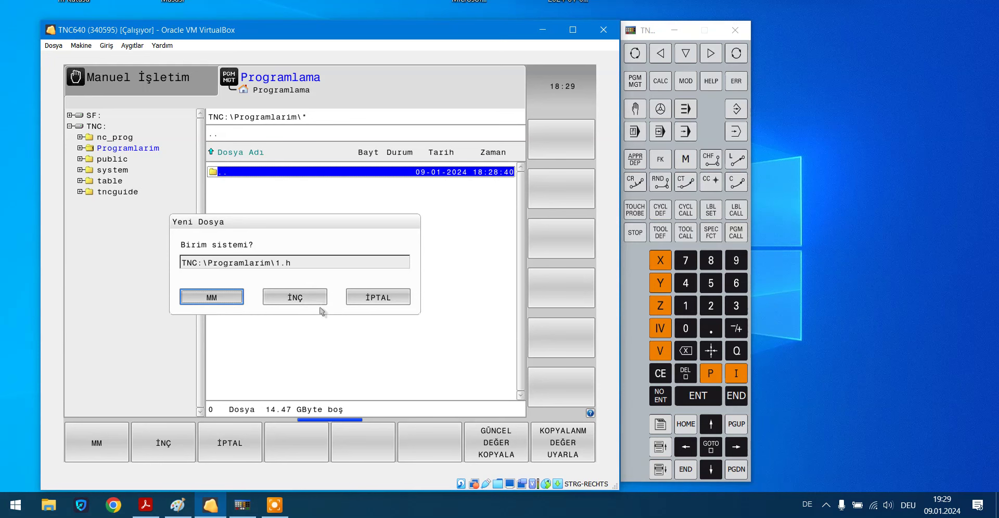
left_click(230, 301)
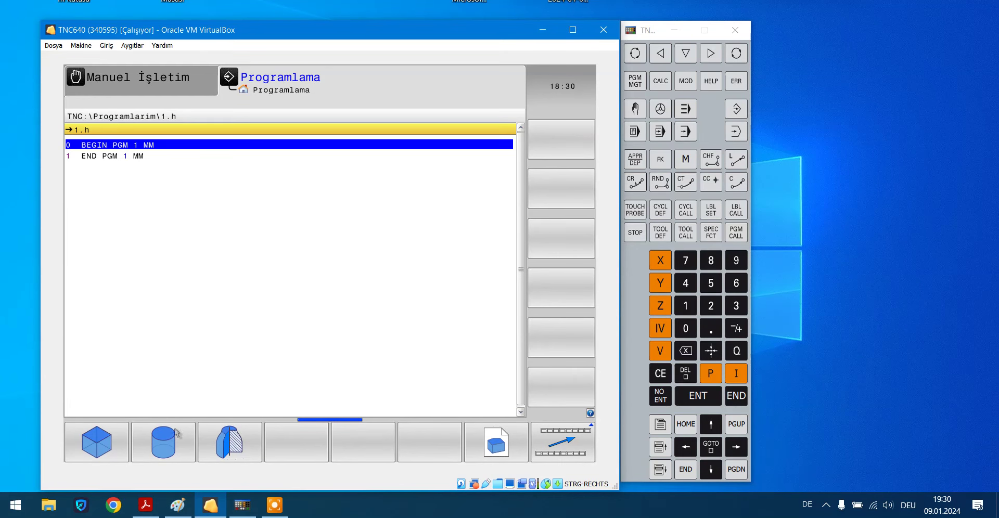
Bring the Paint drawing of the 100 mm square part with 10 and 20 chamfers to the front.
left_click(179, 512)
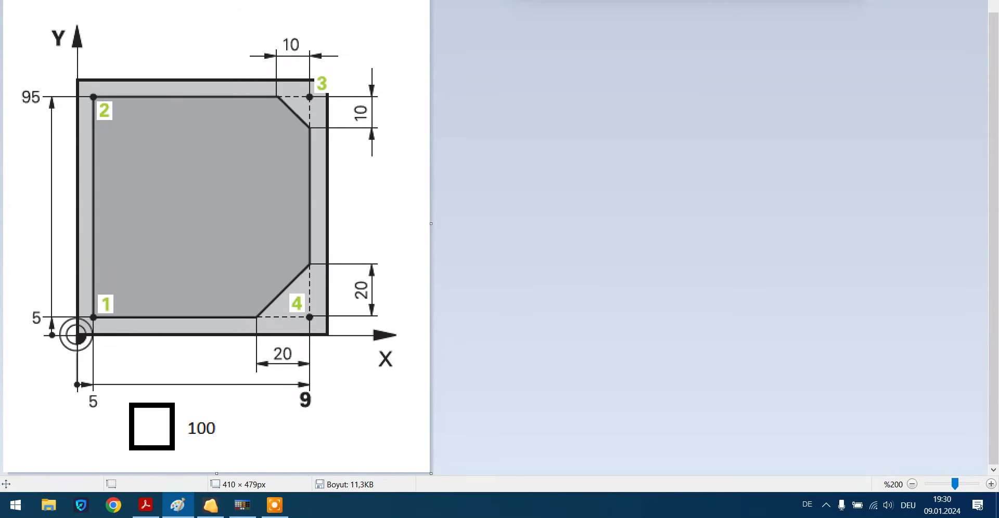
Add a BLK FORM blank definition with Z as the tool axis to 1.h, then pull up the manual PDF.
left_click(210, 505)
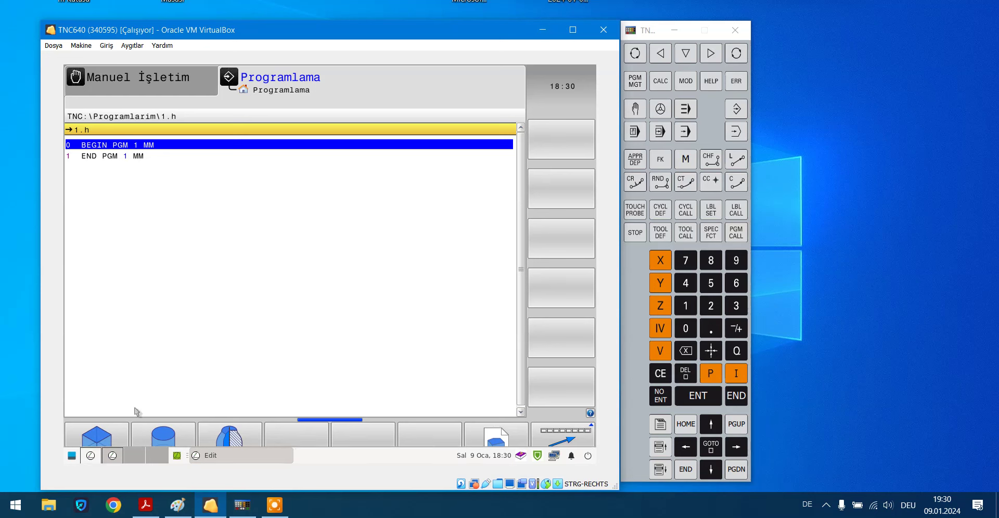
left_click(98, 440)
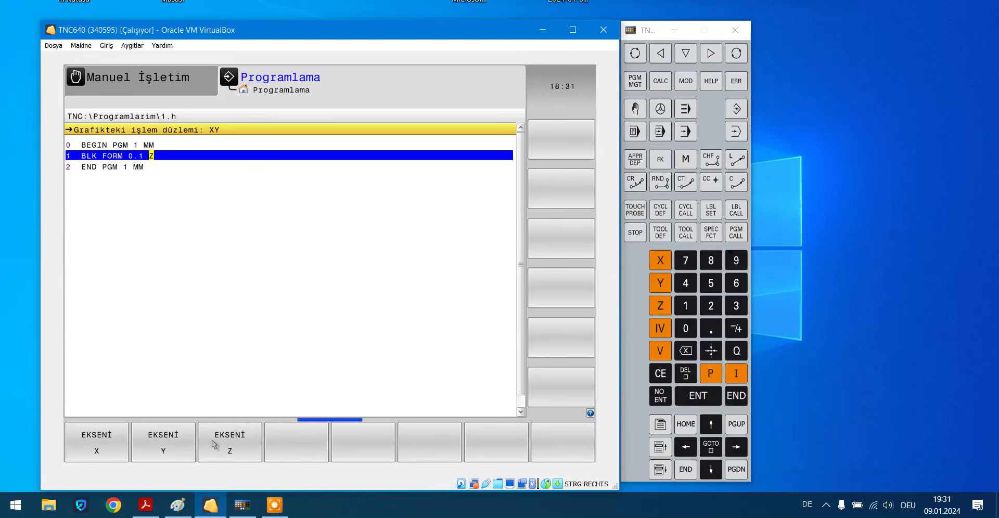
left_click(718, 404)
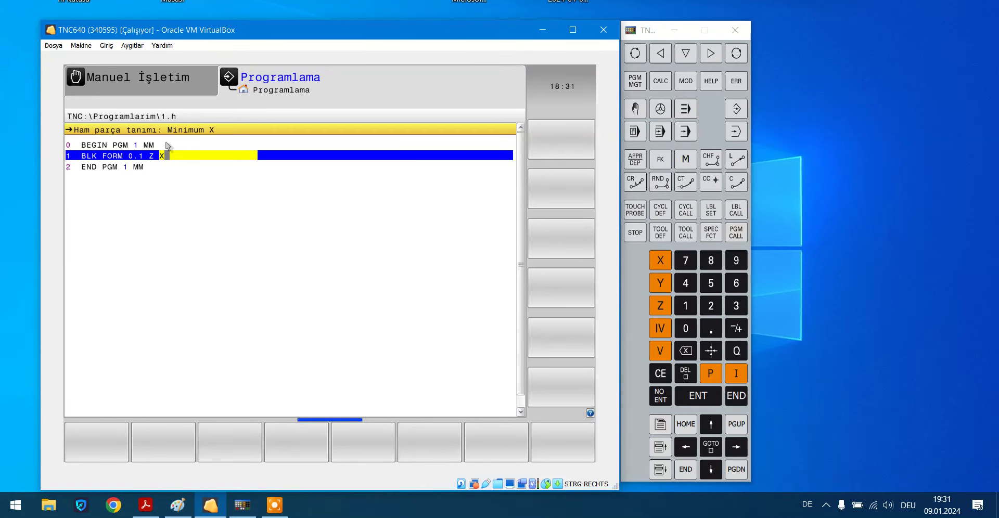
left_click(145, 505)
Read the manual's Ham parça tanımı steps and BLK FORM MIN/MAX figure, then return to the TNC.
scroll(661, 250, "down", 2)
scroll(666, 302, "down", 1)
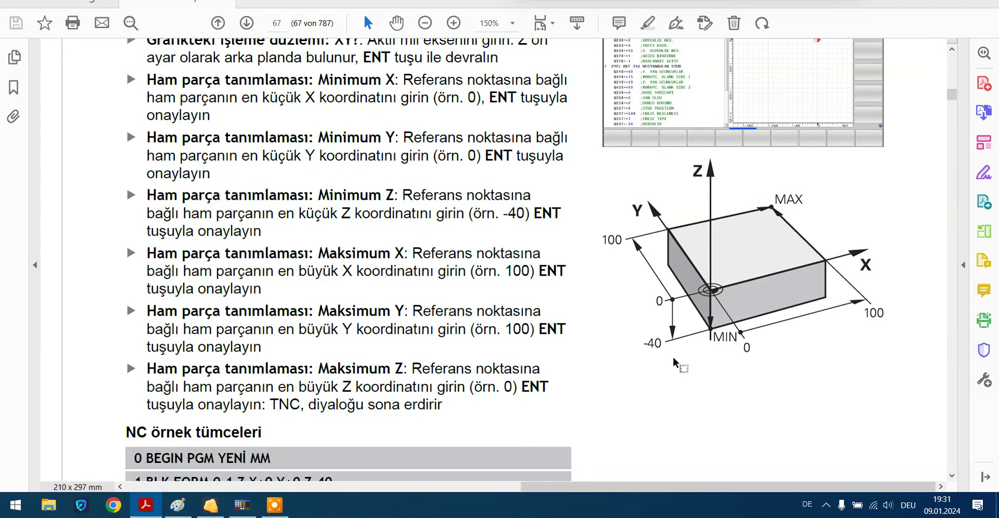
scroll(677, 364, "down", 1)
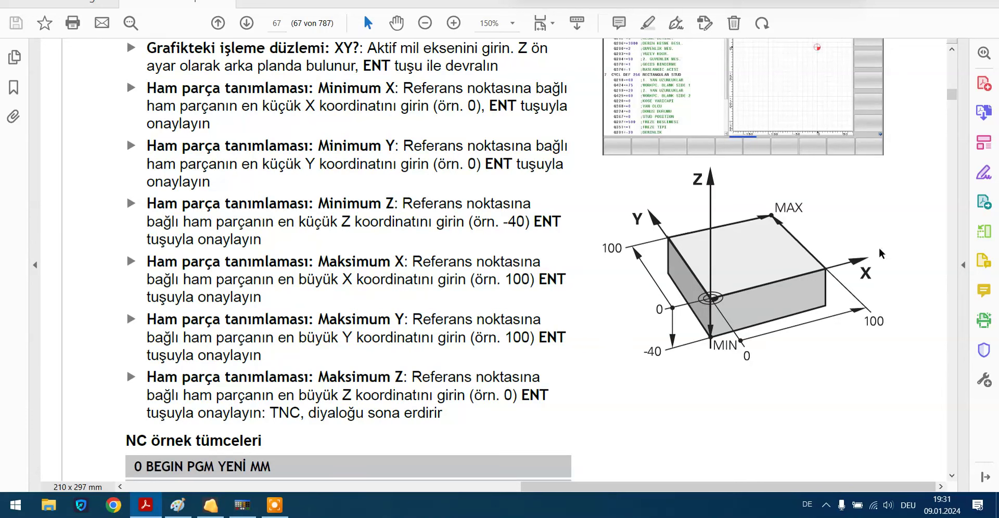
scroll(557, 313, "up", 1)
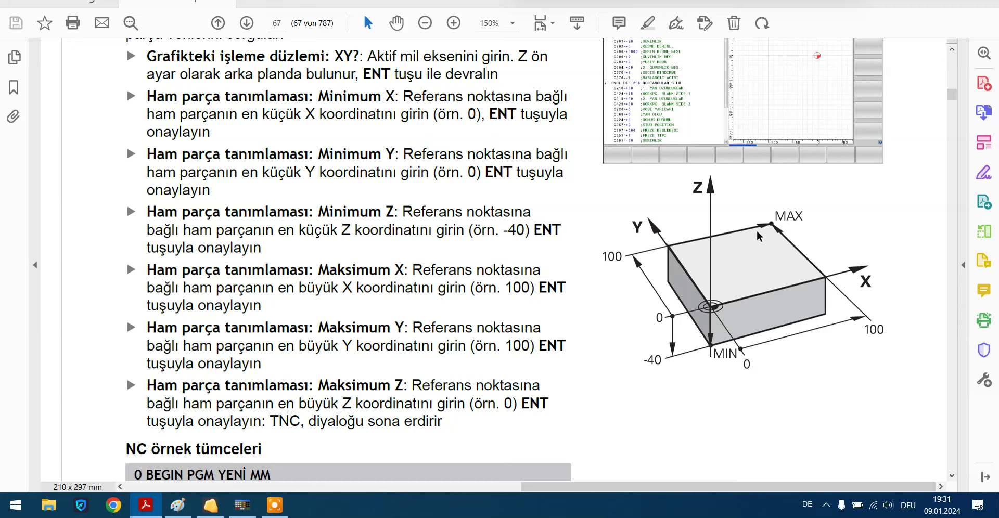
left_click(198, 515)
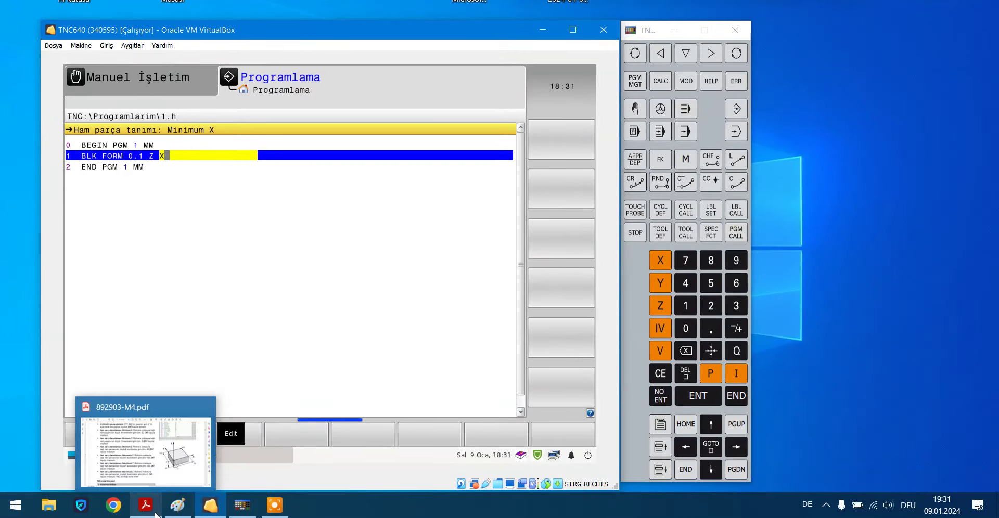
Switch between the Paint part drawing and the TNC screen, ending on the drawing.
left_click(178, 505)
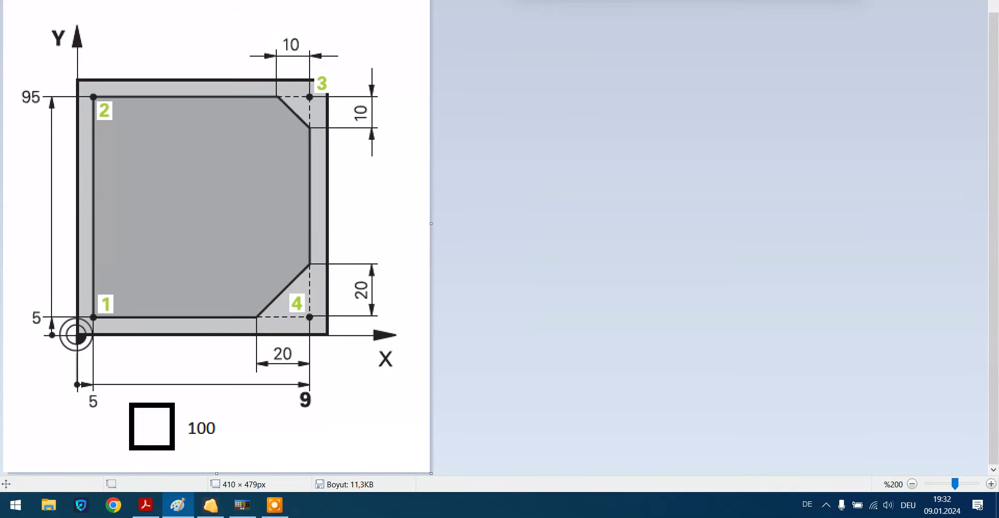
left_click(177, 505)
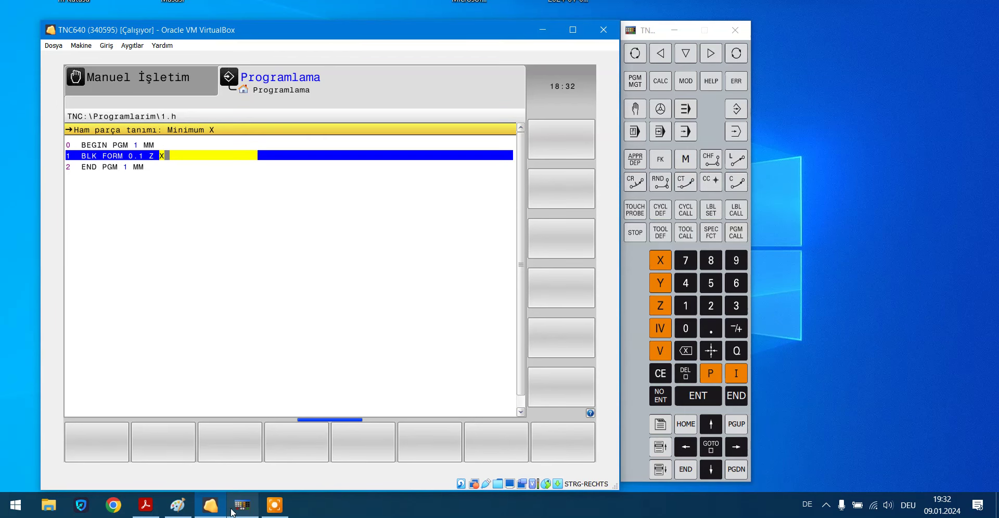
left_click(177, 506)
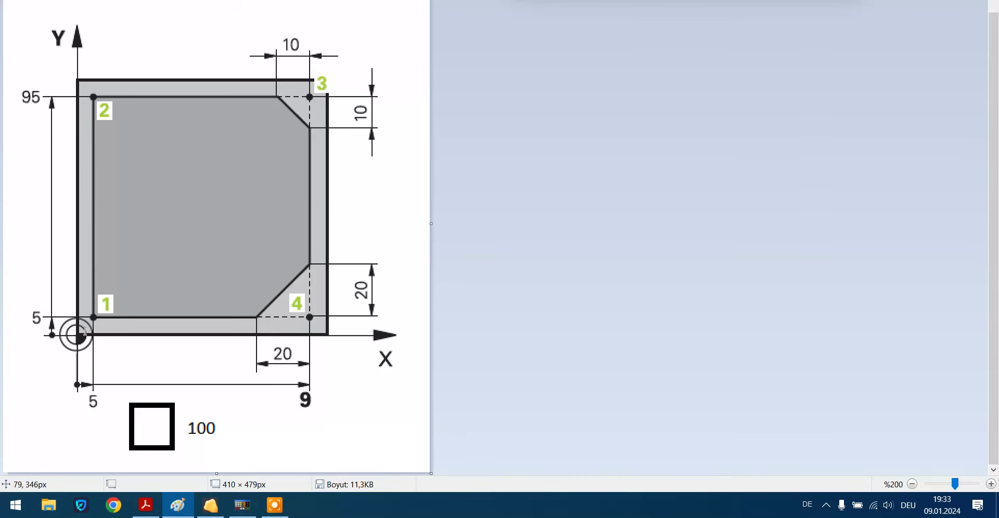
Shrink the Paint window, show the drawing at 100% zoom and place it at the lower right.
left_click(211, 505)
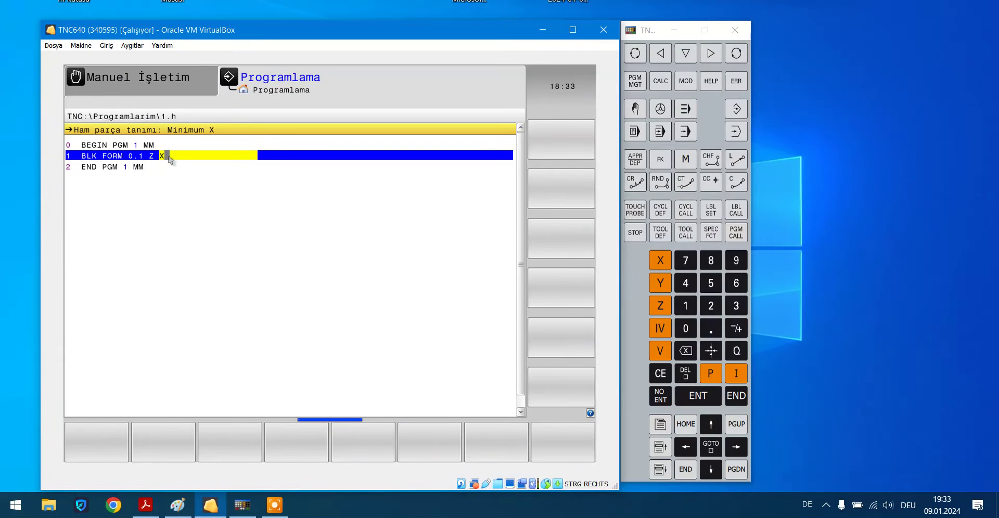
left_click(177, 506)
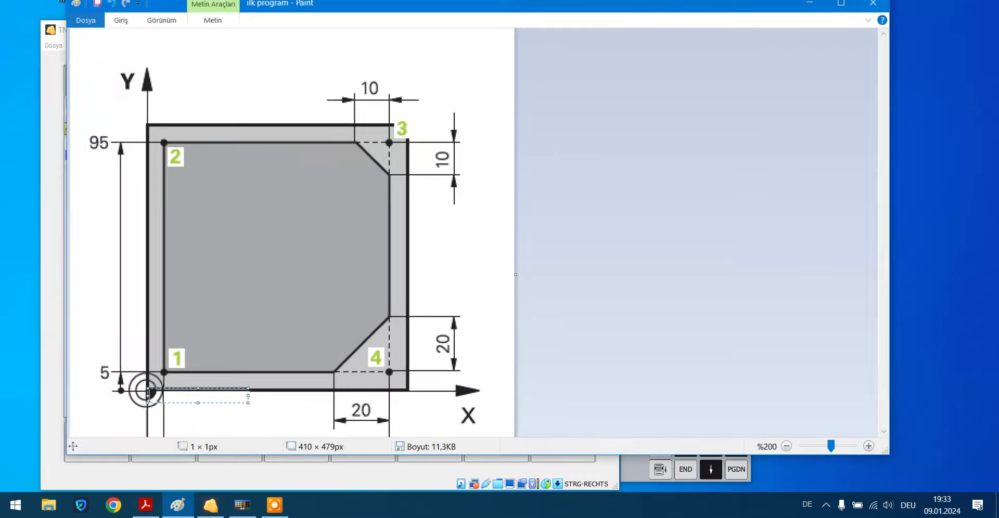
mouse_move(191, 7)
left_mouse_down()
mouse_move(285, 41)
mouse_move(587, 7)
left_mouse_up()
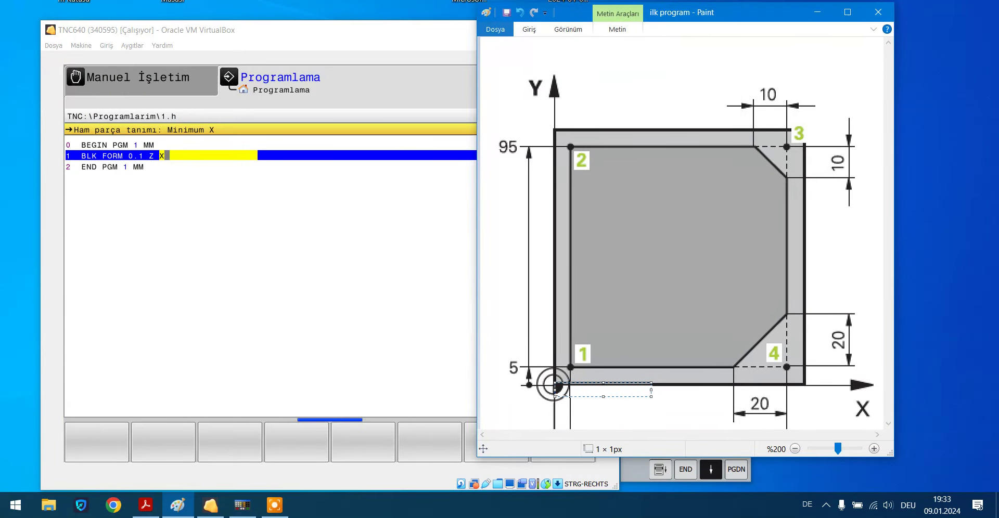
left_click_drag(471, 1, 445, 21)
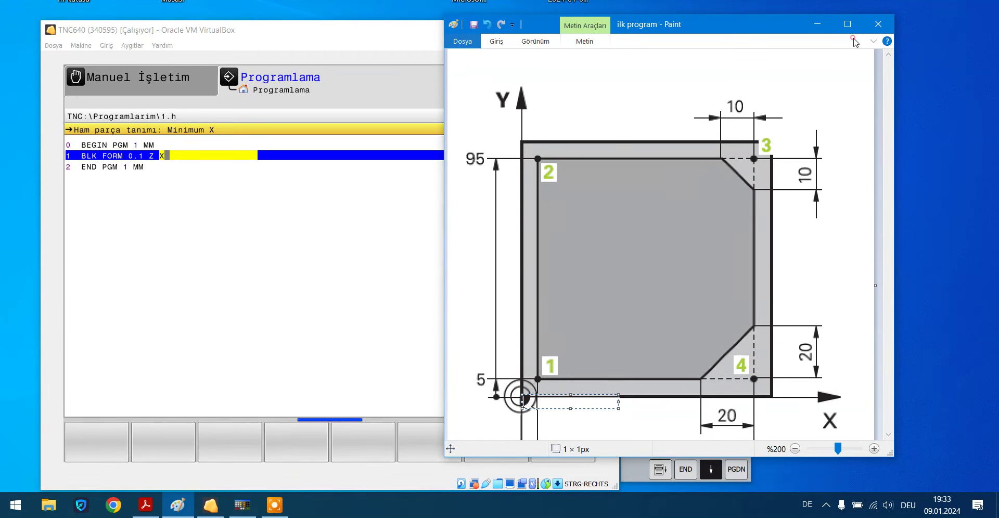
left_click(795, 448)
left_click(794, 449)
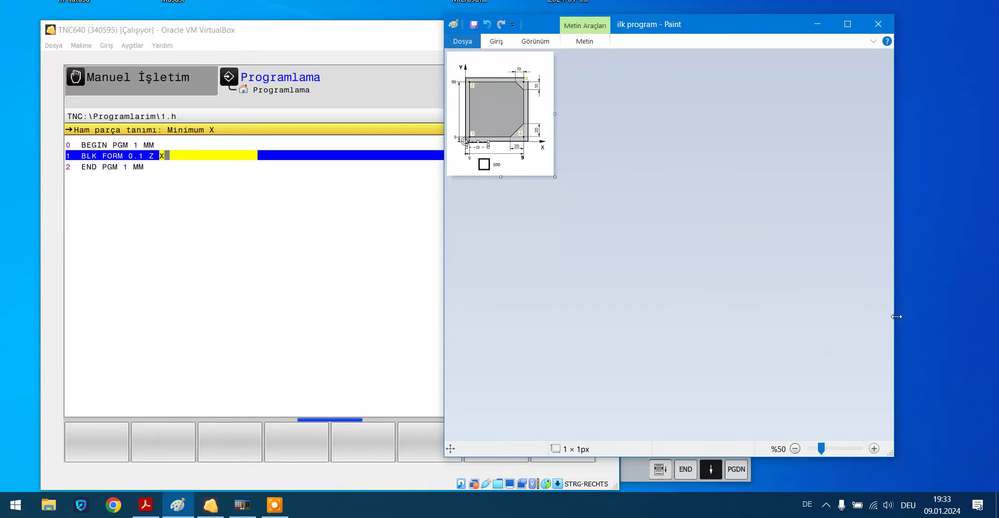
mouse_move(891, 454)
left_mouse_down()
mouse_move(559, 183)
mouse_move(969, 392)
mouse_move(691, 320)
left_mouse_up()
left_click(952, 385)
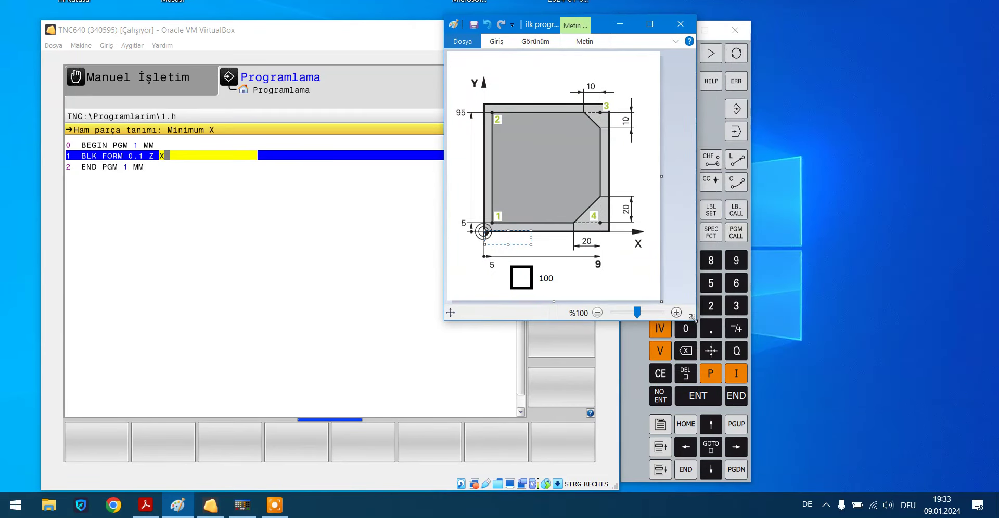
left_click(512, 25)
left_click(676, 89)
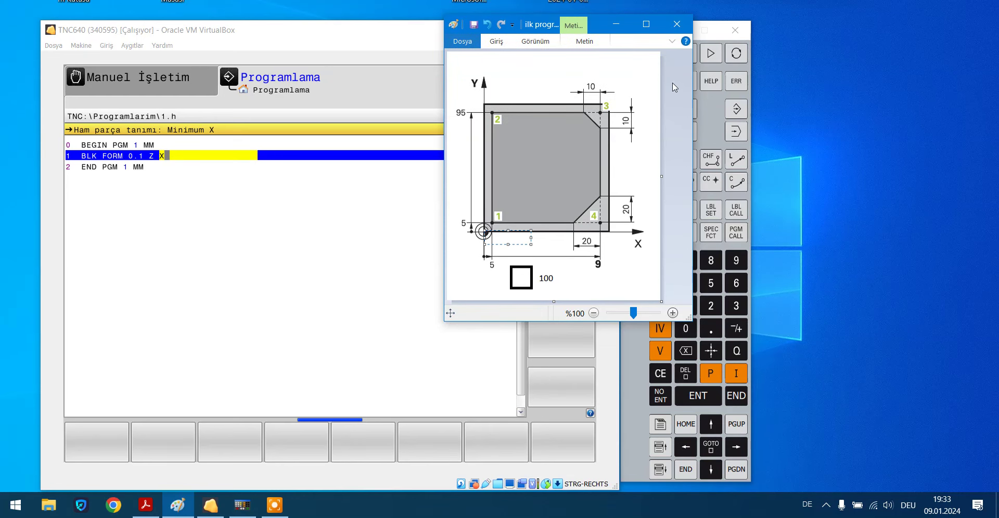
left_click_drag(596, 32, 860, 71)
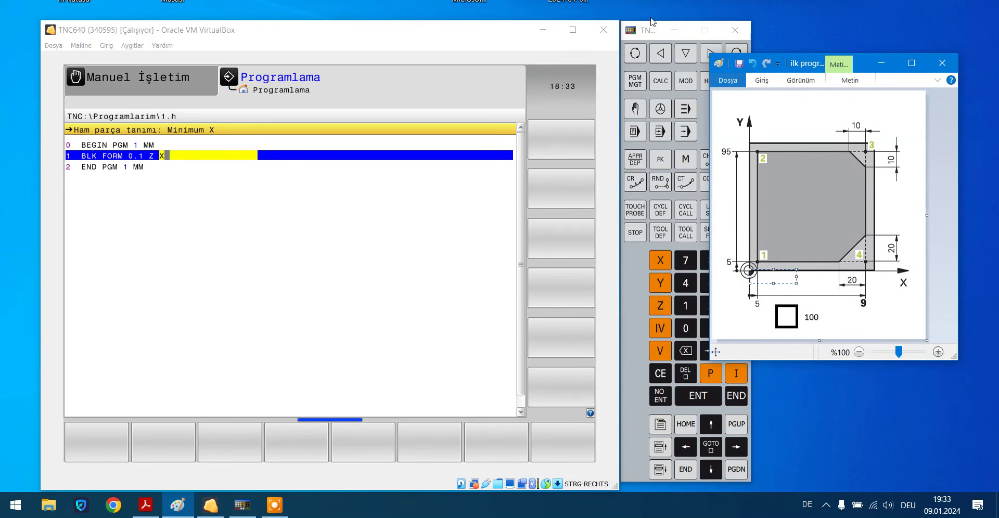
left_click(645, 33)
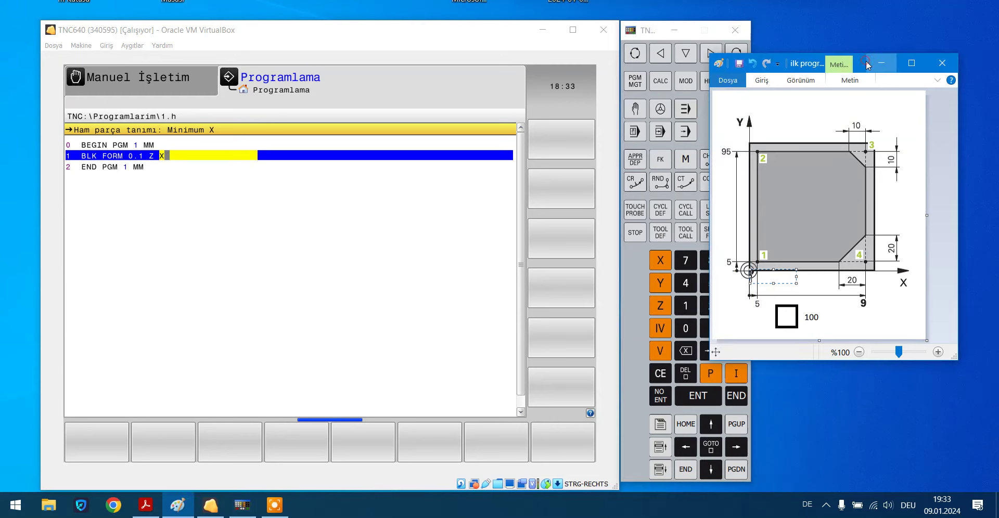
left_click(881, 63)
Shift the TNC and keypad windows left and reposition the drawing window beside them.
left_click(225, 509)
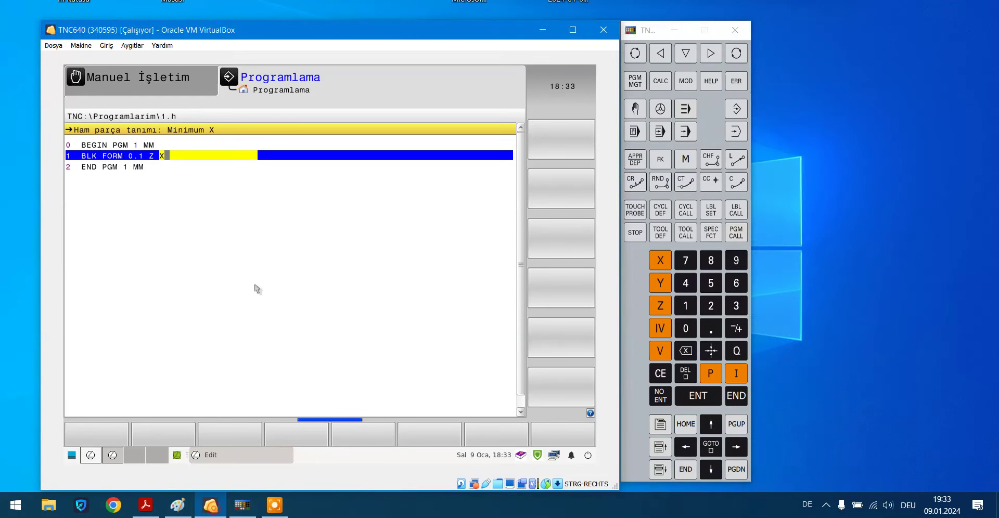
left_click_drag(213, 31, 176, 25)
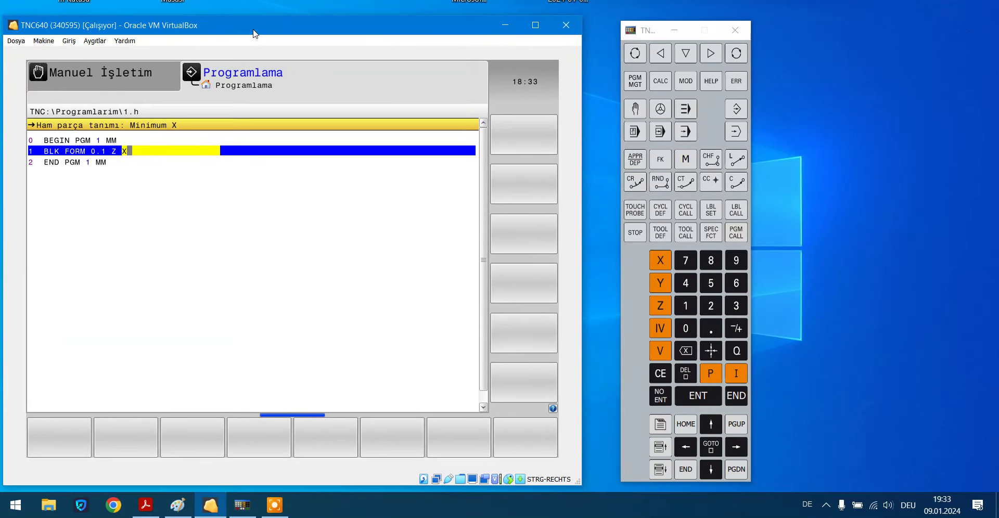
right_click(644, 36)
left_click(599, 30)
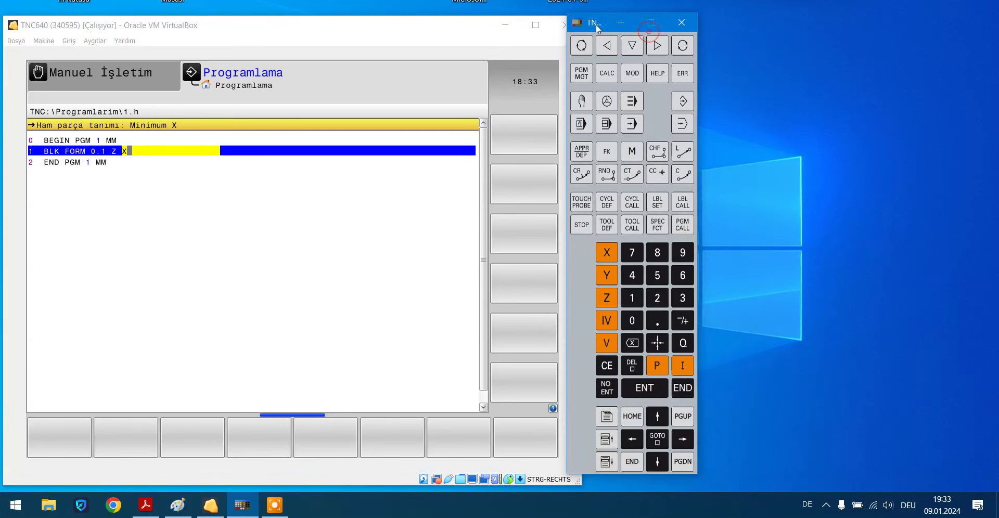
left_click_drag(650, 34, 612, 28)
left_click(177, 505)
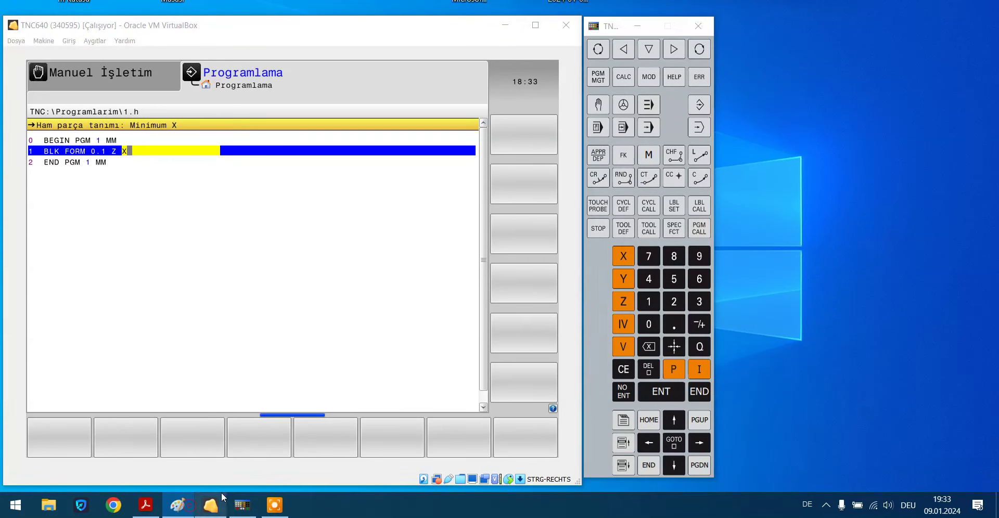
left_click(719, 63)
left_click(752, 54)
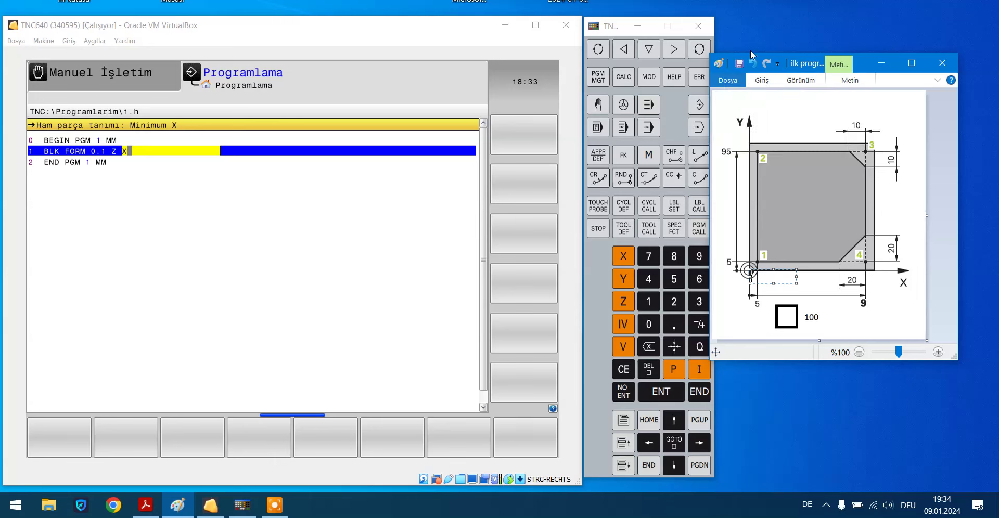
left_click_drag(865, 73, 876, 66)
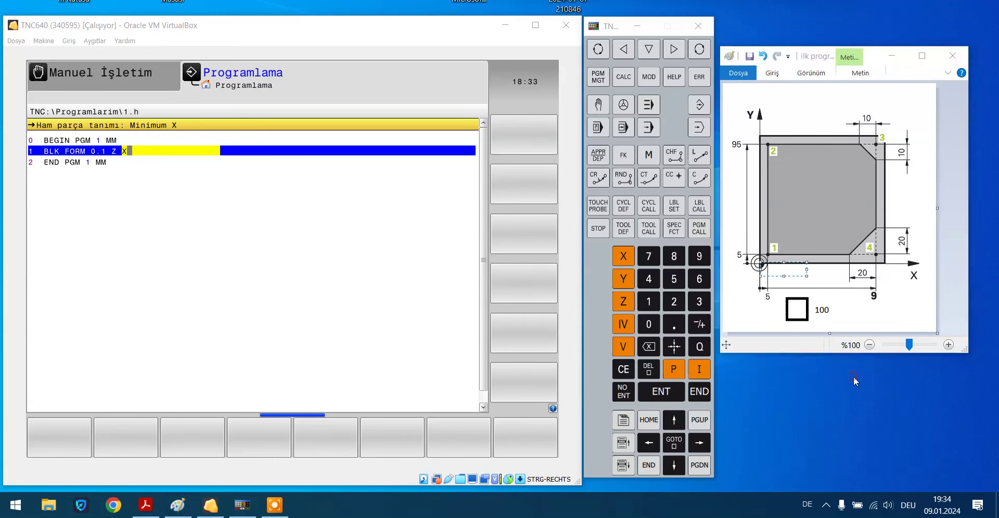
left_click(766, 265)
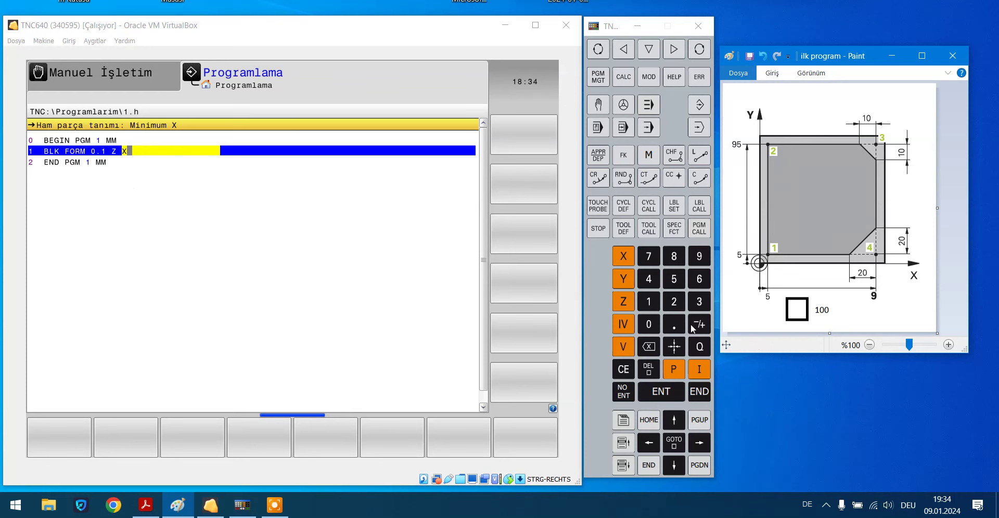
Enter the blank's minimum X as 0 and minimum Y as 0.
left_click(647, 327)
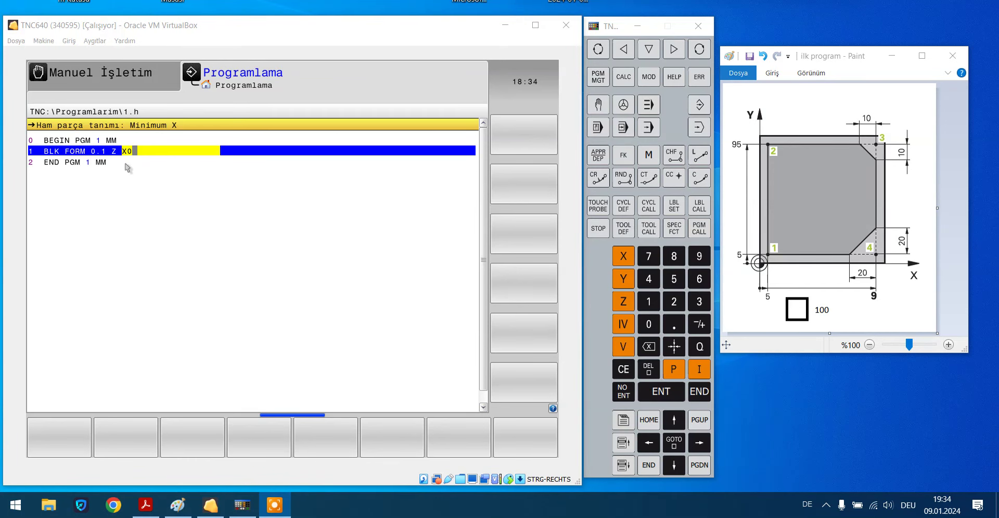
left_click(653, 396)
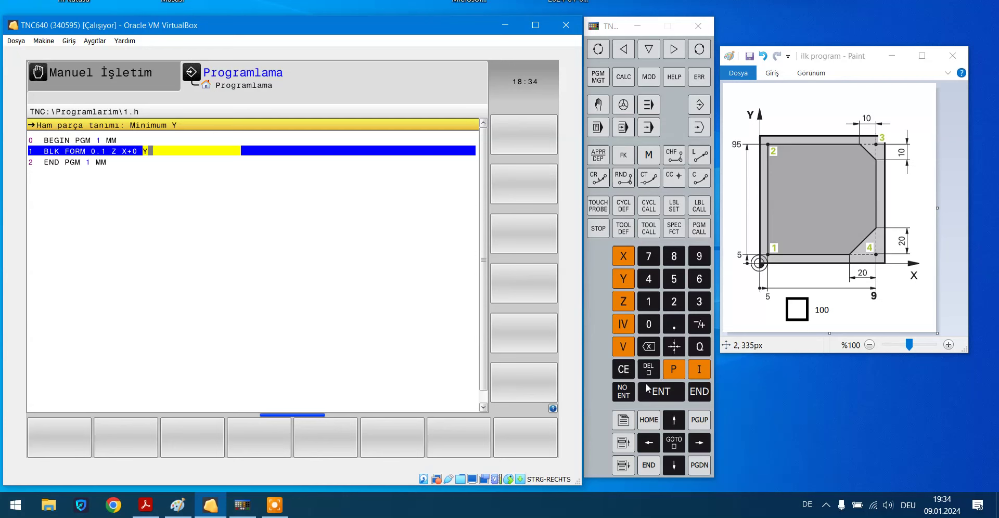
left_click(648, 321)
left_click(674, 398)
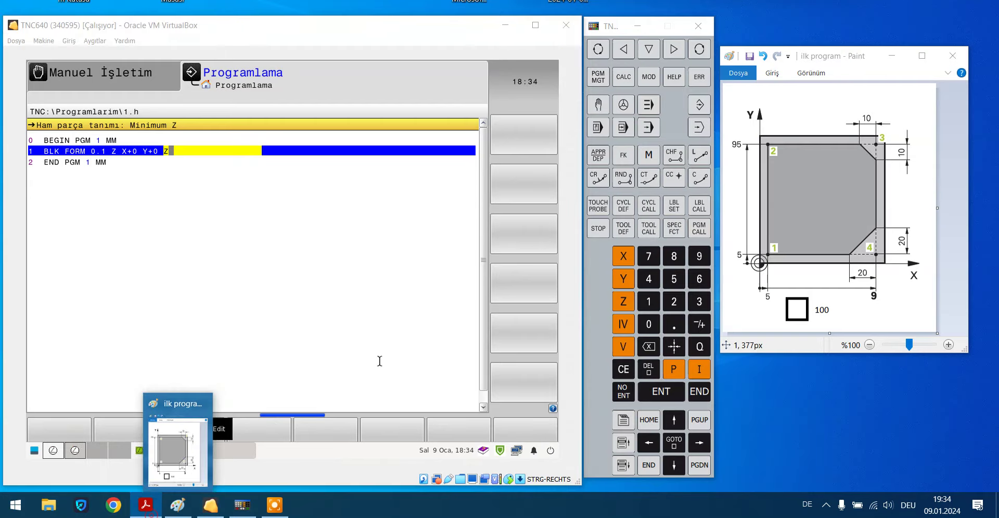
After checking the manual's BLK FORM example, enter minimum Z as -20 and confirm.
left_click(146, 505)
scroll(637, 250, "down", 1)
scroll(692, 333, "down", 1)
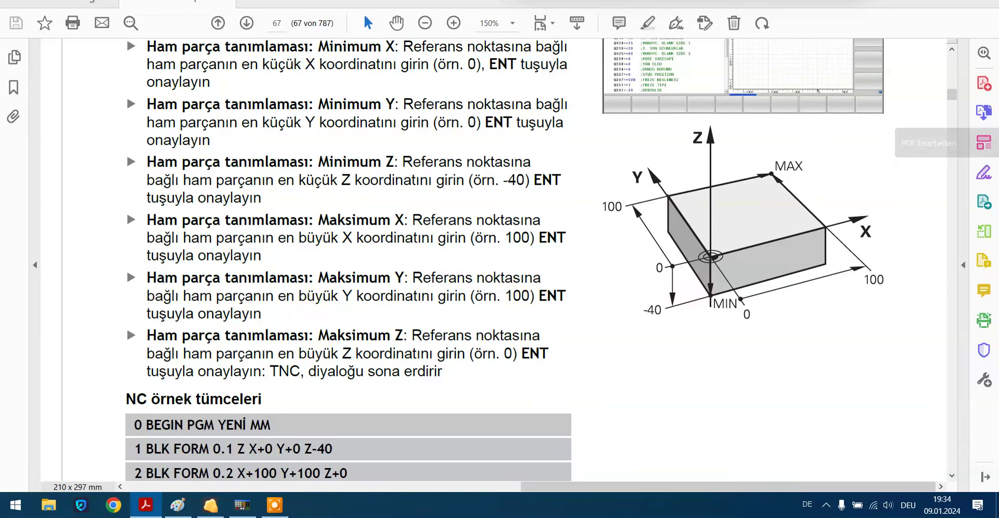
left_click(952, 1)
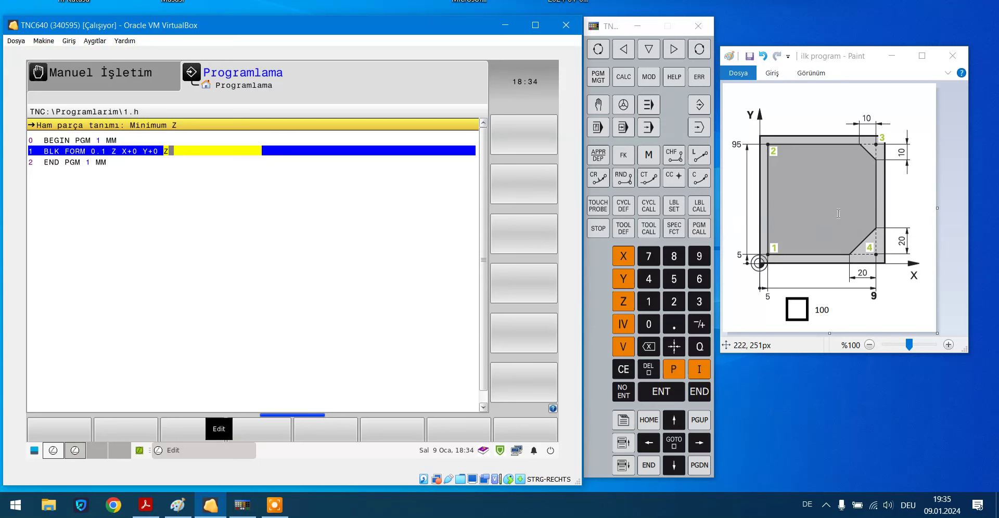
left_click(702, 326)
left_click(674, 302)
left_click(653, 332)
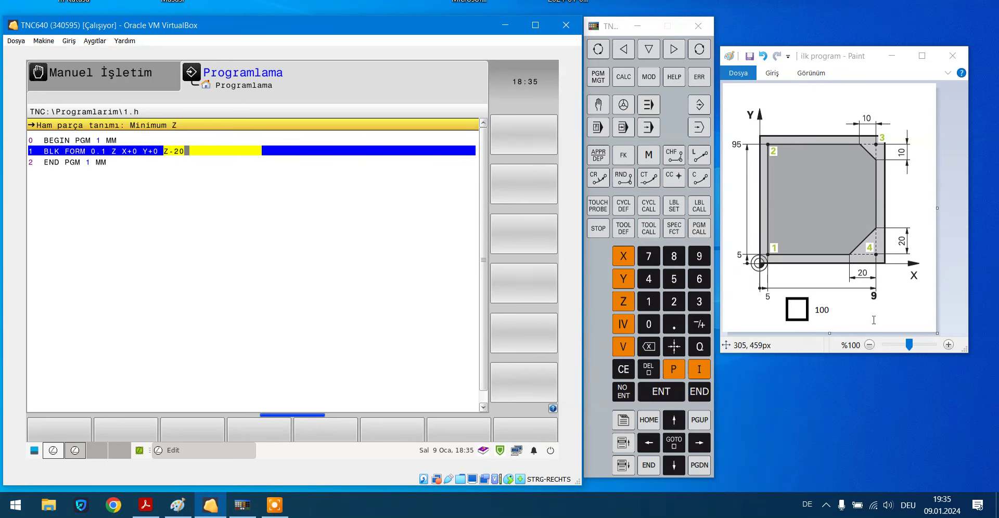
left_click(669, 395)
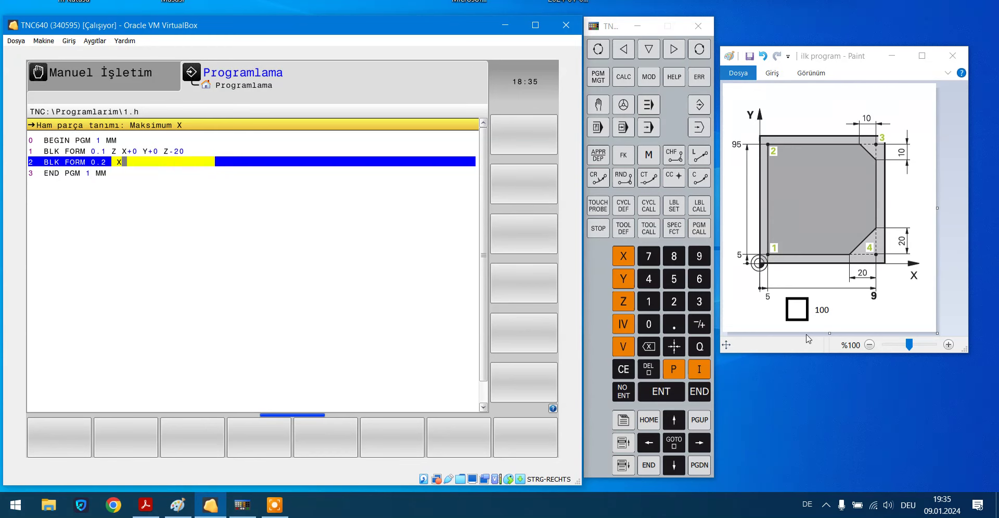
Enter X+100 and Y+100 as the maximum corner in BLK FORM 0.2.
left_click(648, 301)
left_click(648, 324)
left_click(648, 324)
left_click(656, 391)
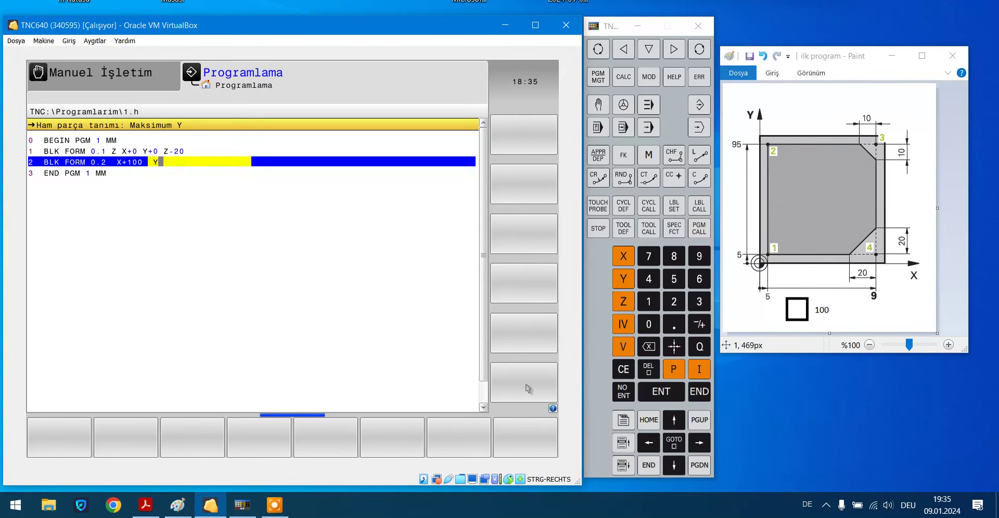
left_click(648, 301)
left_click(648, 324)
left_click(648, 324)
left_click(668, 390)
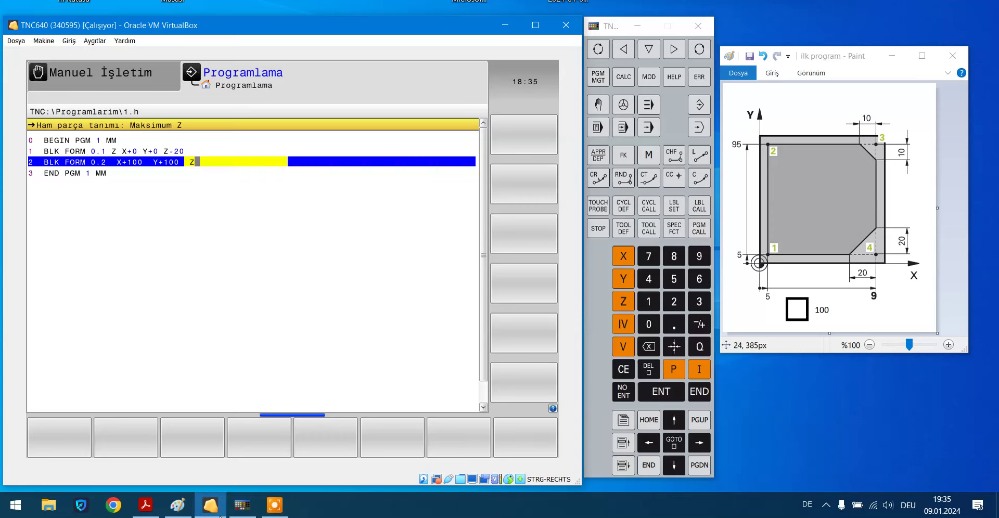
Check the manual's blank-definition page, then finish BLK FORM 0.2 with Z+0.
left_click(145, 505)
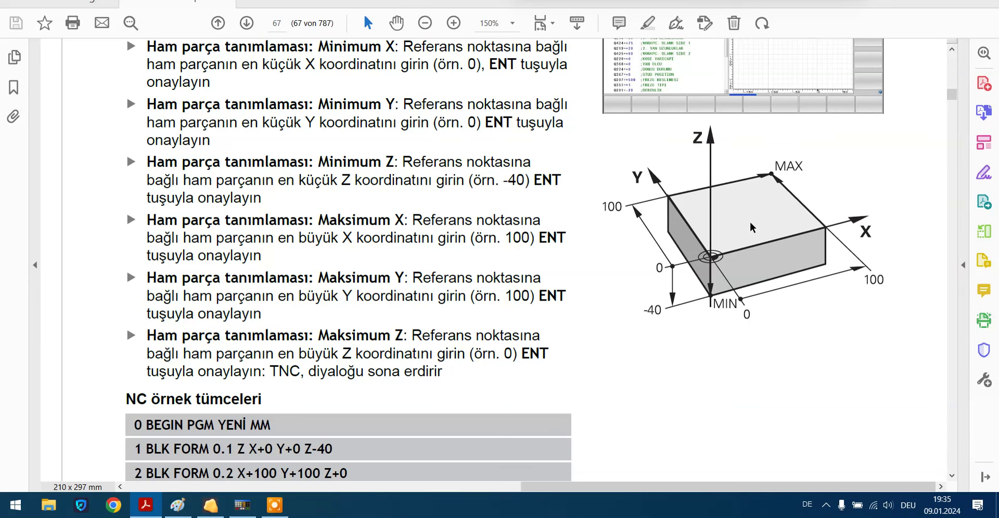
key("alt+Tab")
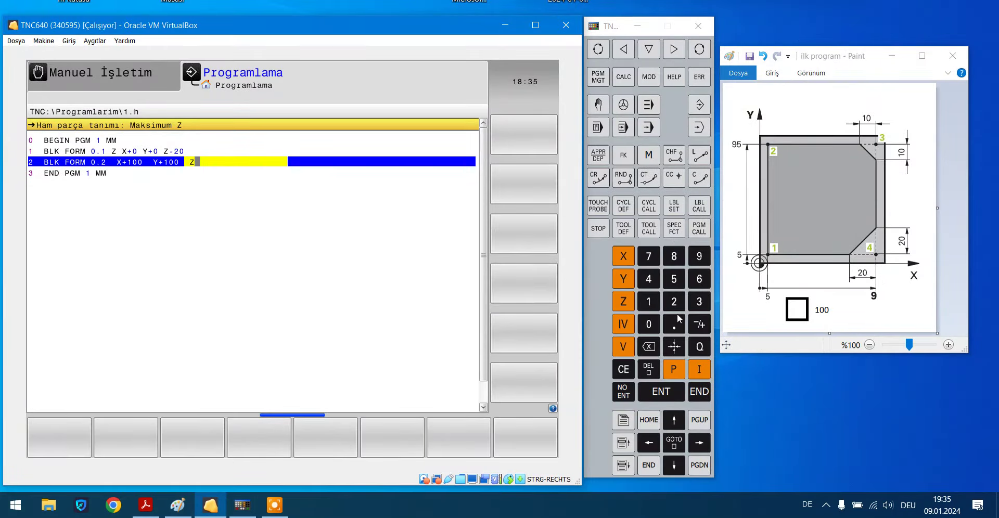
left_click(649, 325)
left_click(668, 393)
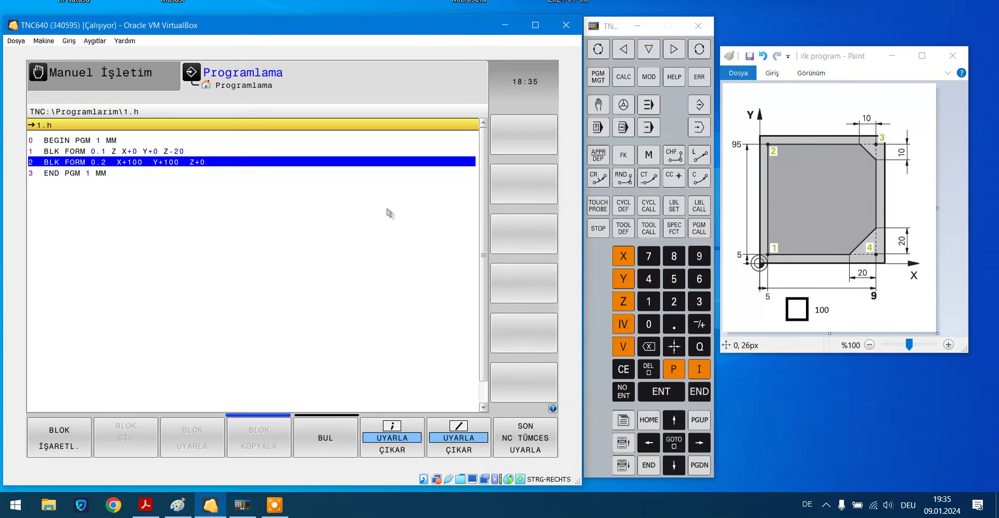
left_click(699, 130)
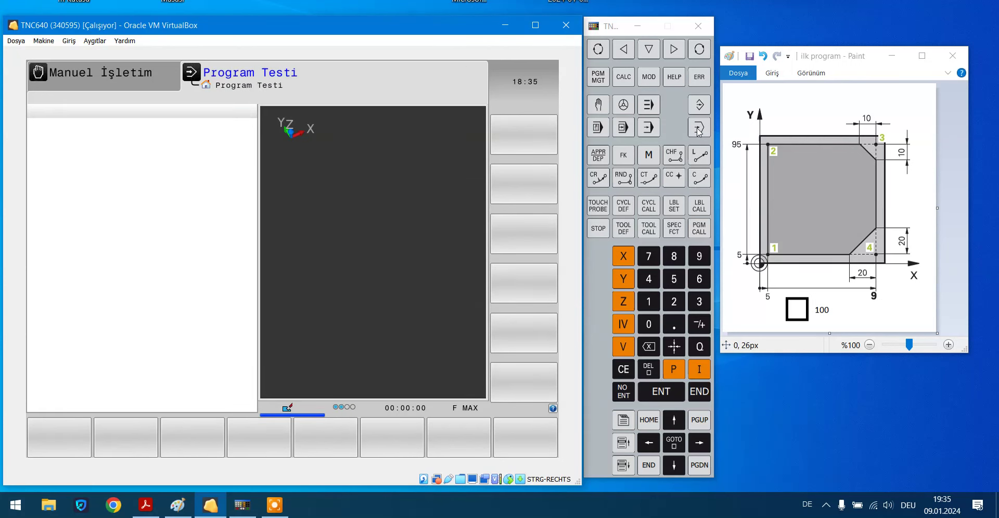
left_click(602, 83)
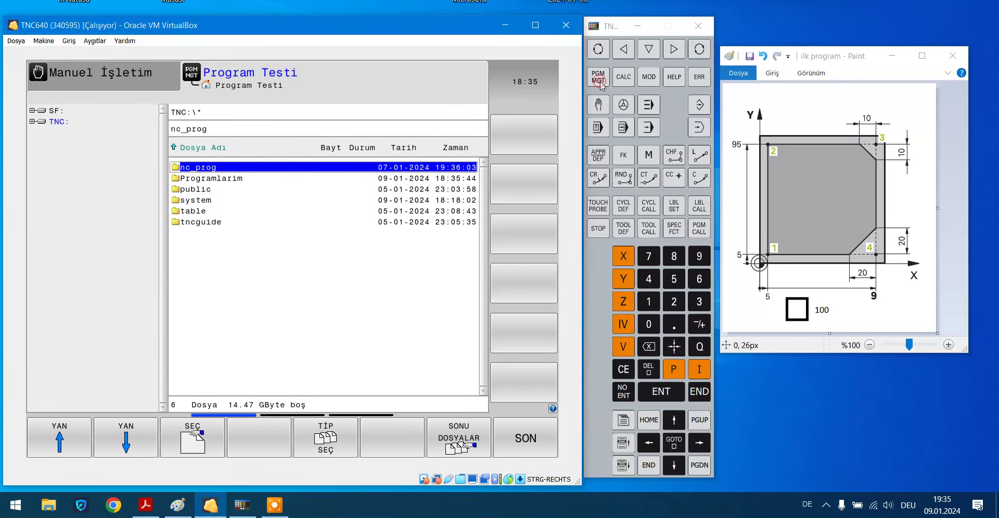
left_click(456, 443)
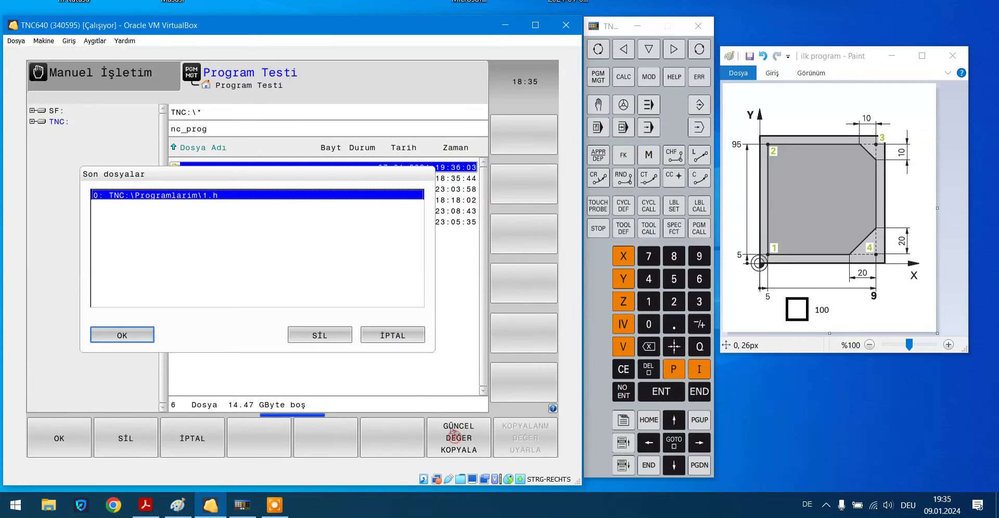
left_click(130, 335)
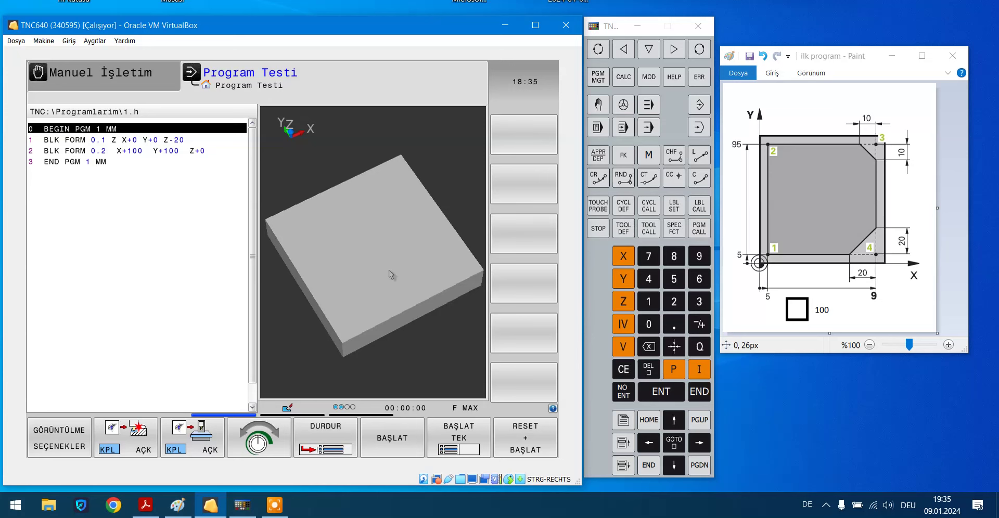
middle_click_drag(390, 274, 383, 260)
mouse_move(383, 260)
right_mouse_down()
mouse_move(419, 243)
mouse_move(371, 179)
mouse_move(370, 230)
mouse_move(359, 239)
mouse_move(381, 241)
mouse_move(370, 226)
mouse_move(354, 232)
mouse_move(375, 231)
mouse_move(455, 290)
right_mouse_up()
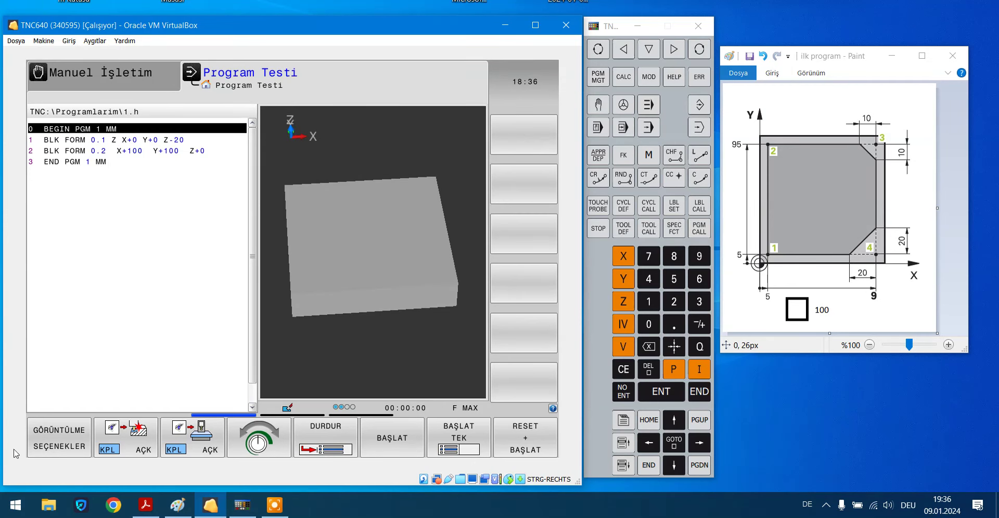
left_click(59, 440)
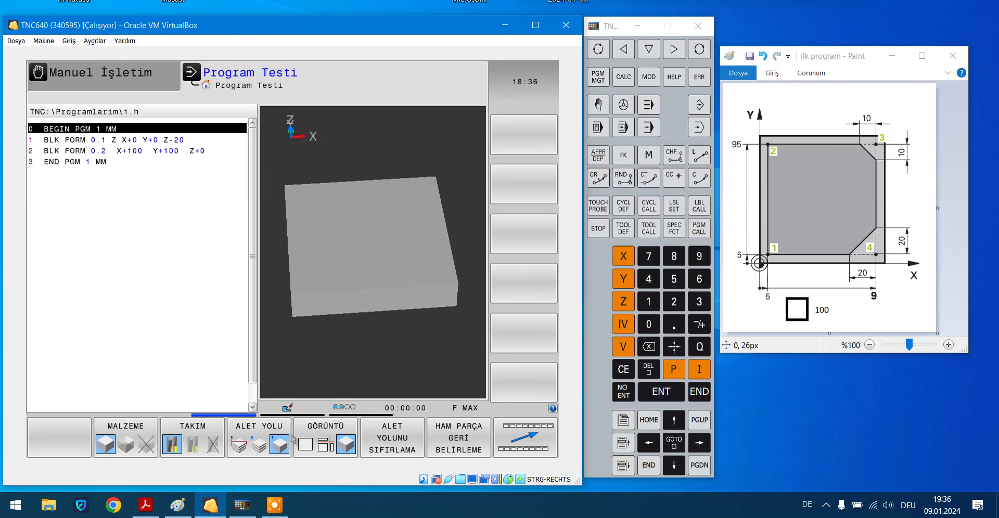
left_click(320, 439)
left_click(319, 440)
left_click(319, 440)
left_click(319, 440)
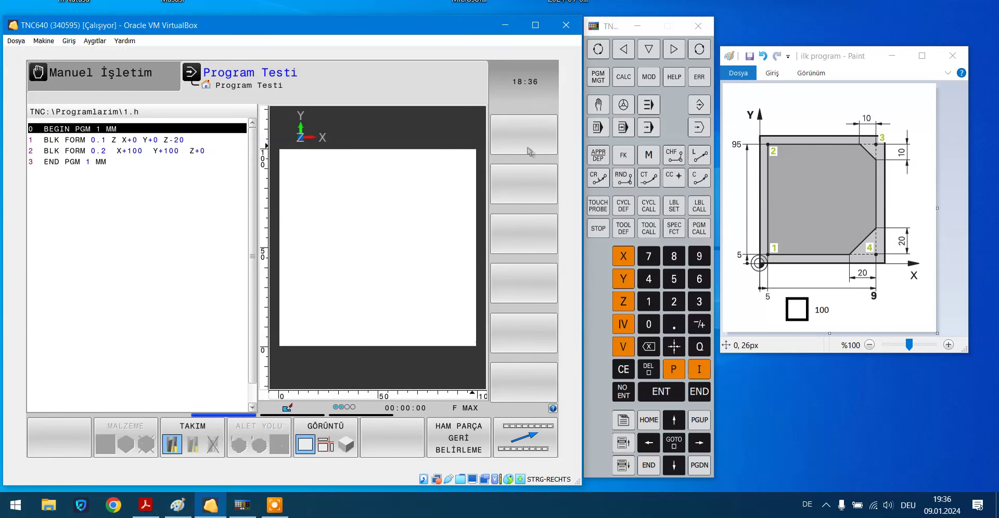
left_click(315, 436)
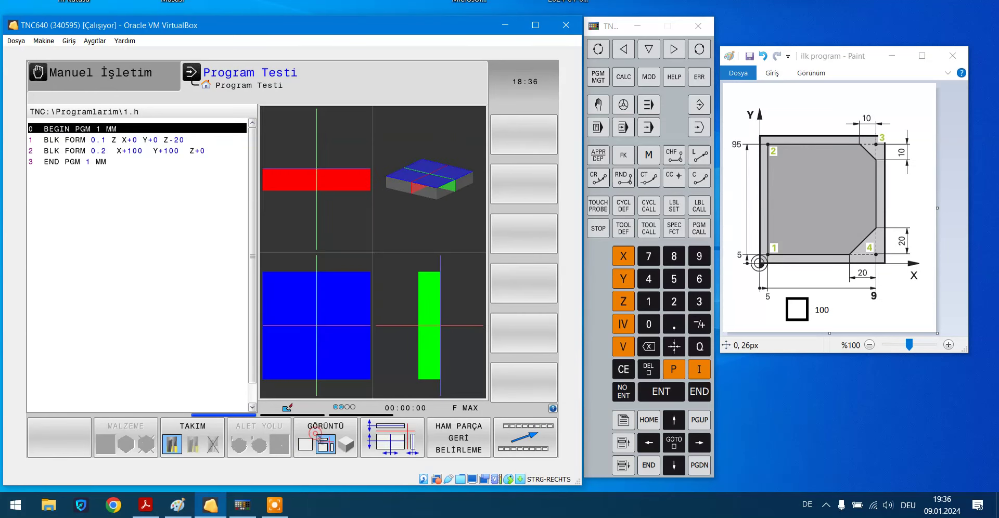
left_click(345, 444)
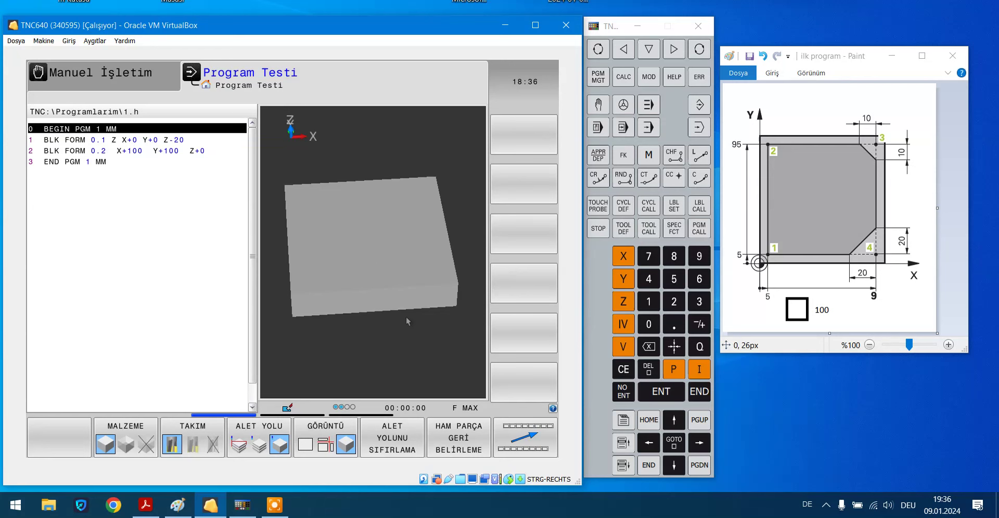
mouse_move(370, 293)
right_mouse_down()
mouse_move(389, 258)
mouse_move(412, 316)
mouse_move(395, 307)
right_mouse_up()
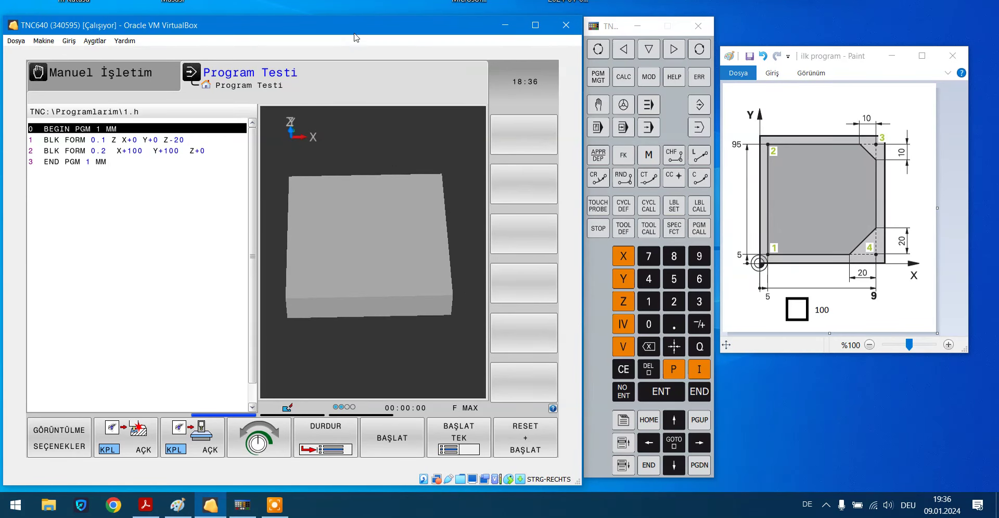
left_click(699, 104)
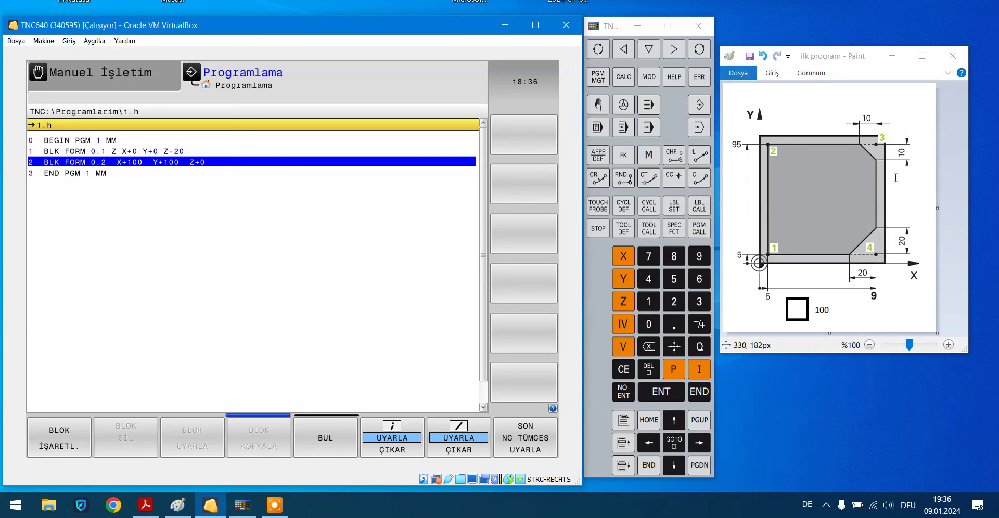
In Paint, scribble marks near point 1 and point 4, discarding a loop at point 3.
left_click(772, 76)
left_click(771, 76)
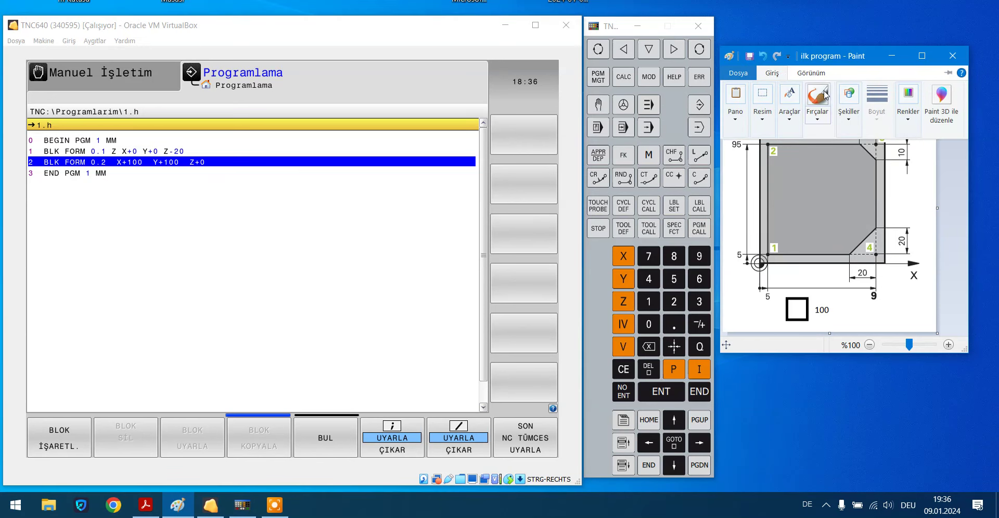
left_click(883, 144)
left_click_drag(899, 130, 866, 161)
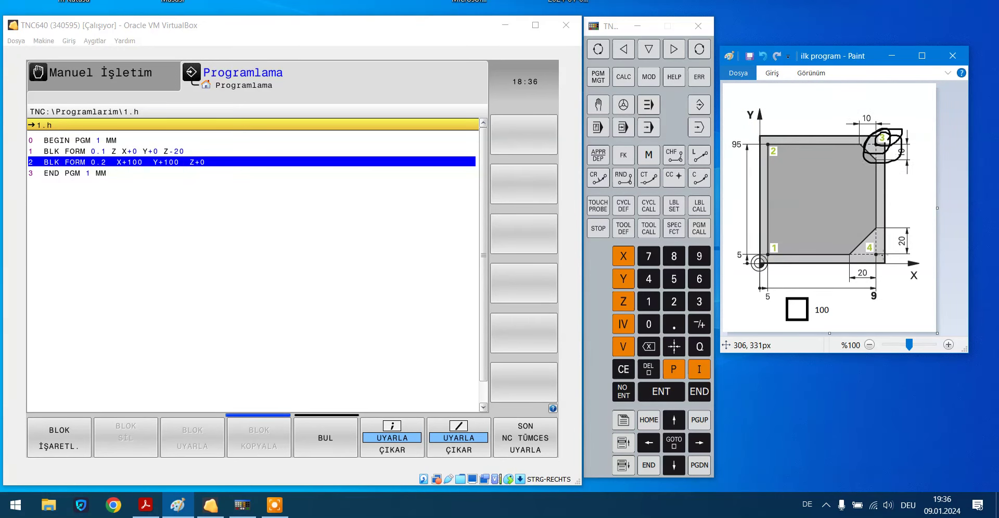
left_click(761, 56)
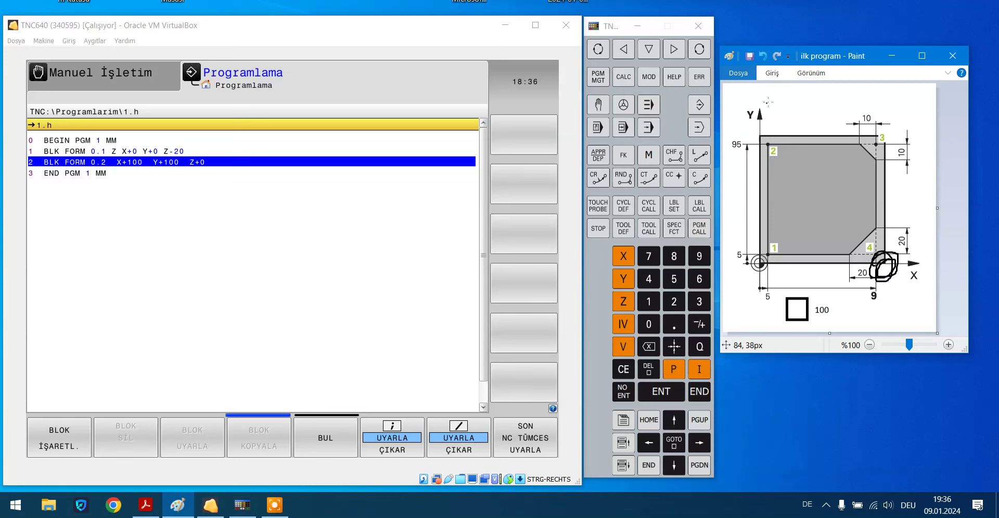
left_click(762, 57)
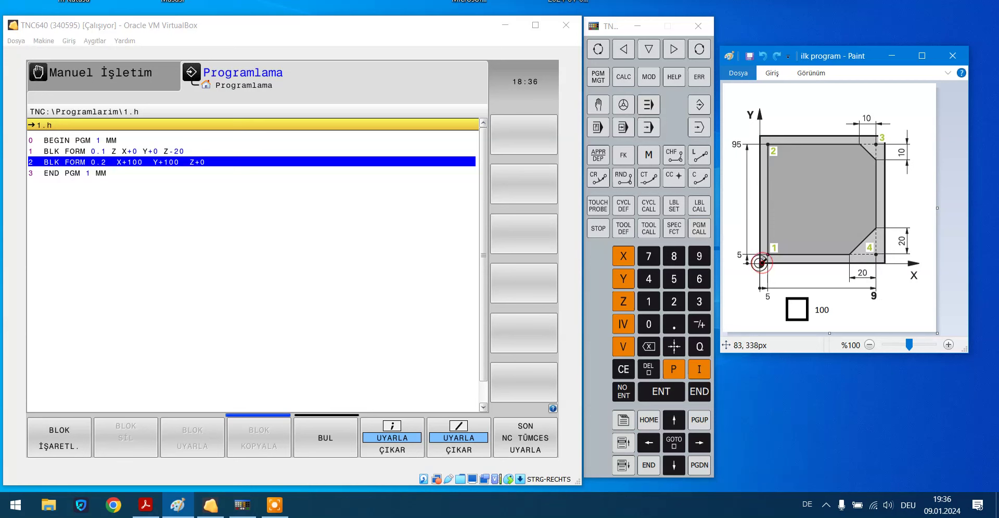
left_click_drag(761, 263, 738, 269)
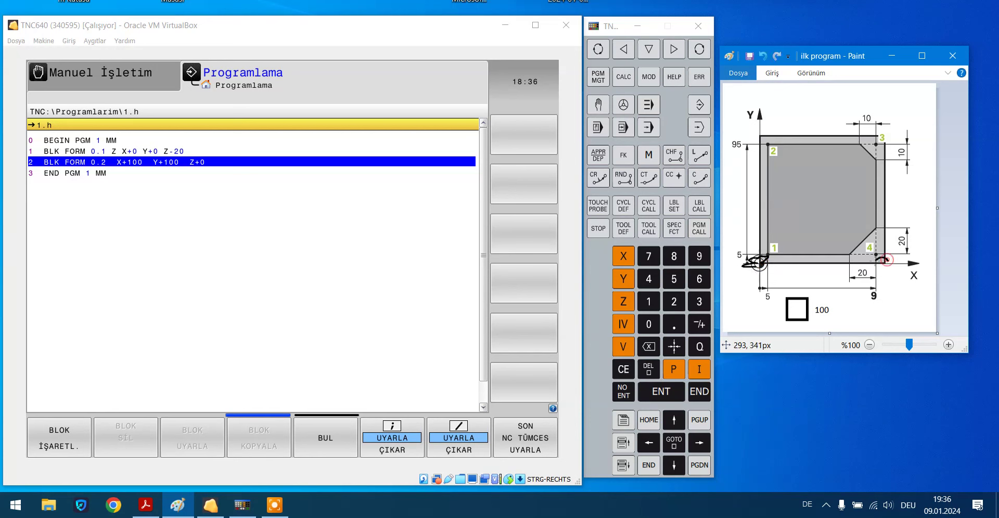
mouse_move(887, 262)
left_mouse_down()
mouse_move(898, 279)
mouse_move(885, 283)
mouse_move(922, 264)
mouse_move(877, 276)
left_mouse_up()
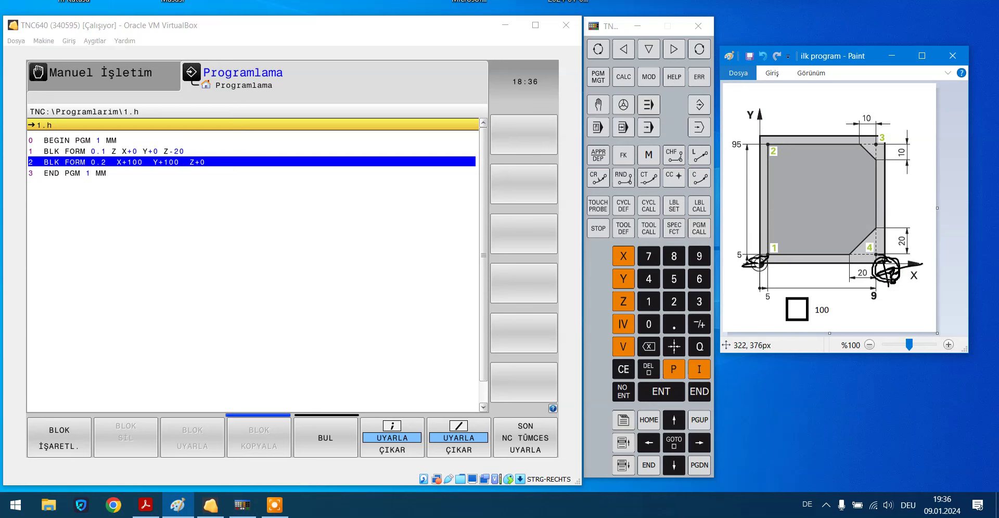
Set BLK FORM 0.1's minimum X to -100, keeping Y+0 and Z-20.
left_click(115, 153)
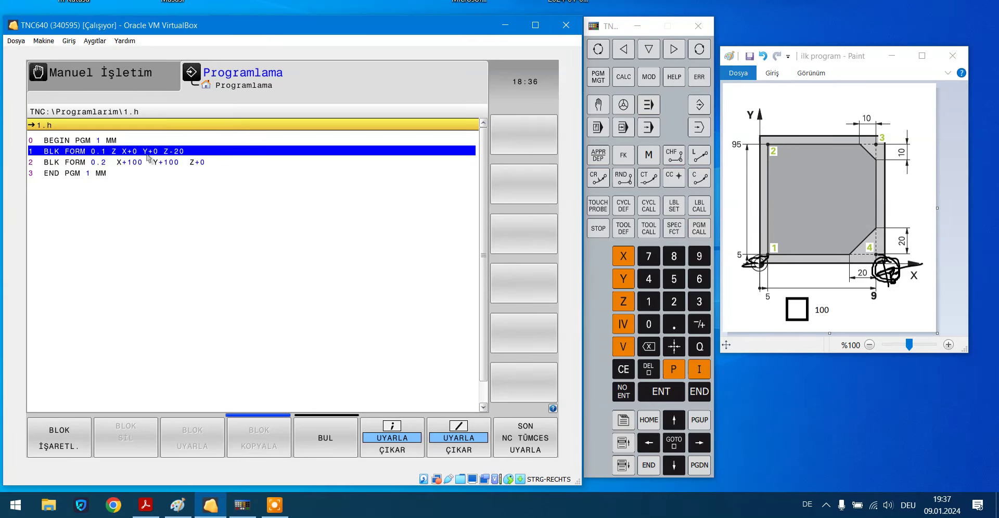
left_click(697, 445)
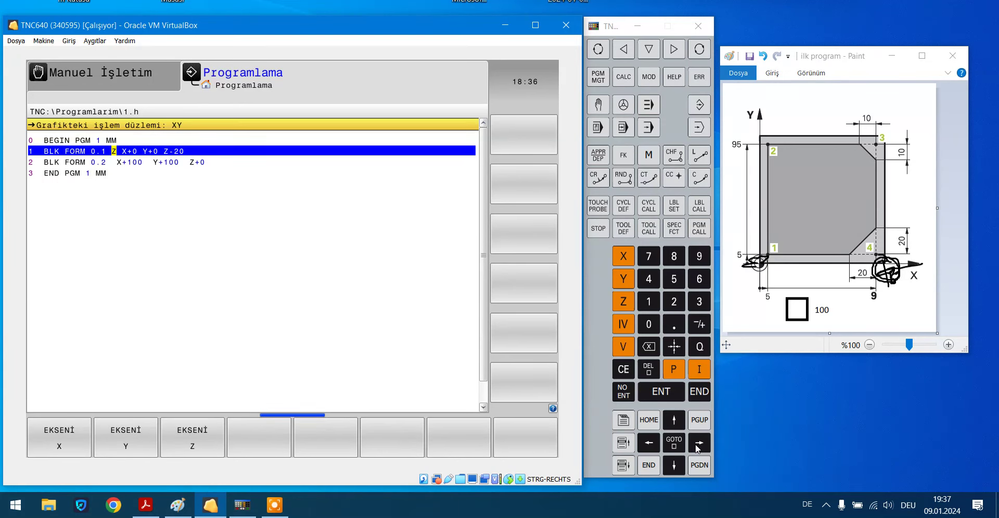
left_click(695, 388)
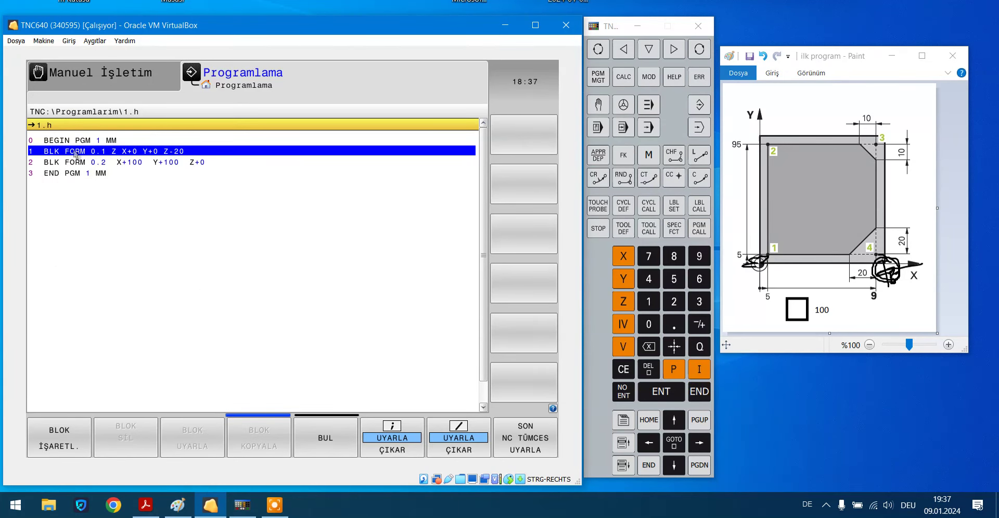
left_click(703, 443)
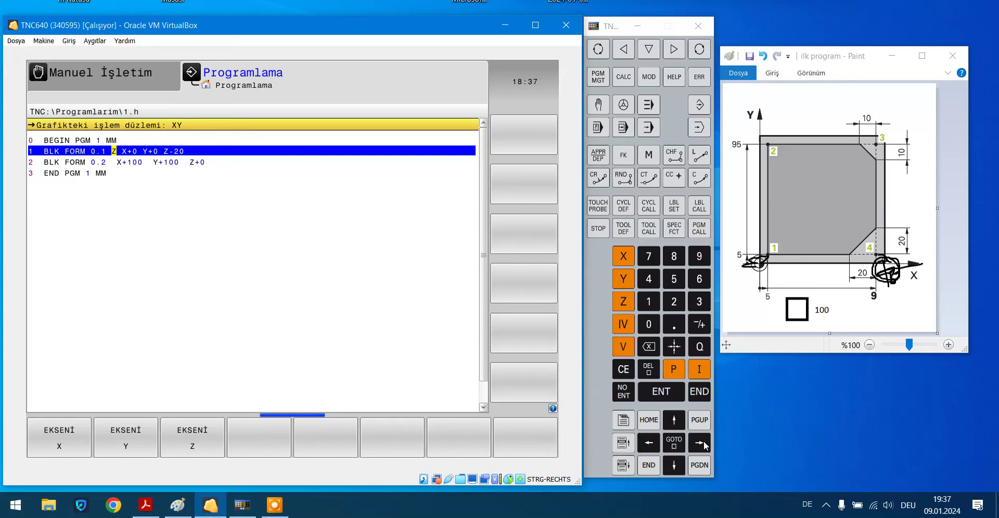
left_click(702, 442)
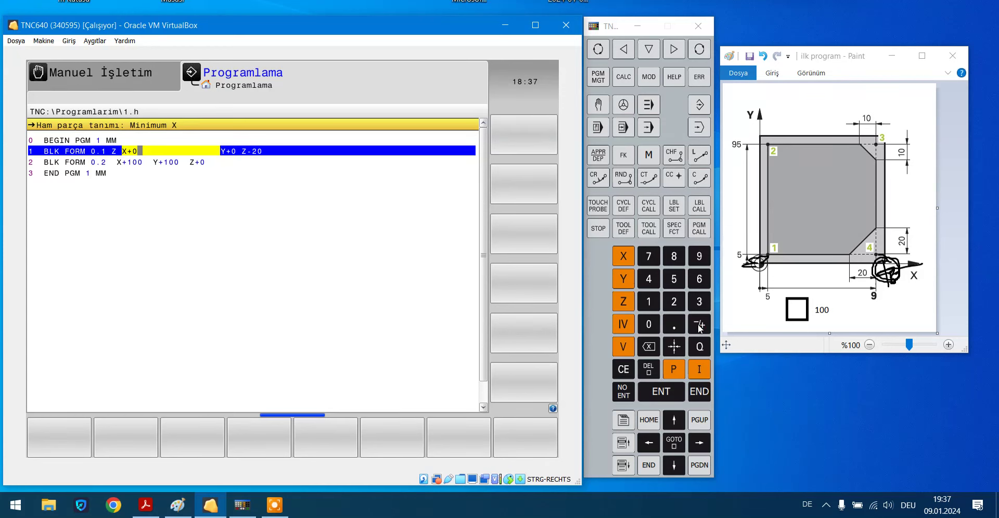
left_click(650, 301)
left_click(651, 325)
left_click(650, 325)
left_click(699, 391)
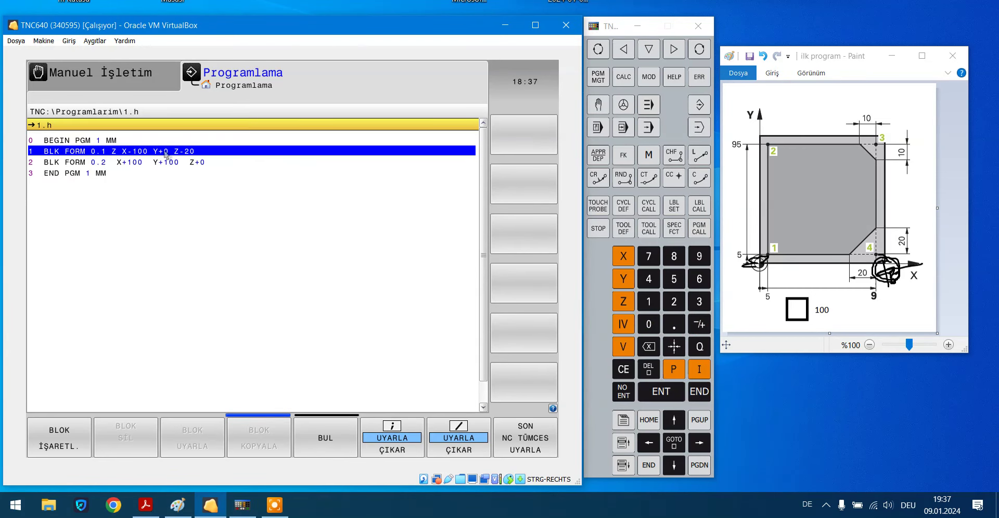
left_click(700, 444)
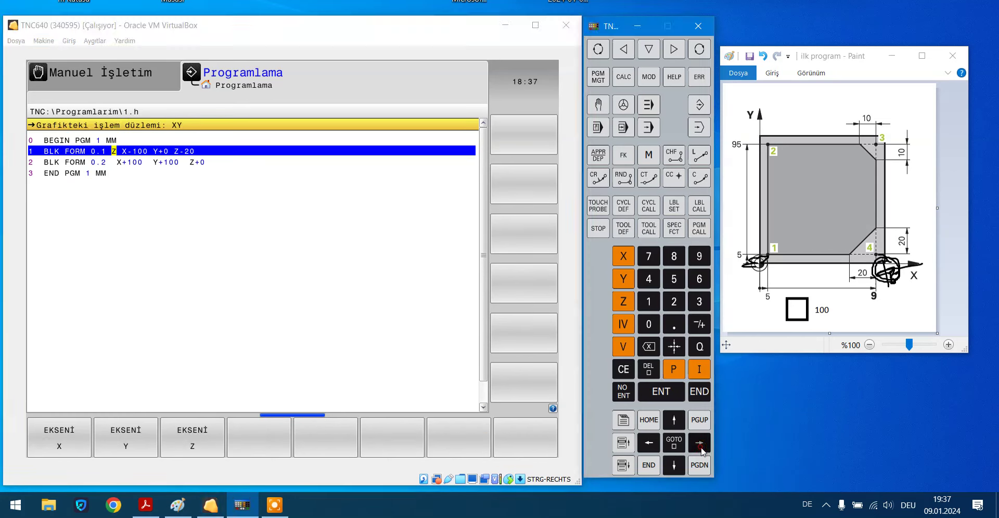
left_click(700, 445)
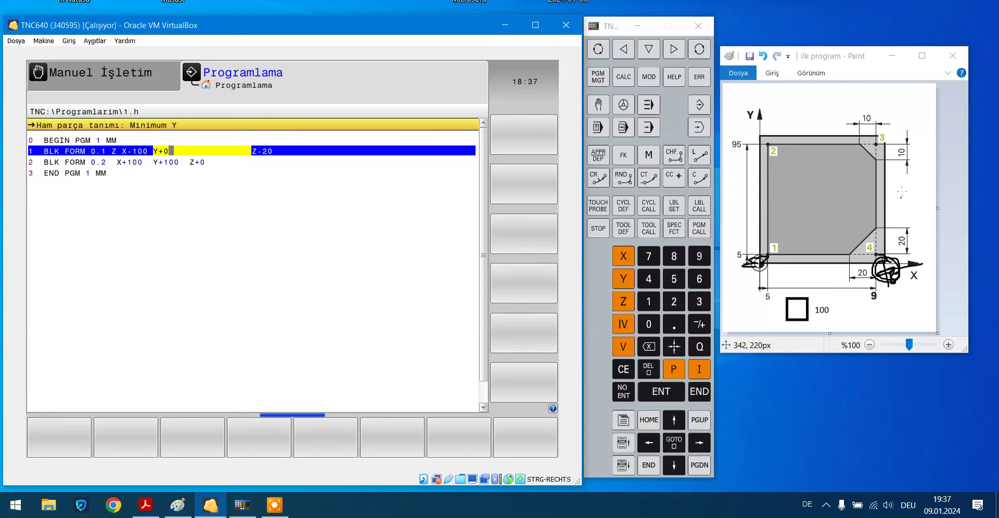
left_click(666, 392)
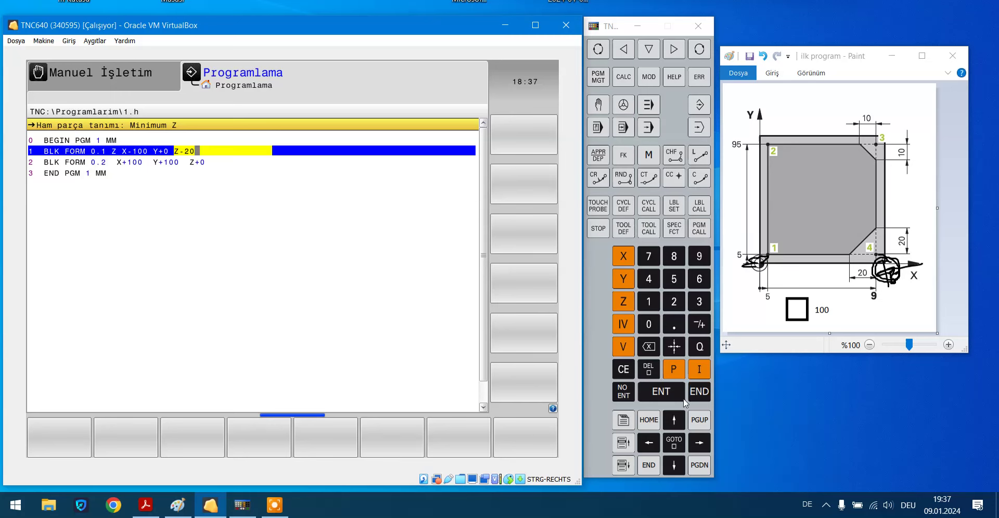
left_click(700, 394)
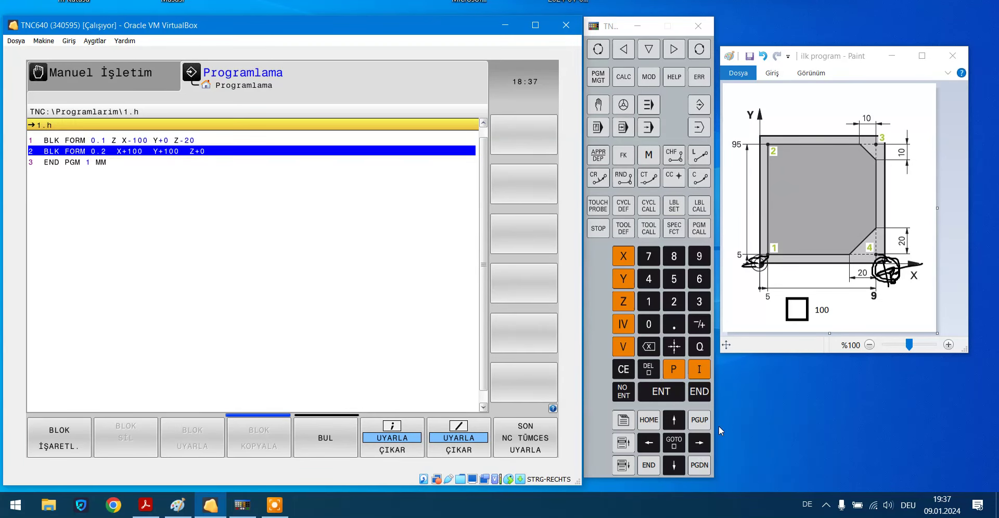
Change BLK FORM 0.2's maximum X from +100 to 0.
left_click(704, 443)
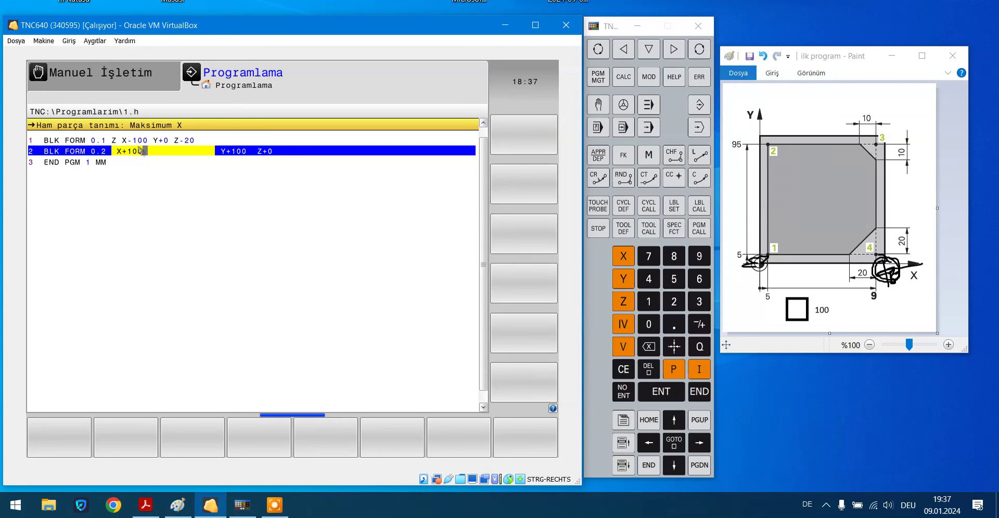
left_click(650, 325)
left_click(699, 394)
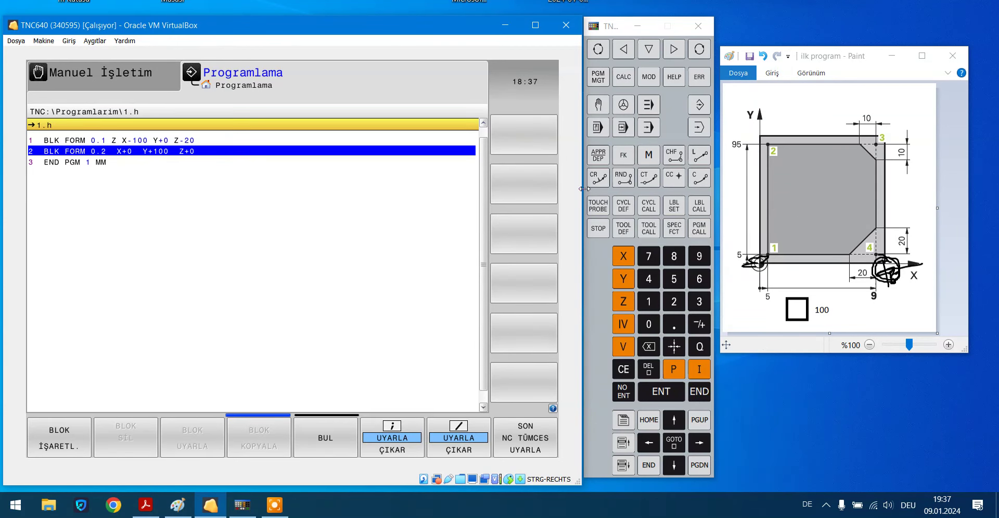
Preview the redefined blank in Program Test's 3D view, then undo the Paint sketch's scribbles.
left_click(697, 129)
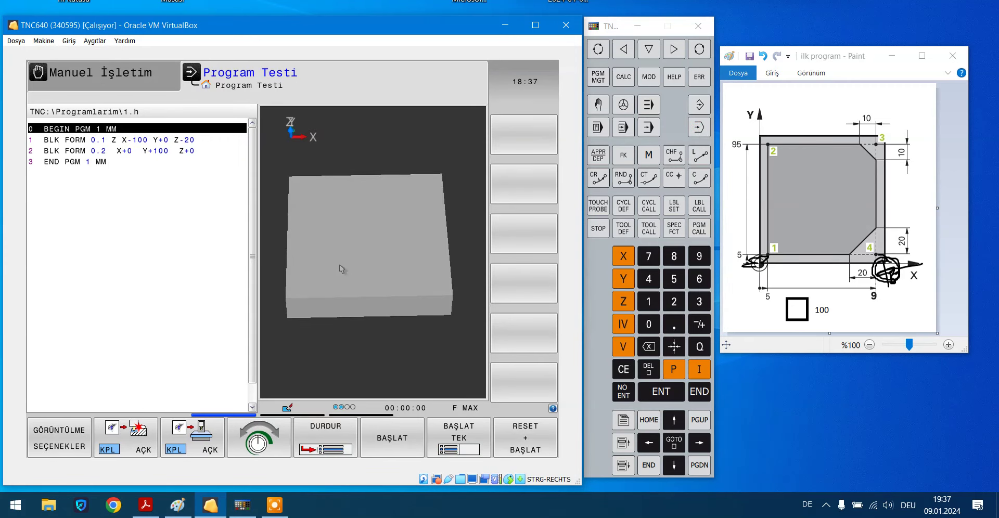
mouse_move(348, 268)
right_mouse_down()
mouse_move(415, 226)
mouse_move(452, 310)
right_mouse_up()
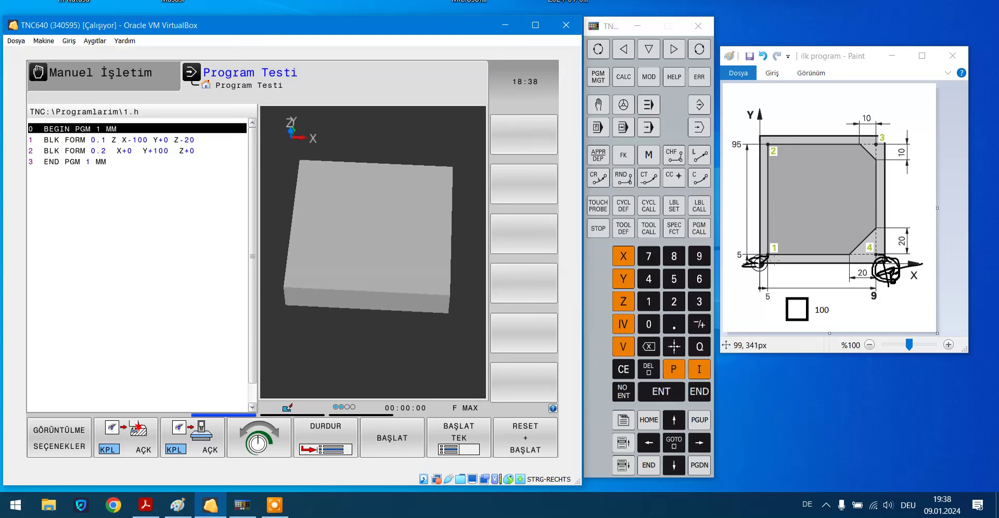
left_click_drag(773, 261, 770, 279)
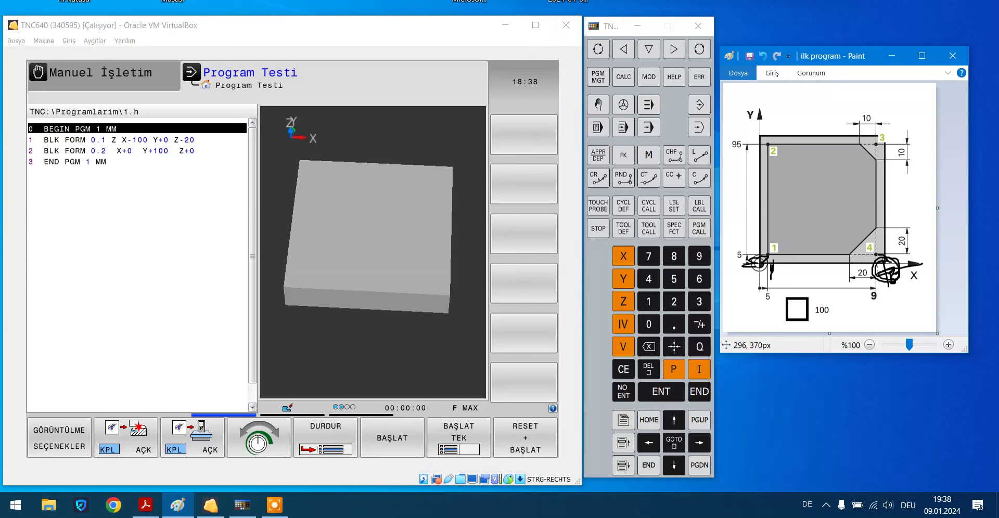
left_click(763, 56)
left_click(763, 56)
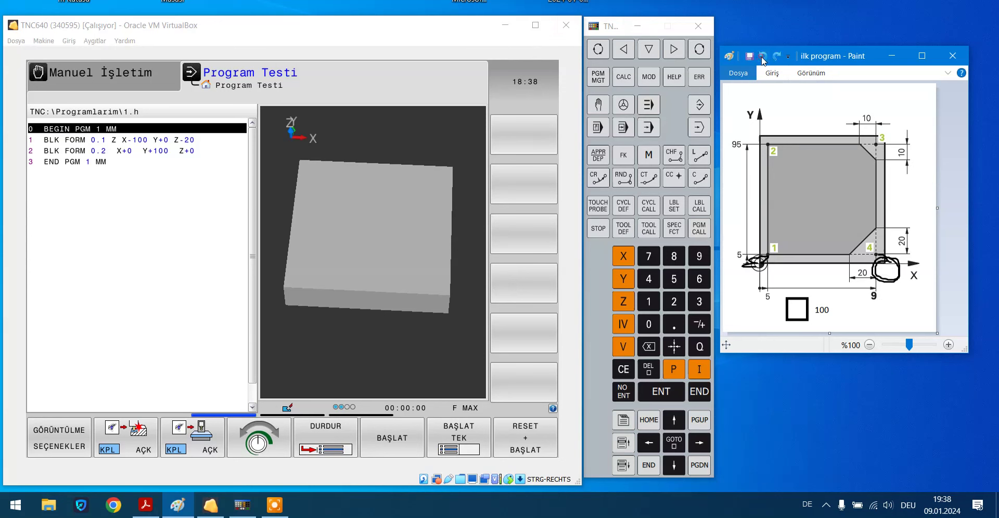
left_click(763, 56)
left_click(763, 56)
left_click(763, 55)
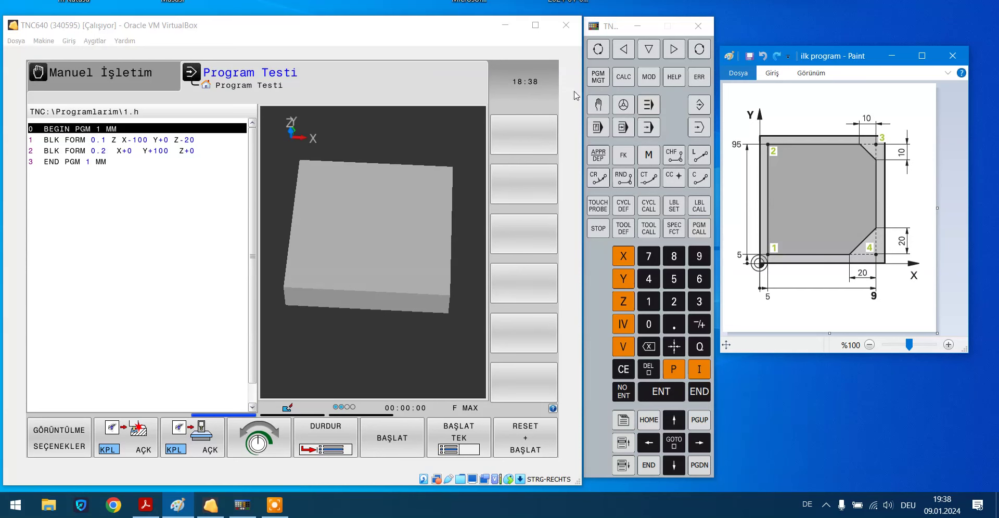
Back in Programming mode, set BLK FORM 0.1's minimum X to 0.
left_click(699, 104)
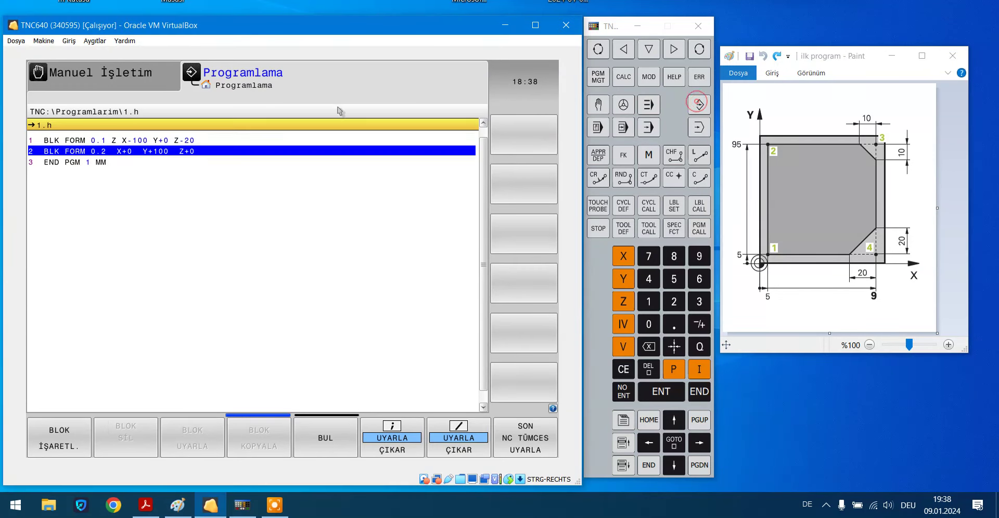
left_click(115, 138)
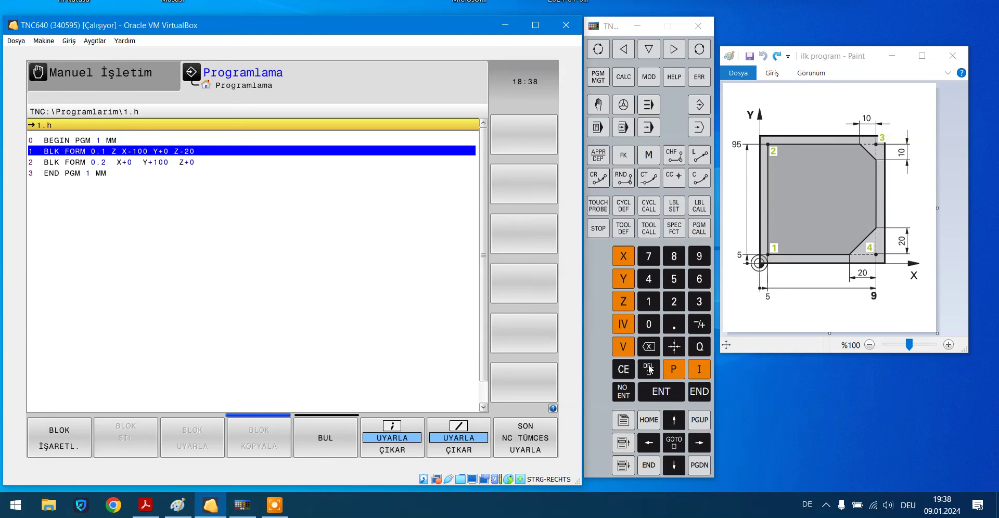
left_click(699, 443)
left_click(699, 443)
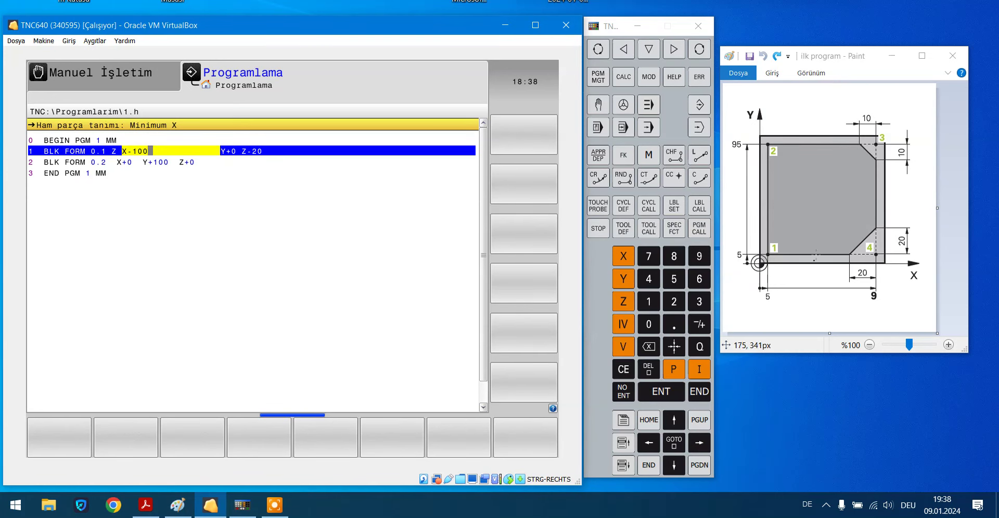
left_click(638, 351)
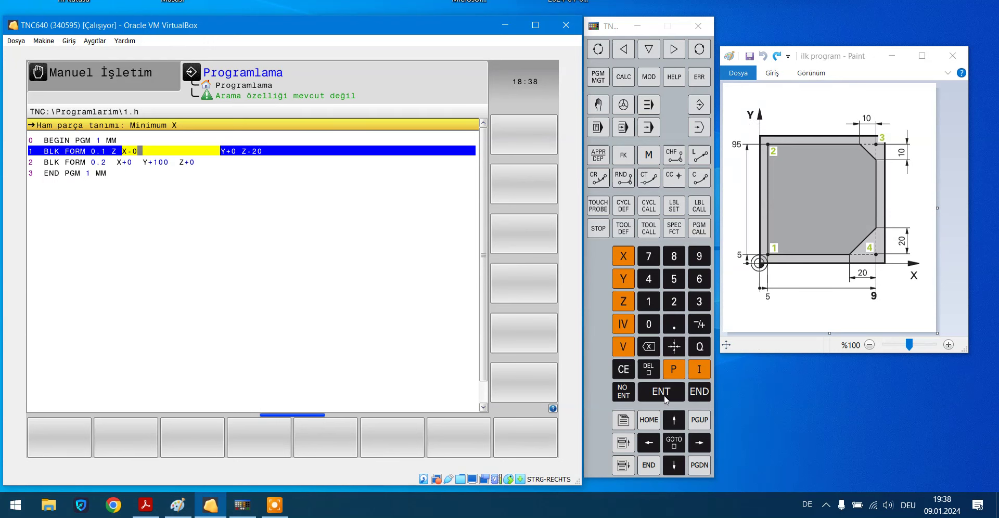
left_click(700, 396)
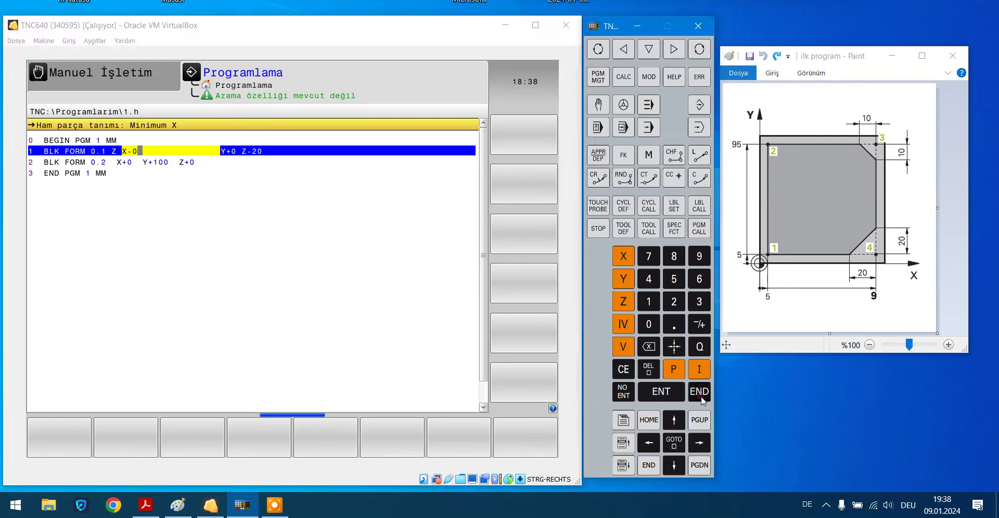
left_click(699, 442)
Set BLK FORM 0.2's maximum X back to +100.
left_click(648, 301)
left_click(648, 324)
left_click(648, 324)
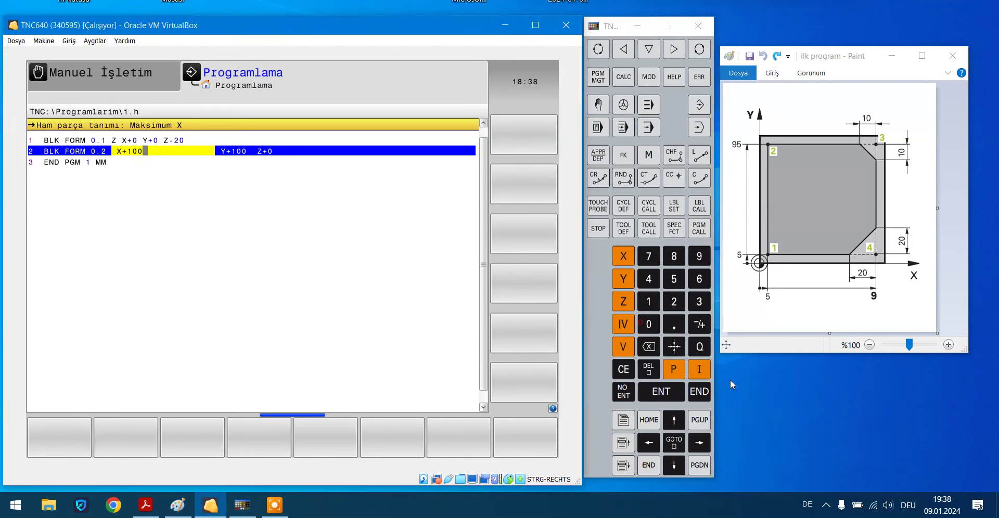
left_click(702, 391)
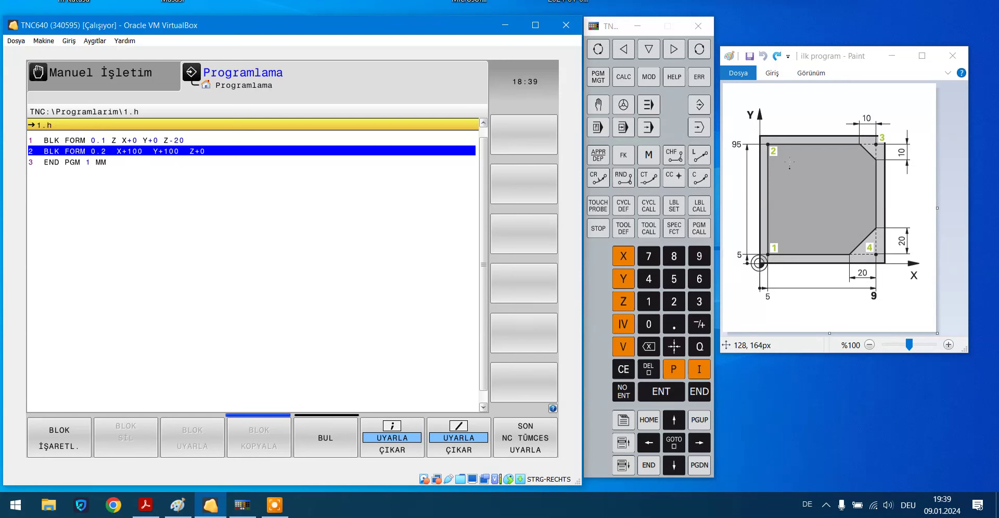
Circle point 2 on the Paint sketch and set BLK FORM 0.1's minimum Y to -100.
left_click_drag(768, 135, 756, 133)
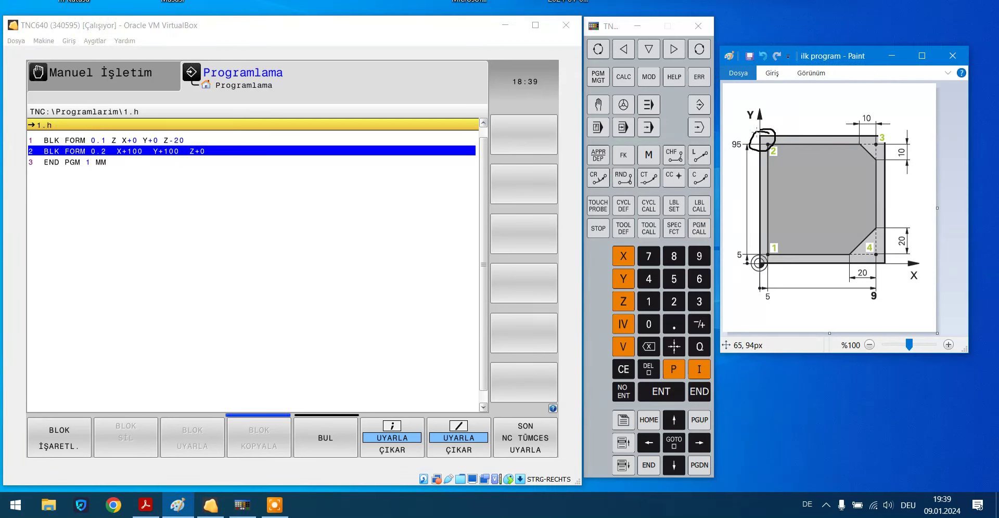
left_click(112, 139)
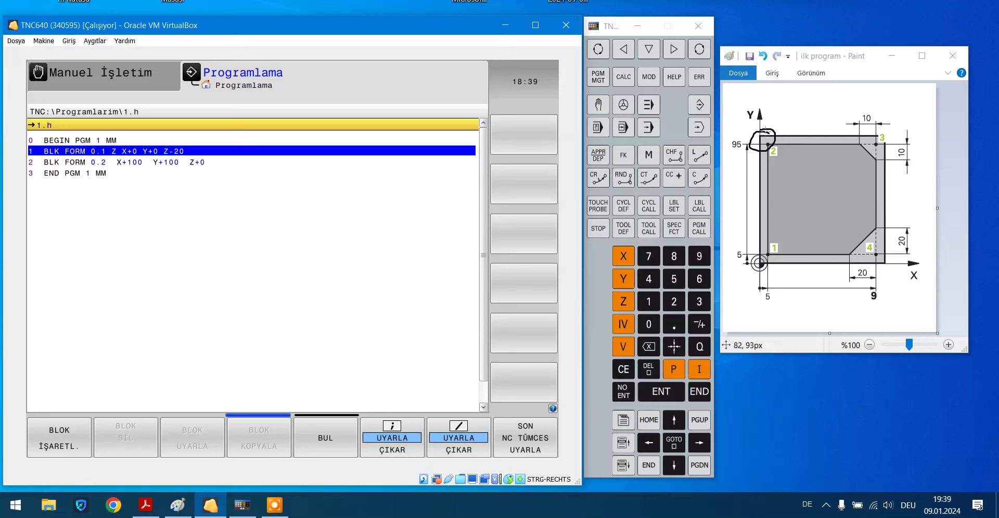
left_click(749, 166)
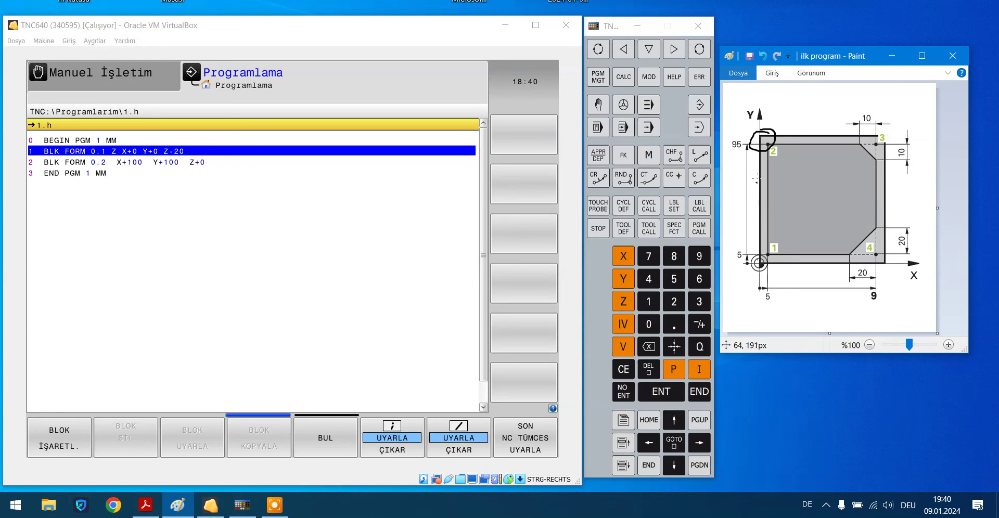
left_click(699, 443)
left_click(699, 443)
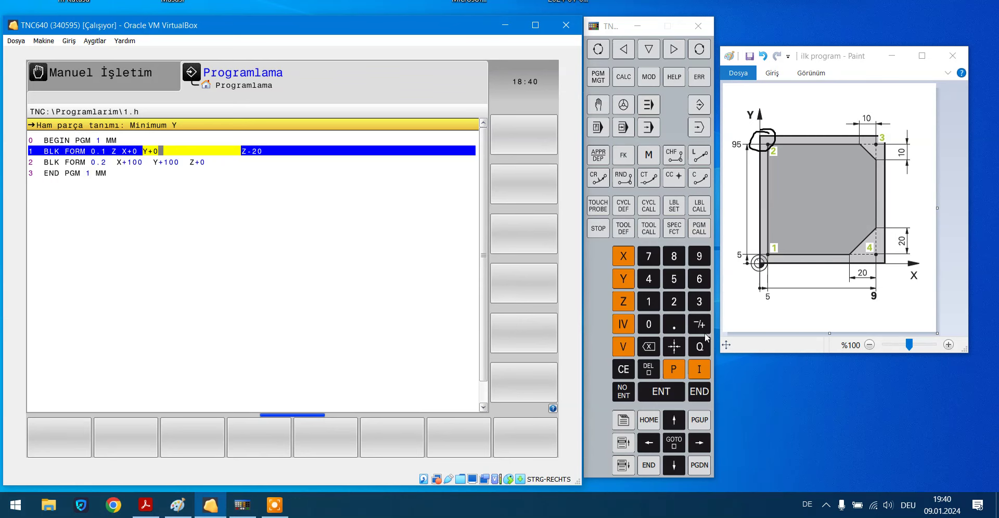
left_click(648, 301)
left_click(648, 324)
left_click(648, 324)
left_click(690, 386)
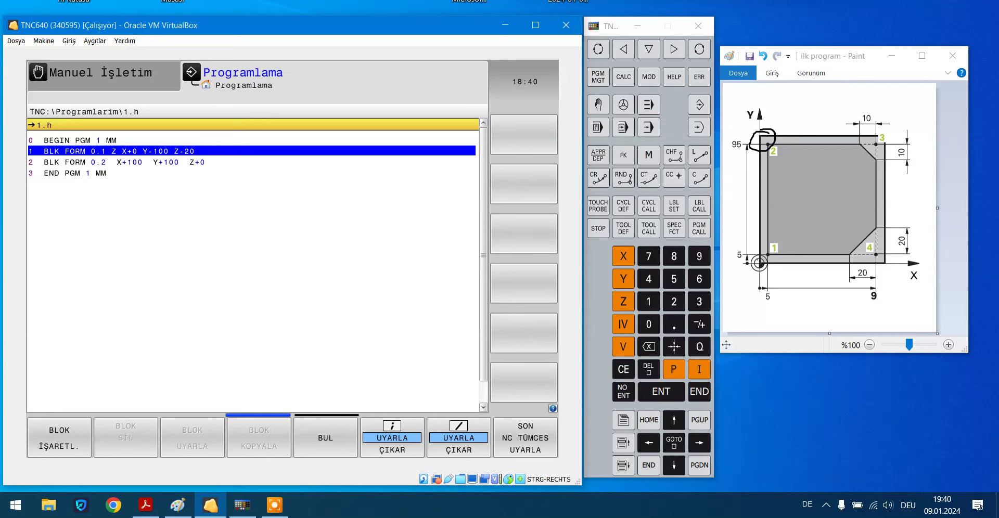
Set BLK FORM 0.2's maximum Y to 0.
left_click(676, 470)
left_click(699, 443)
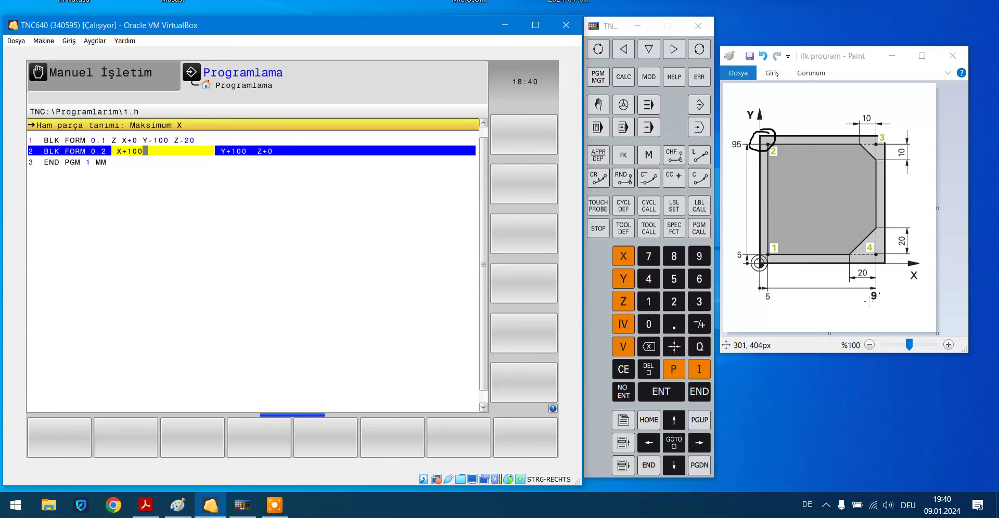
left_click(661, 391)
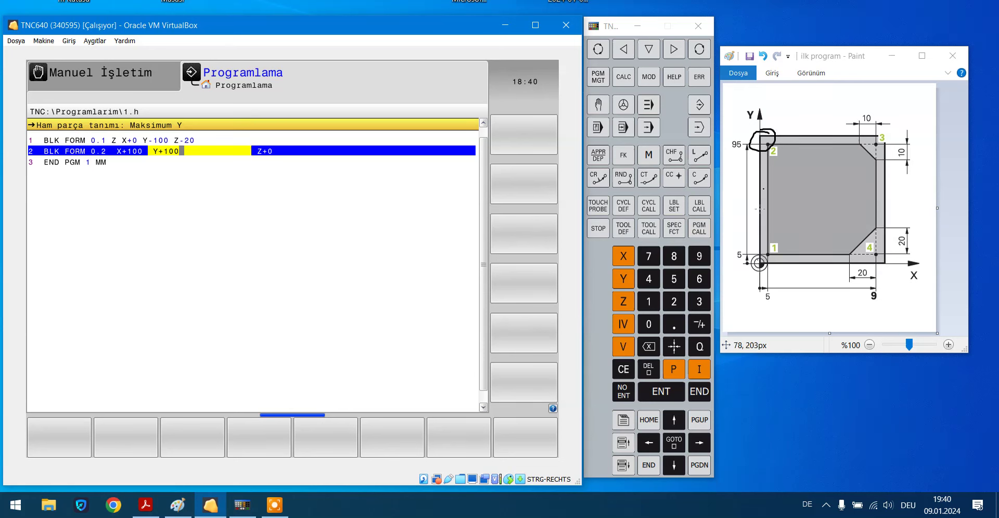
left_click(648, 324)
left_click(698, 395)
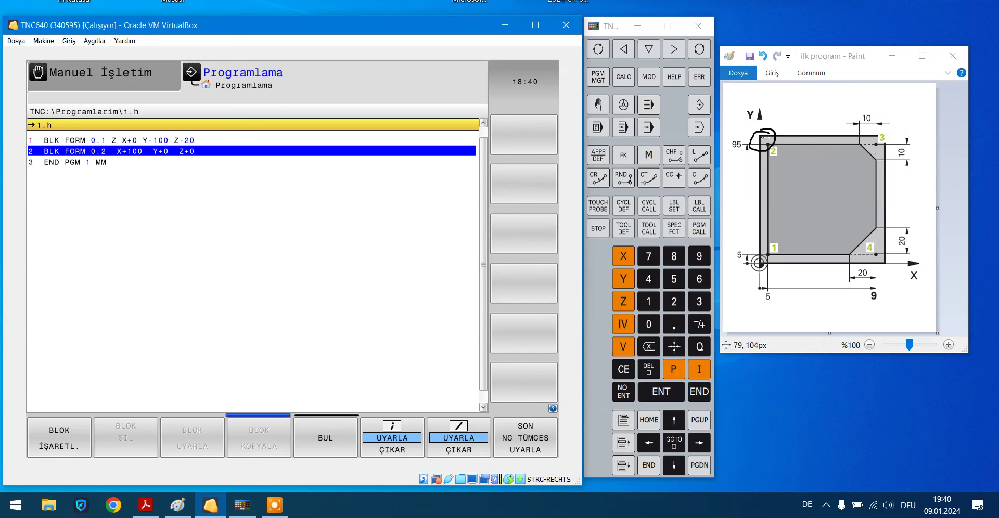
Retrace the circle around point 2 on the sketch and switch to Program Test.
left_click(773, 138)
left_click_drag(774, 138, 763, 142)
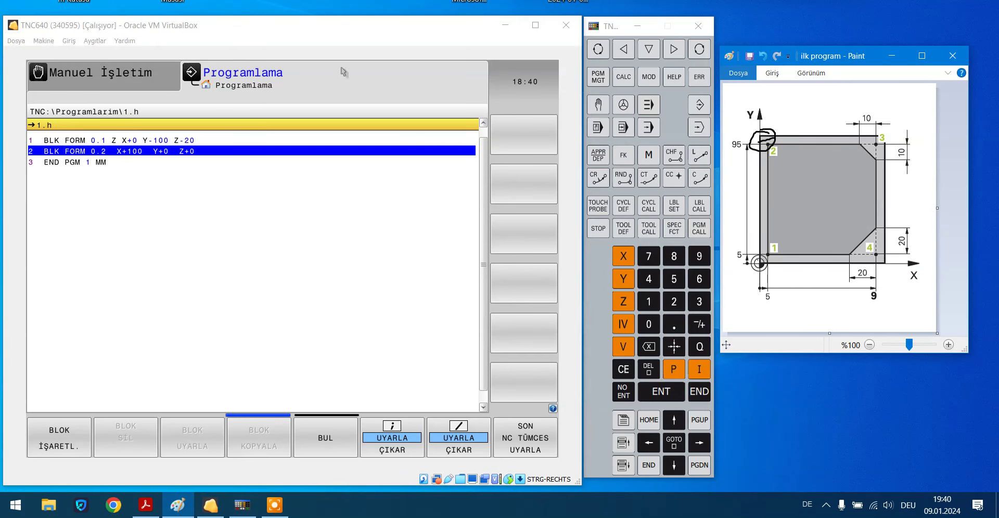
left_click(699, 129)
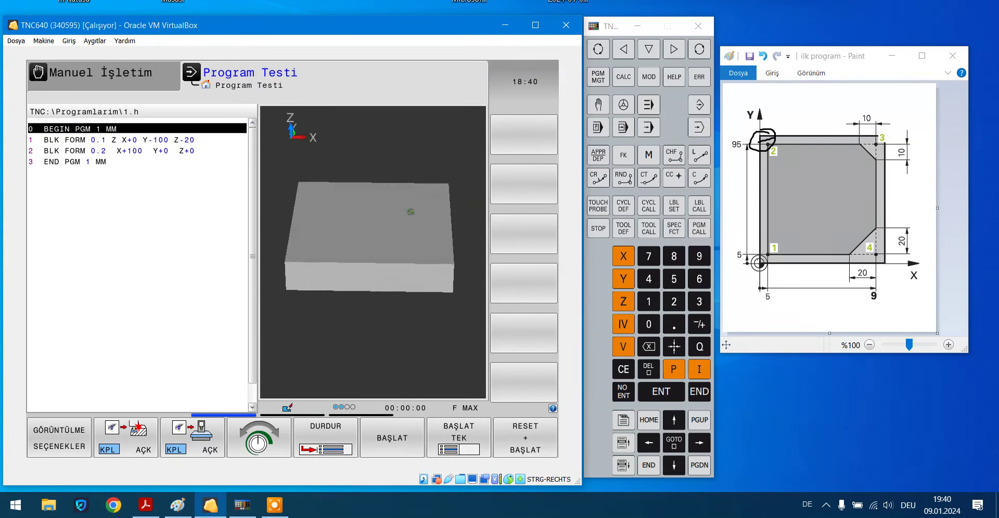
After inspecting the 3D blank, restore BLK FORM 0.2's maximum Y to +100.
right_click_drag(411, 239, 415, 215)
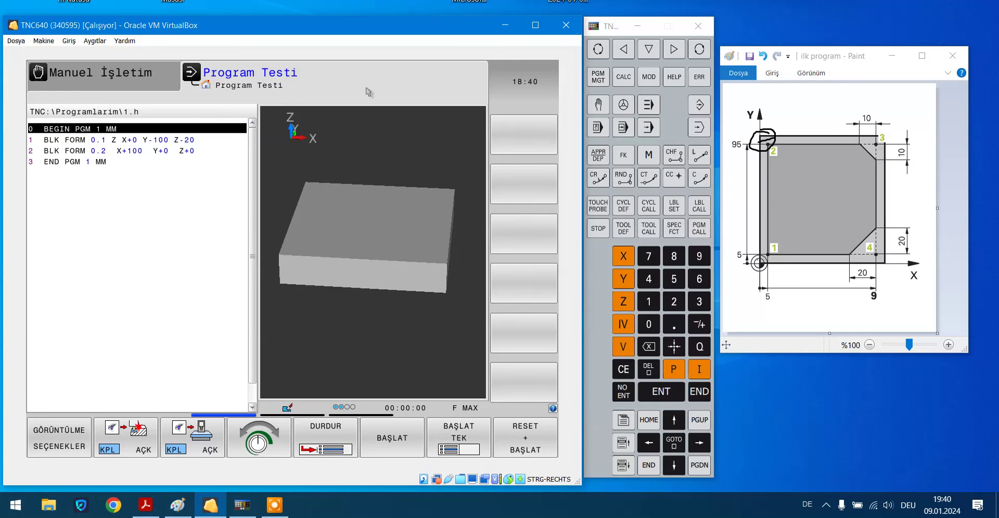
left_click(699, 105)
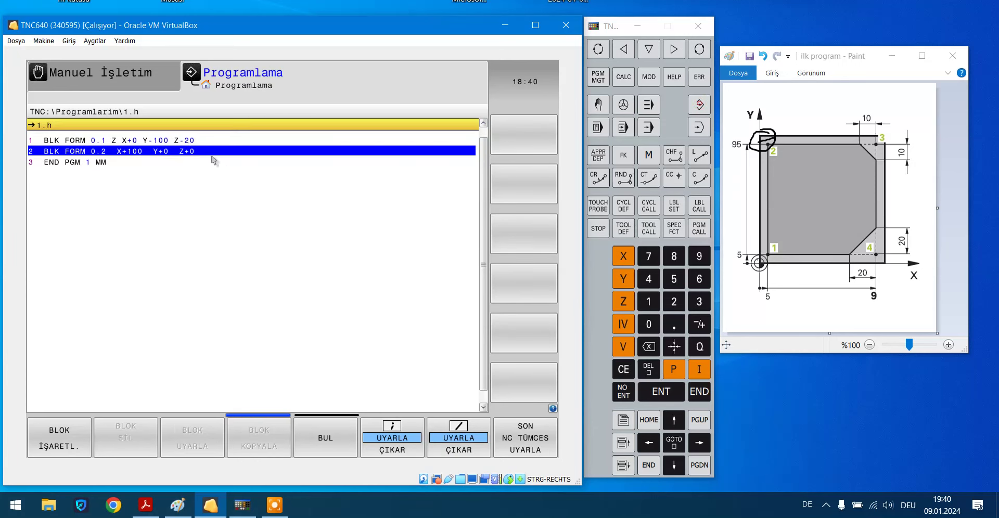
left_click(695, 443)
left_click(648, 301)
left_click(648, 324)
left_click(648, 324)
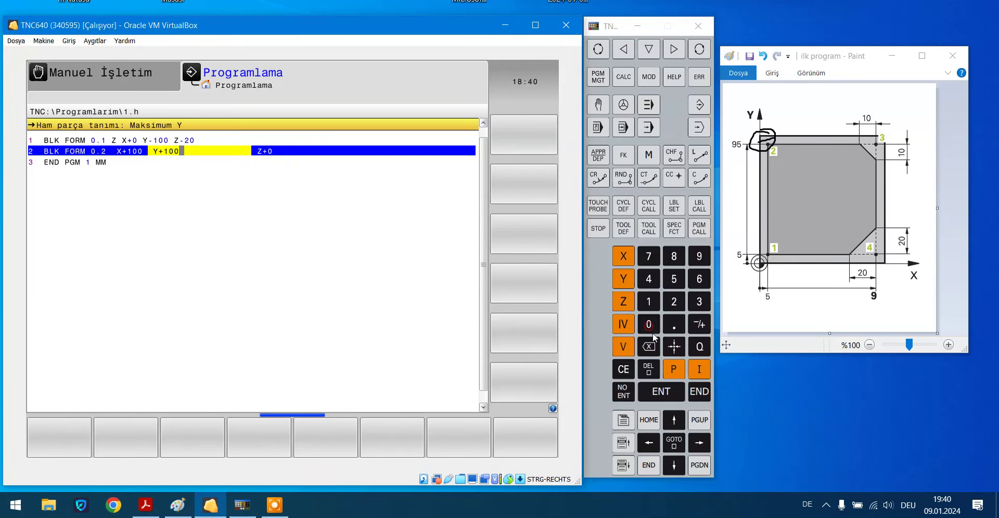
left_click(703, 396)
Reset and rerun the Program Test simulation to check the blank.
left_click(702, 131)
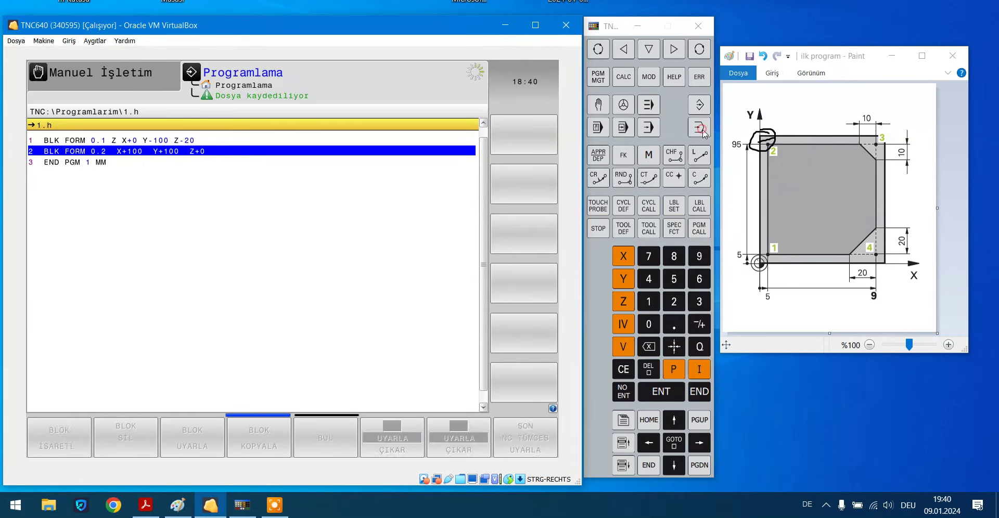
left_click(544, 432)
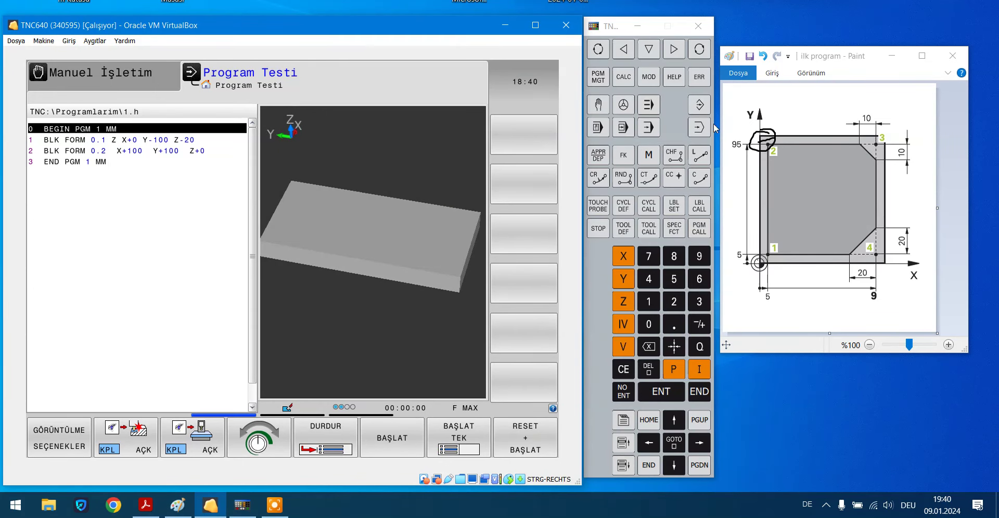
left_click(699, 105)
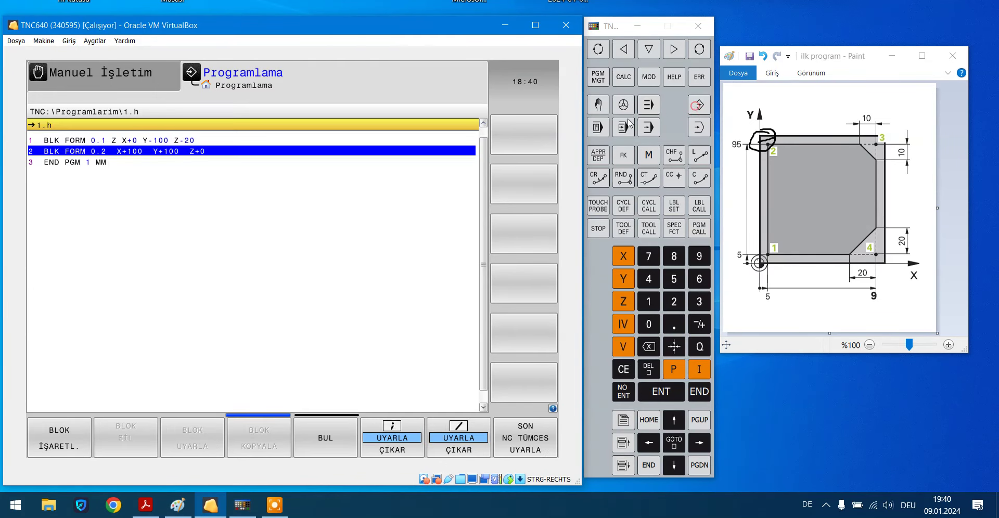
Flip block 2's maximum Y to Y-100 and run the blank simulation.
left_click(699, 443)
left_click(700, 443)
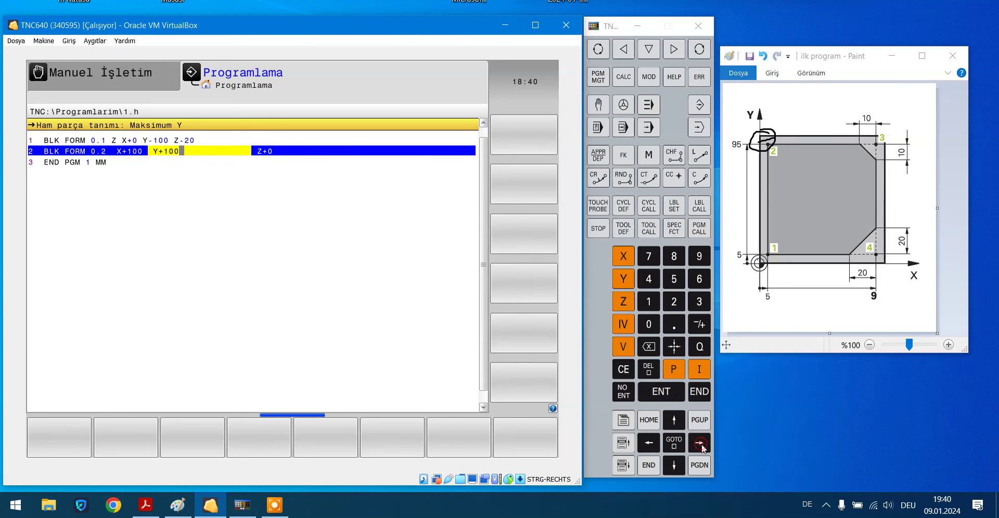
left_click(699, 325)
left_click(699, 398)
left_click(699, 127)
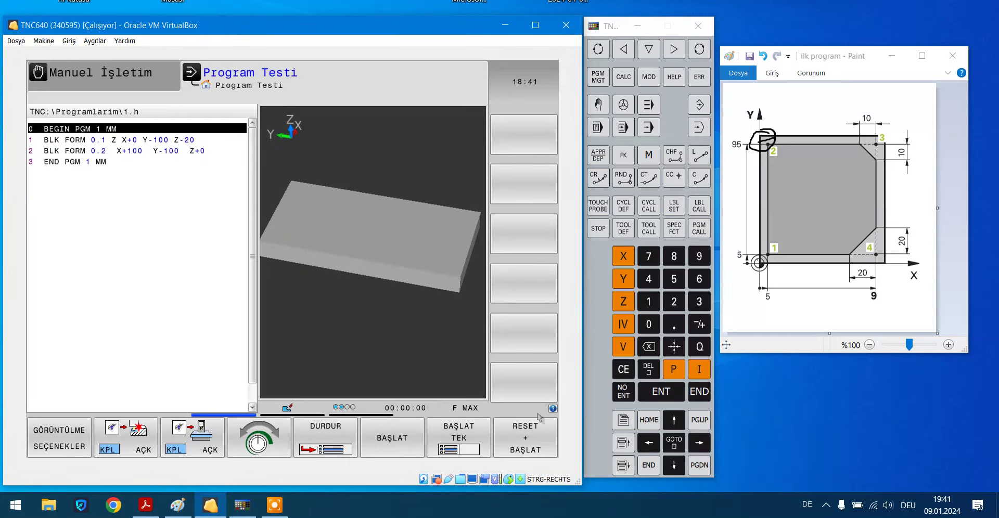
left_click(532, 433)
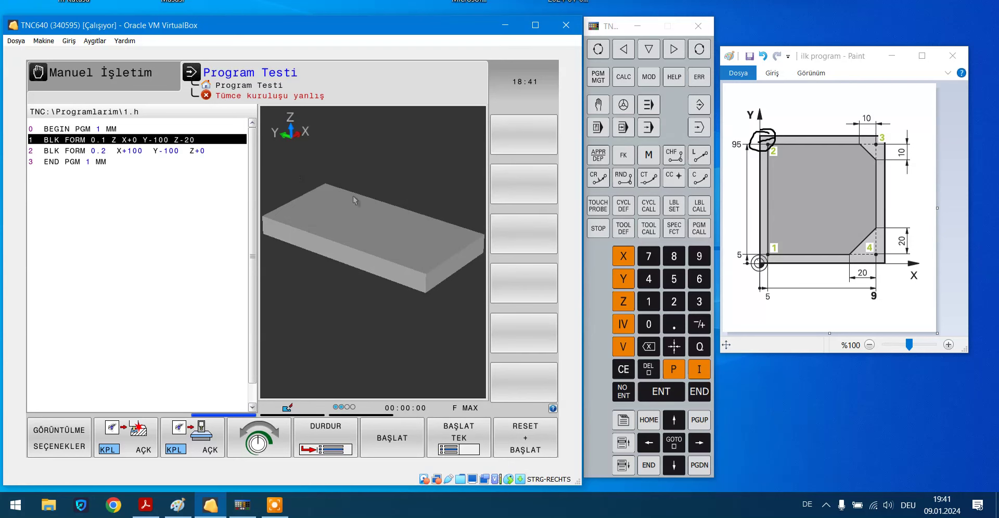
left_click(699, 104)
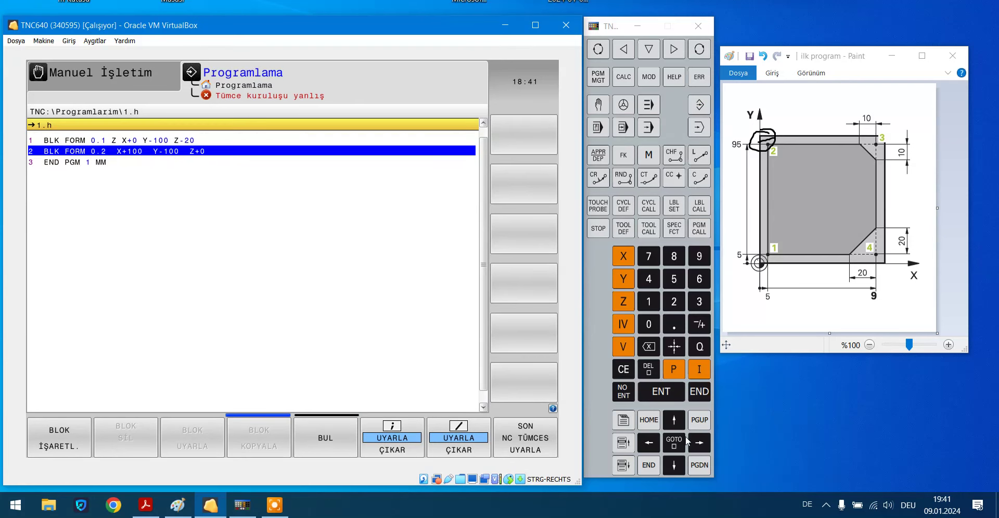
Set block 2's maximum Y to Y+0.
left_click(700, 443)
left_click(648, 324)
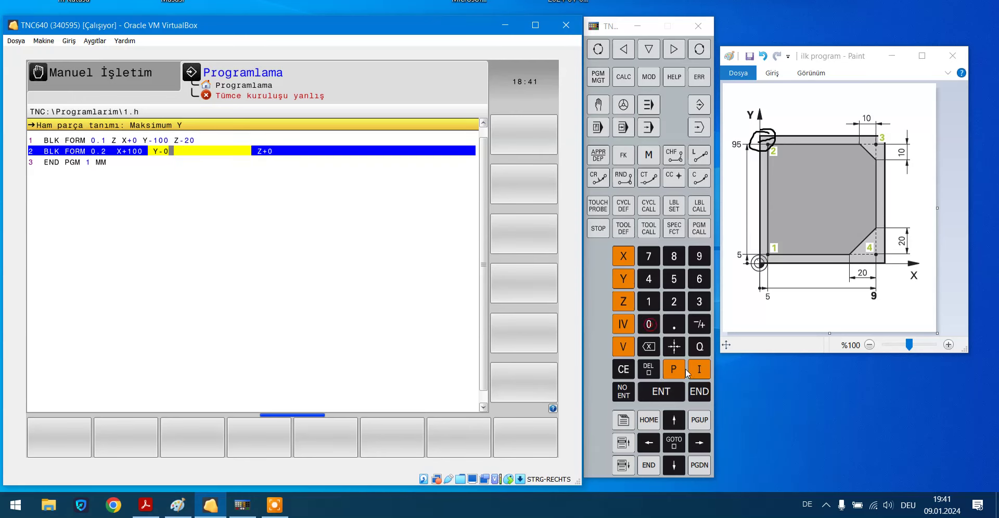
left_click(699, 391)
Rotate the simulated blank in Program Test to several angles, ending at a front view.
left_click(695, 128)
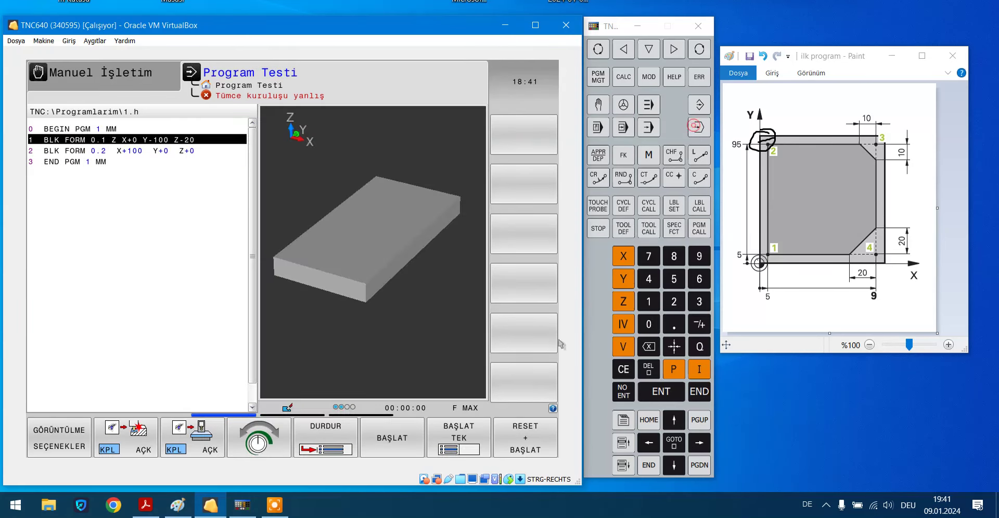
mouse_move(411, 259)
right_mouse_down()
mouse_move(389, 290)
mouse_move(407, 272)
right_mouse_up()
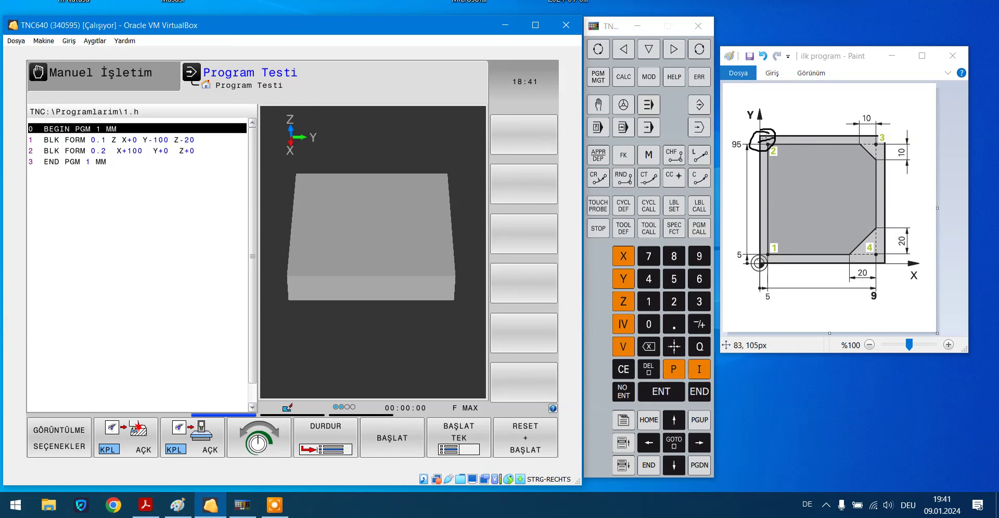
left_click(762, 137)
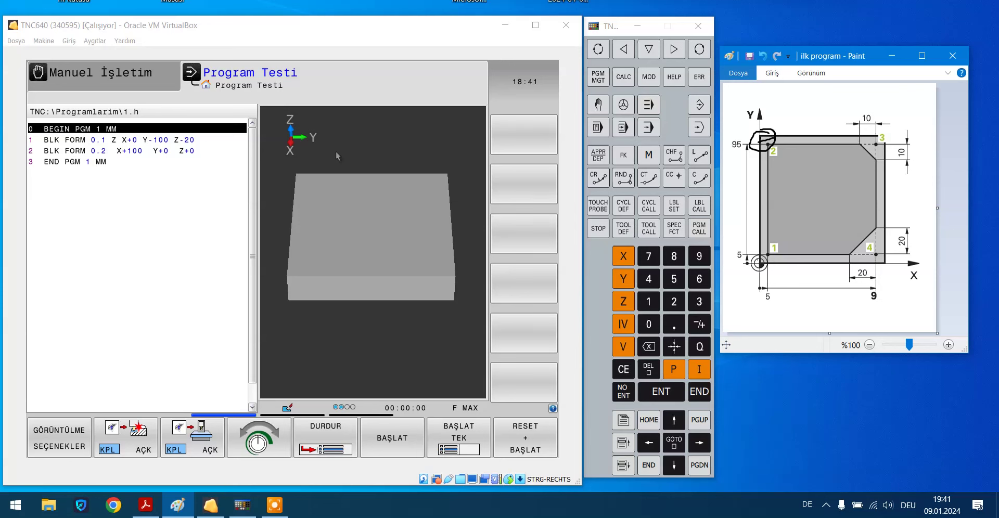
mouse_move(340, 217)
right_mouse_down()
mouse_move(419, 266)
mouse_move(512, 266)
right_mouse_up()
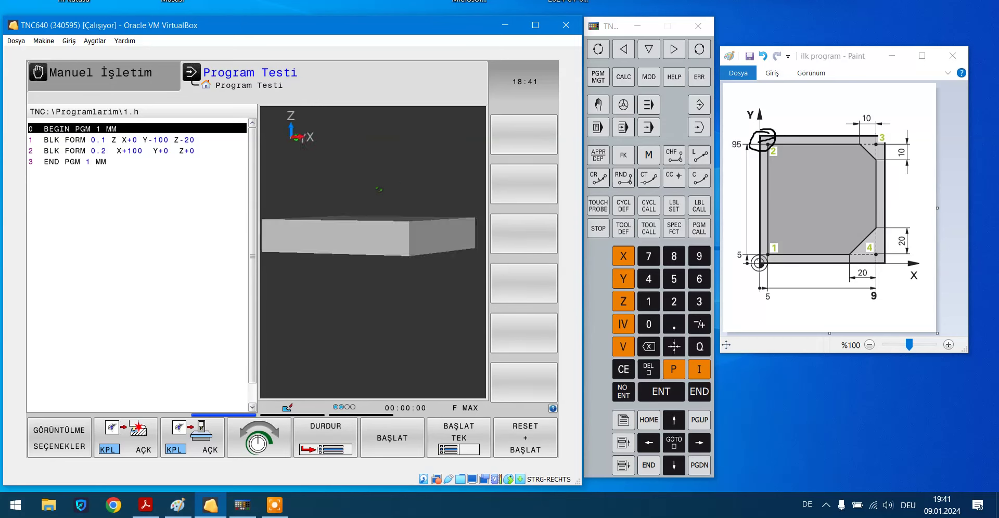
right_click_drag(512, 266, 577, 260)
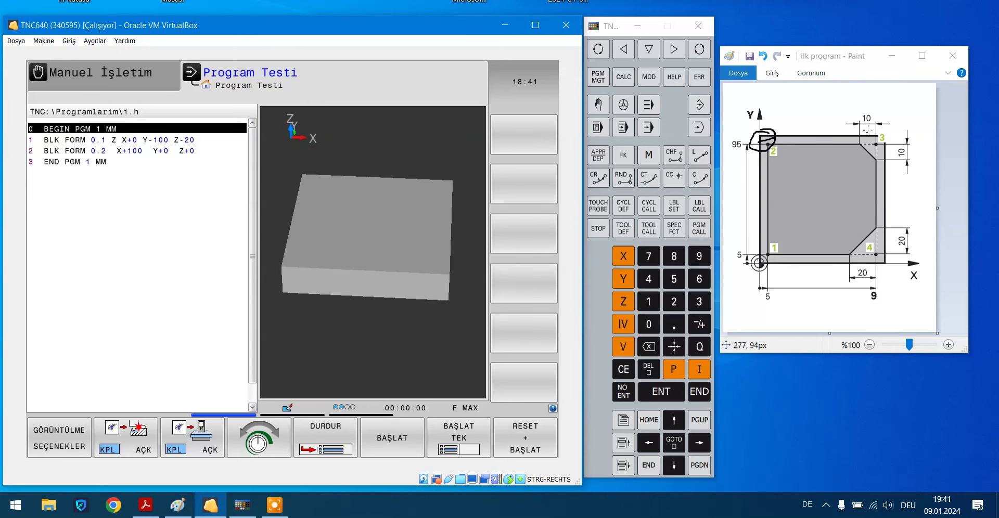
Undo the circled marks on the Paint drawing and return to Programming mode.
left_click_drag(888, 116, 882, 119)
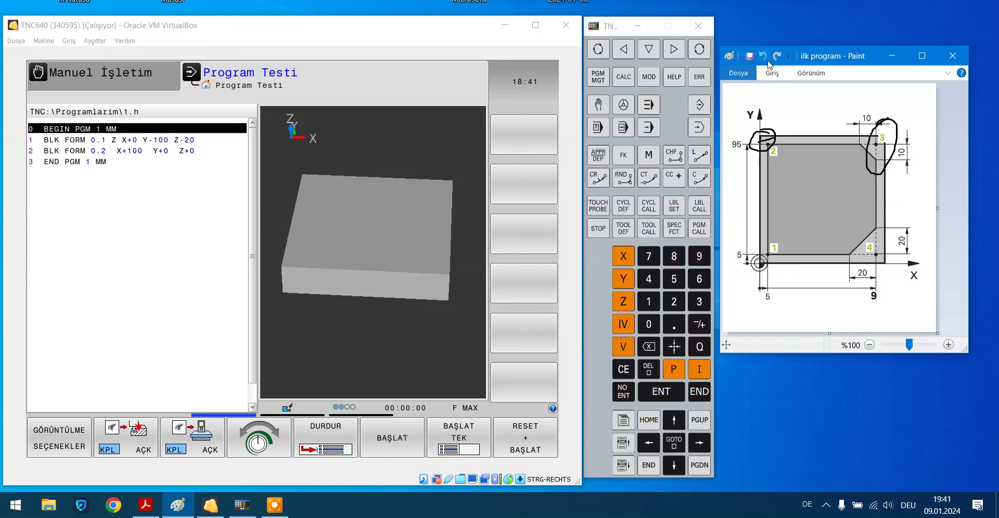
left_click(764, 57)
left_click(764, 57)
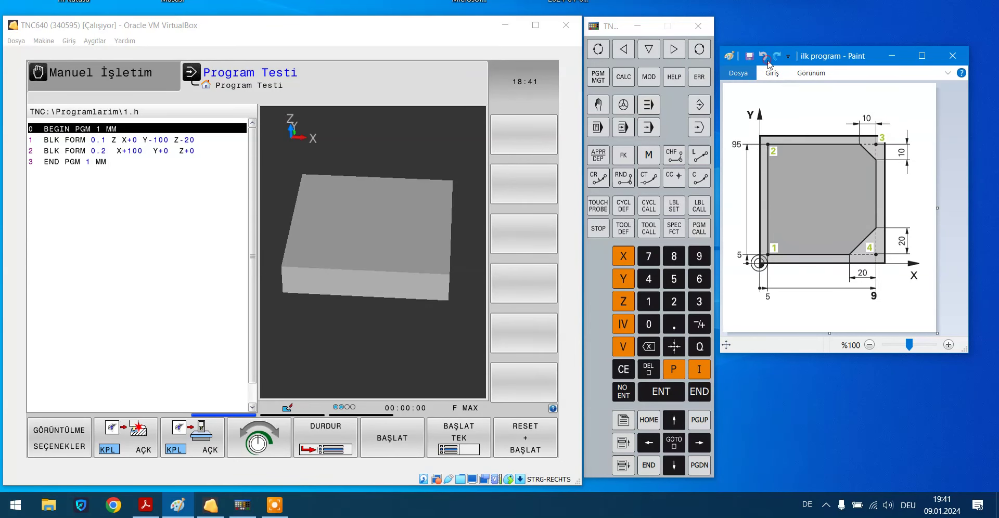
left_click(699, 105)
Set block 1's minimum Y to Y+0.
key("Up")
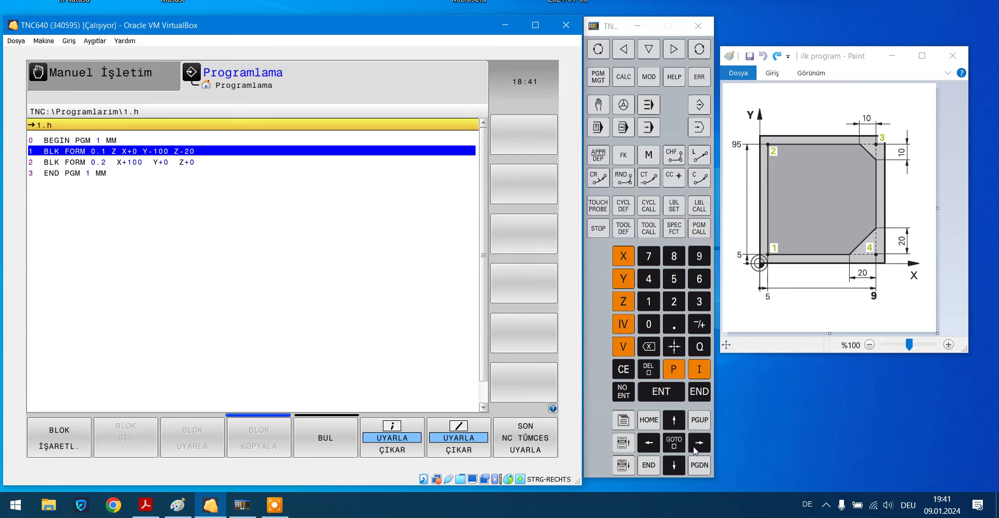
left_click(699, 443)
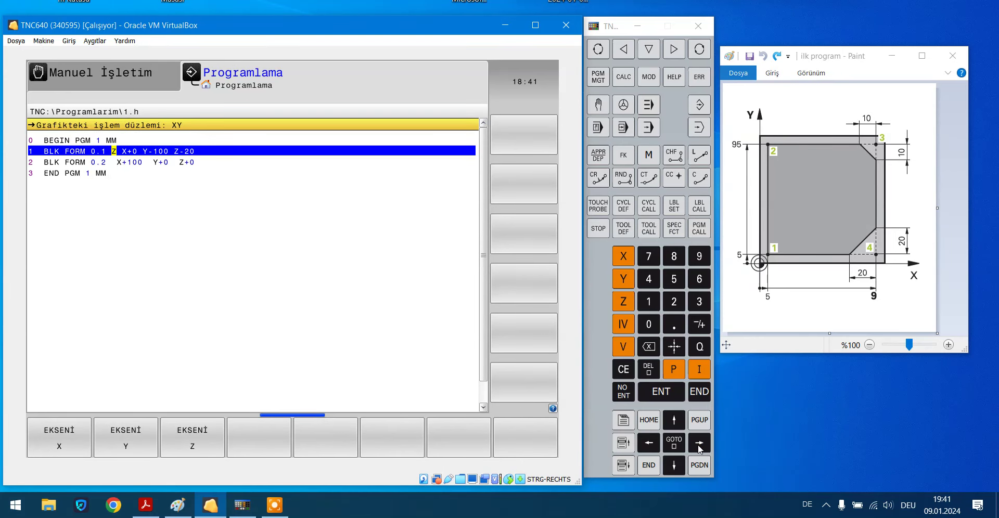
left_click(698, 443)
left_click(699, 444)
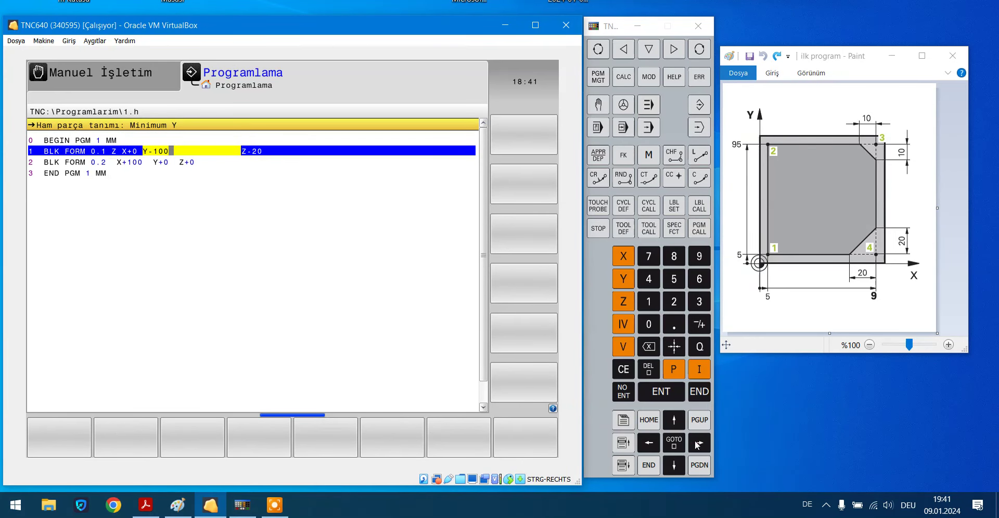
left_click(648, 324)
left_click(708, 396)
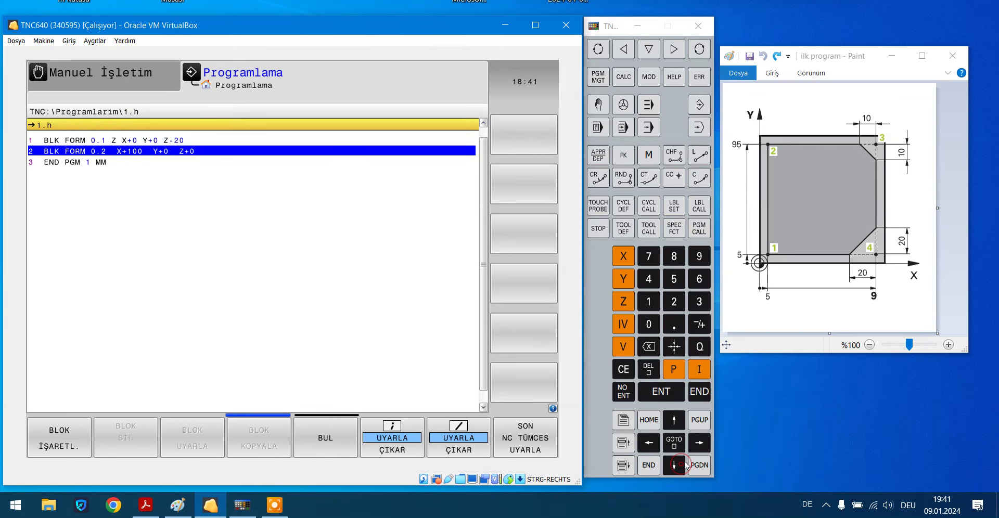
Set block 2's maximum Y to Y+100.
left_click(710, 439)
left_click(707, 442)
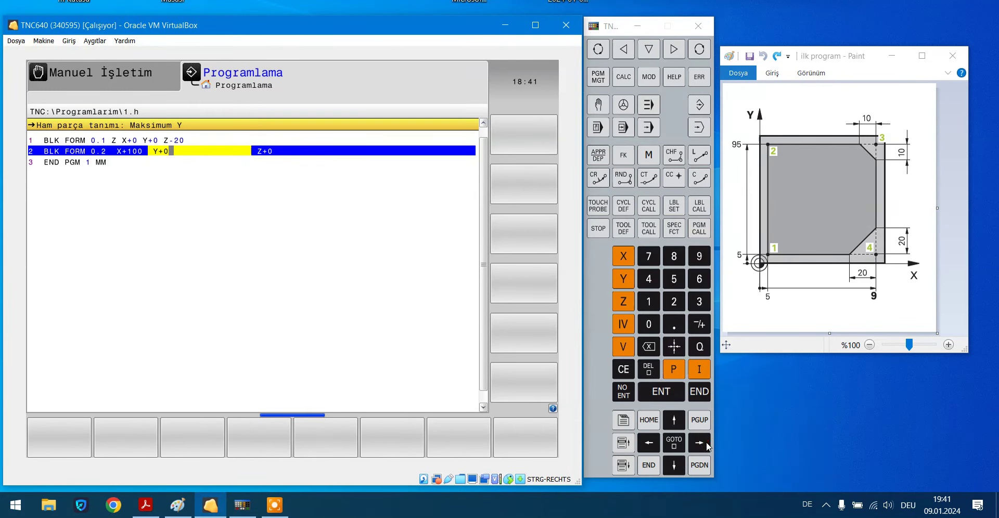
left_click(649, 324)
left_click(649, 303)
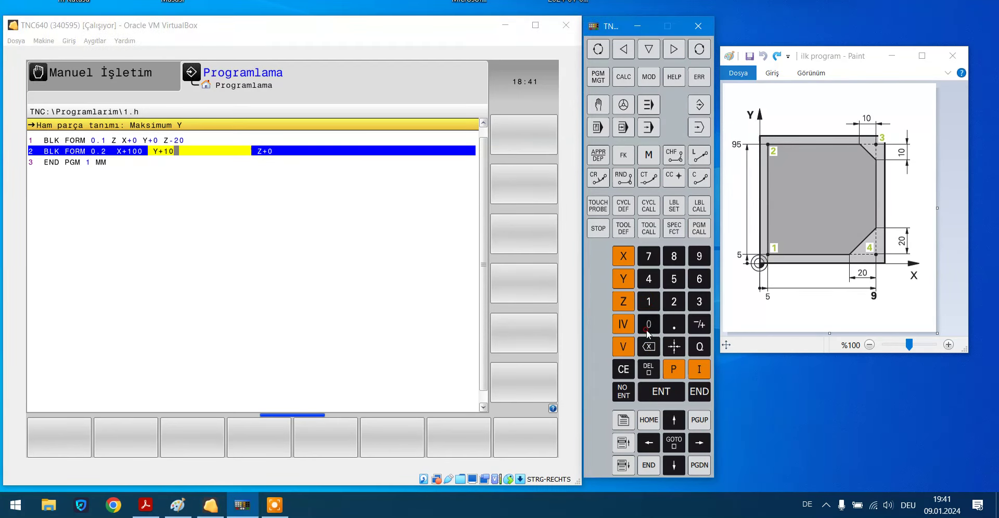
left_click(699, 391)
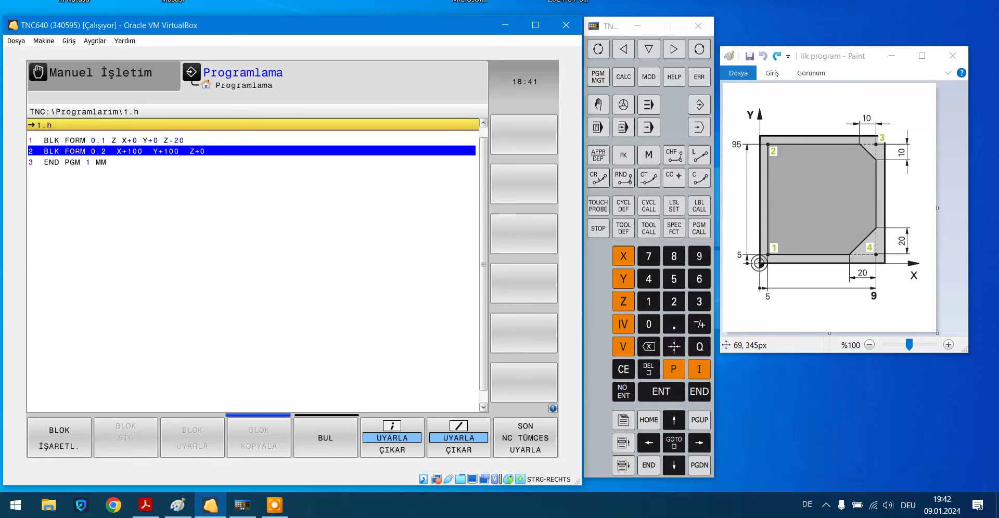
left_click(763, 271)
Loop a freehand pencil mark around point 3's corner and its 10 mm dimension in Paint.
scroll(280, 200, "up", 1)
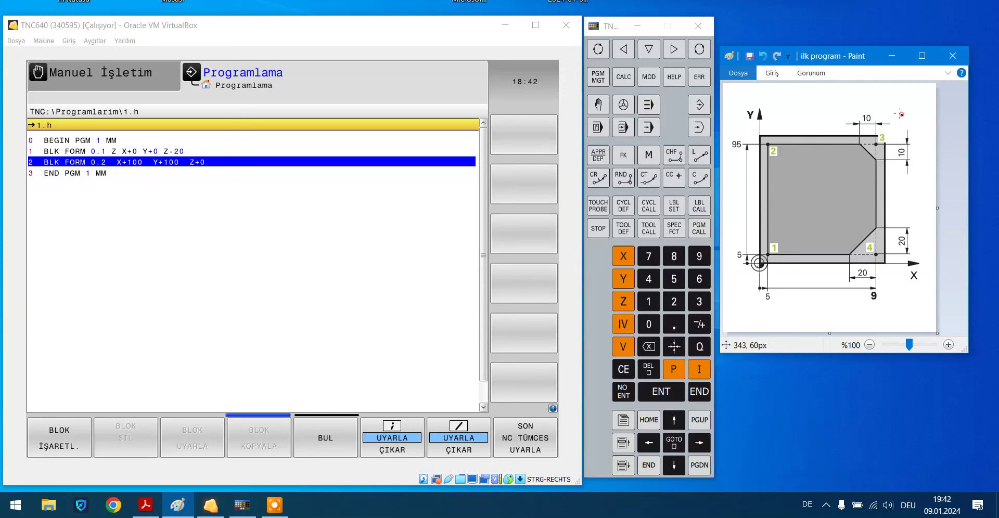
left_click_drag(901, 114, 871, 97)
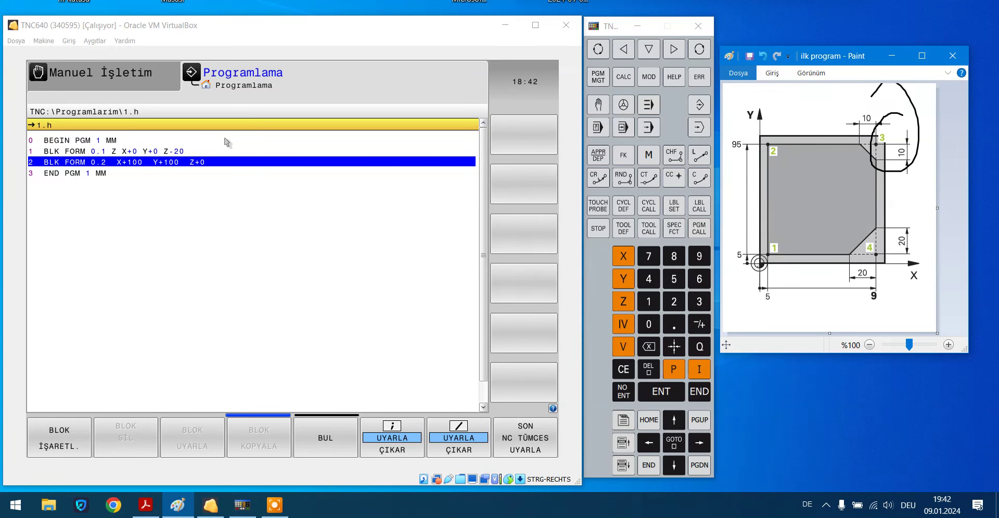
left_click(160, 149)
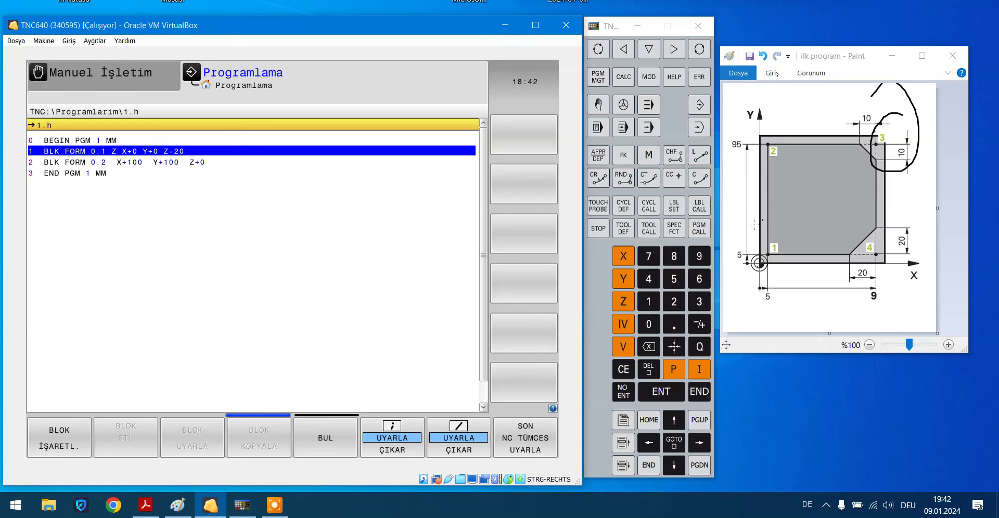
Set the BLK FORM 0.1 minimum corner to X-100 Y-100.
left_click(700, 443)
left_click(698, 324)
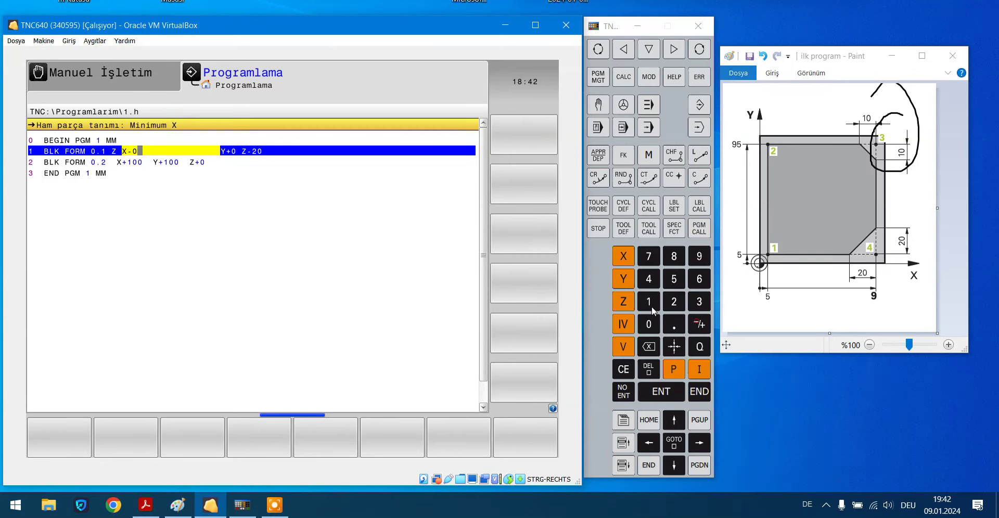
left_click(648, 301)
left_click(648, 324)
left_click(648, 324)
left_click(700, 442)
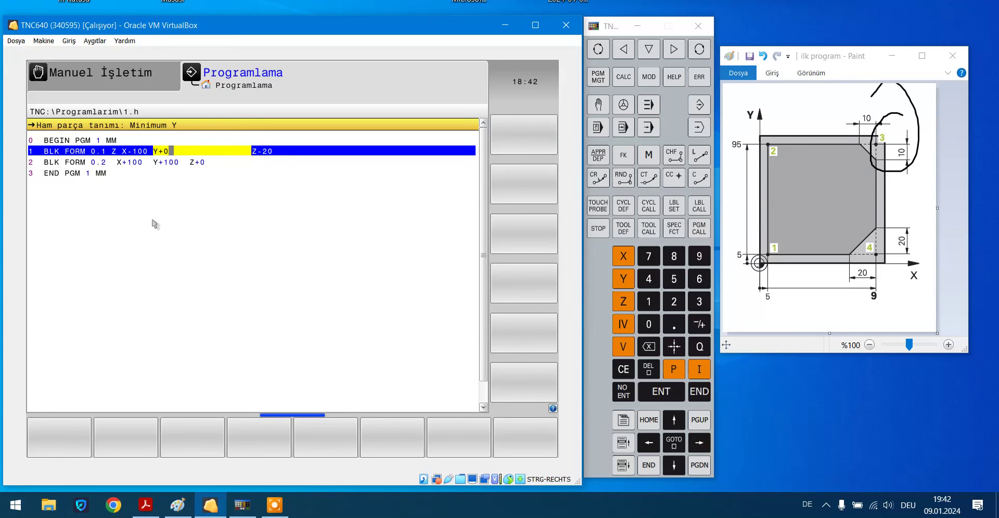
double_click(649, 319)
left_click(700, 390)
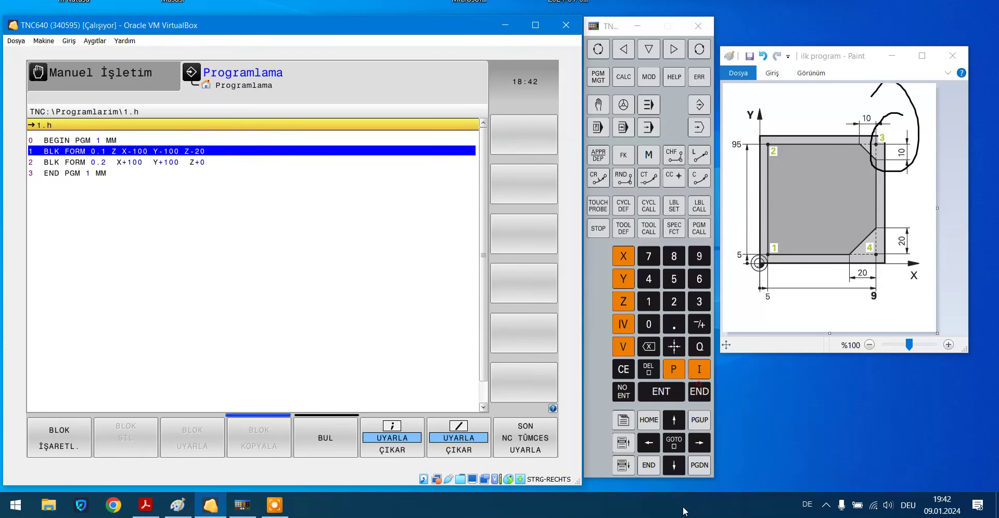
Set the BLK FORM 0.2 maximum corner to X+0 Y+0 and preview the blank in Program Test.
left_click(674, 460)
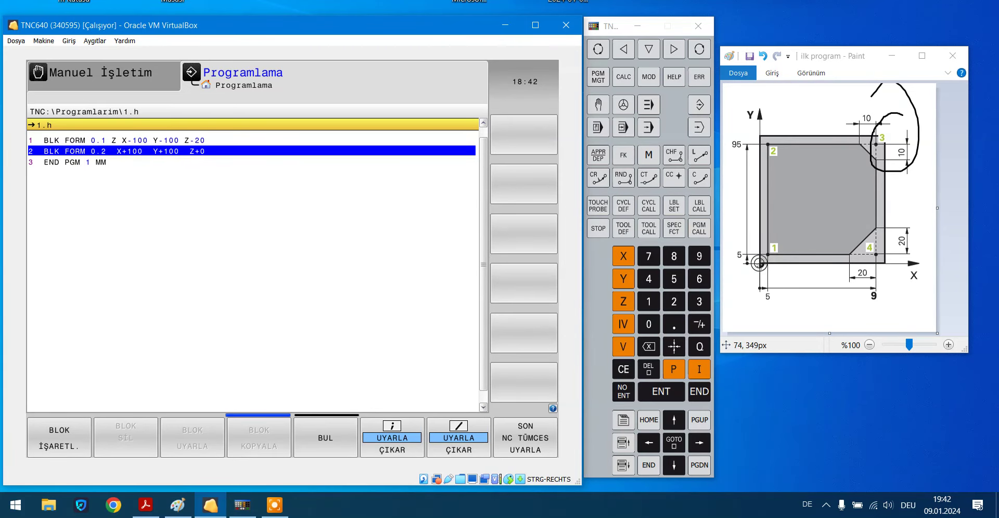
left_click(692, 443)
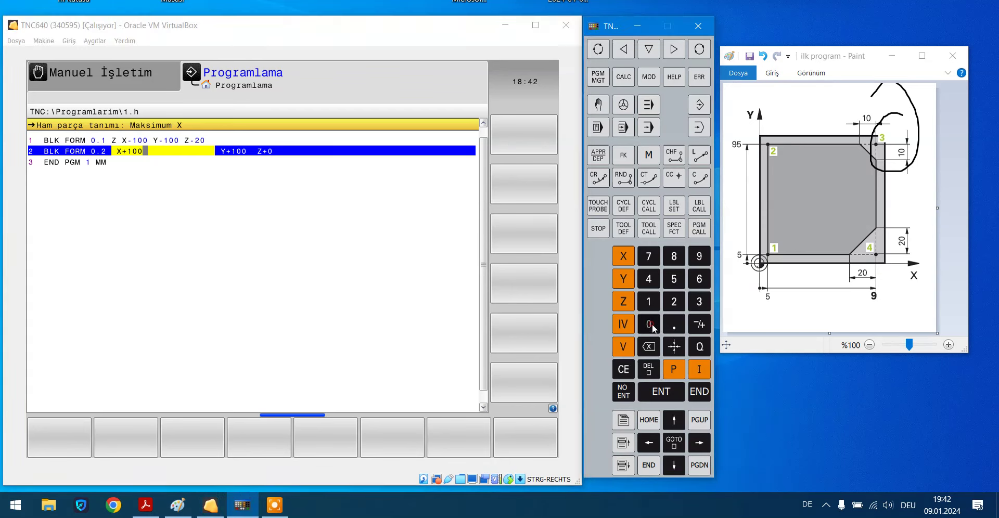
left_click(701, 449)
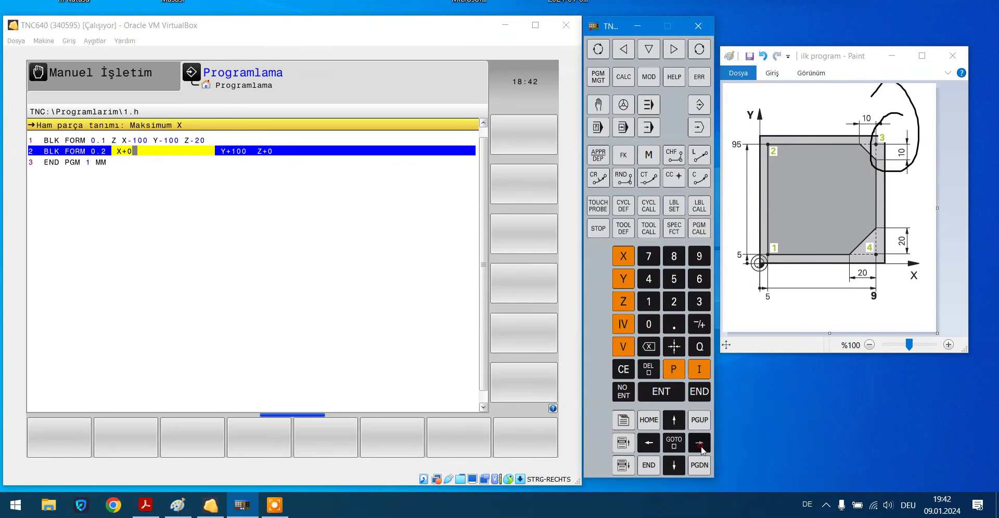
left_click(648, 324)
left_click(699, 391)
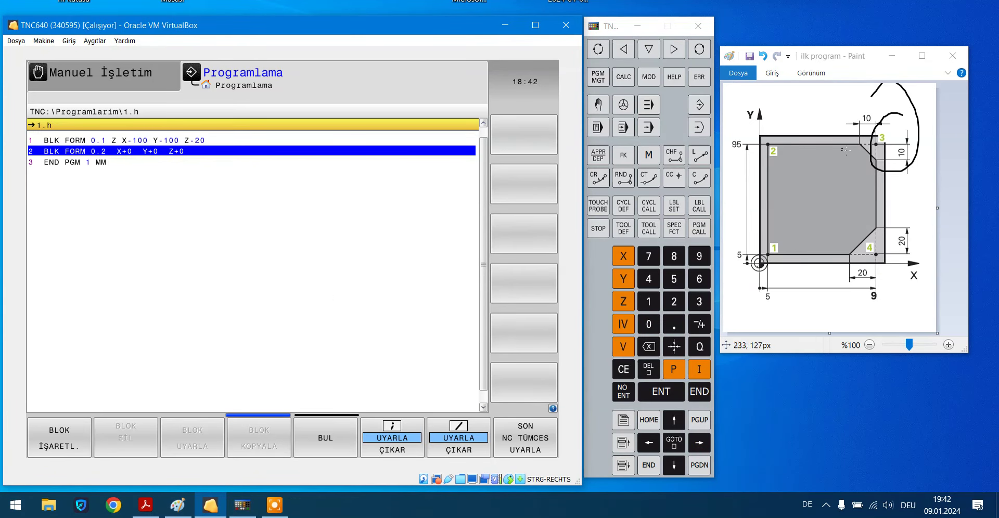
left_click_drag(887, 129, 883, 134)
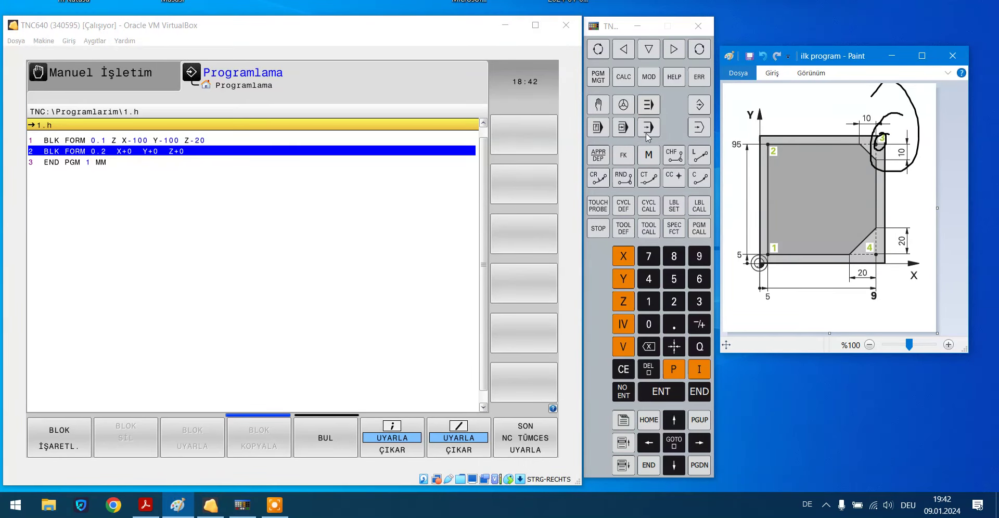
left_click(699, 129)
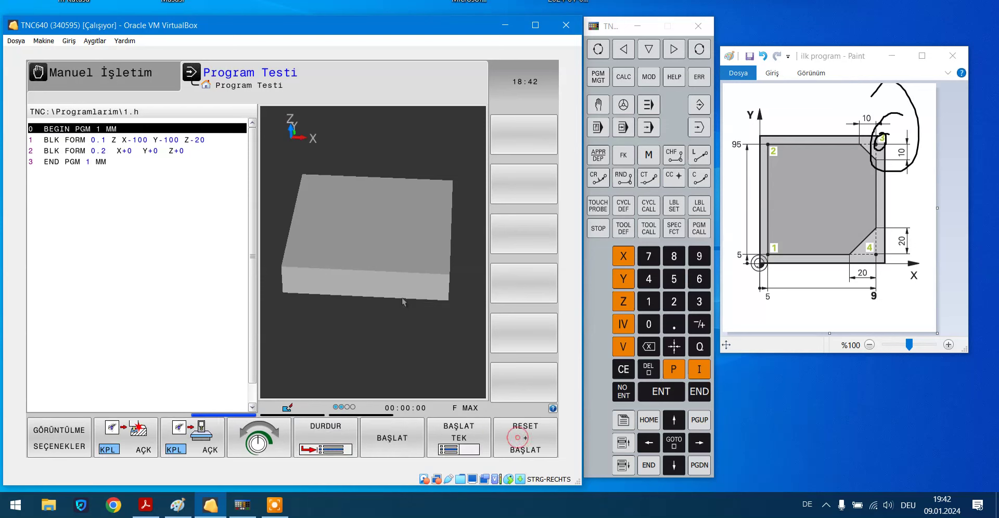
Rotate the simulated blank, then switch back to Programming mode for 1.h.
mouse_move(401, 217)
right_mouse_down()
mouse_move(363, 157)
mouse_move(400, 225)
mouse_move(399, 243)
right_mouse_up()
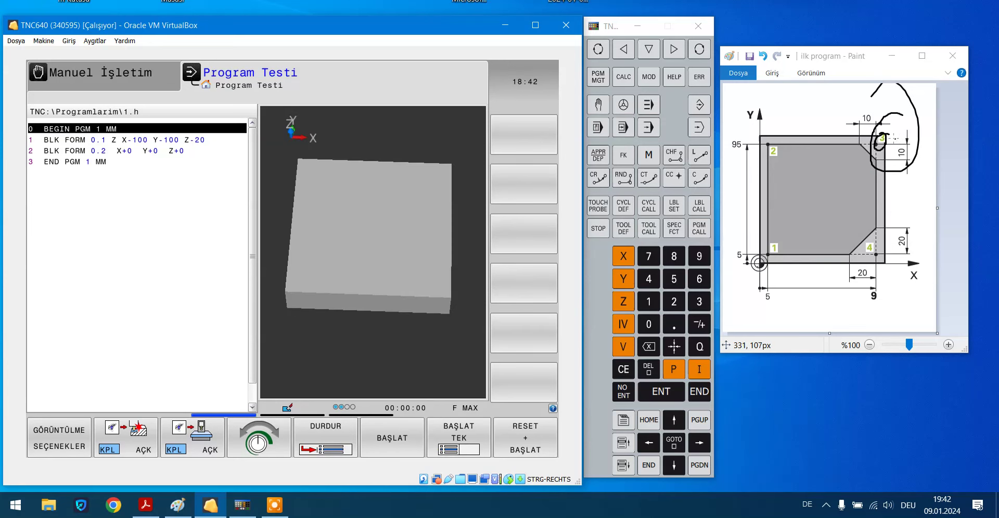
left_click(697, 106)
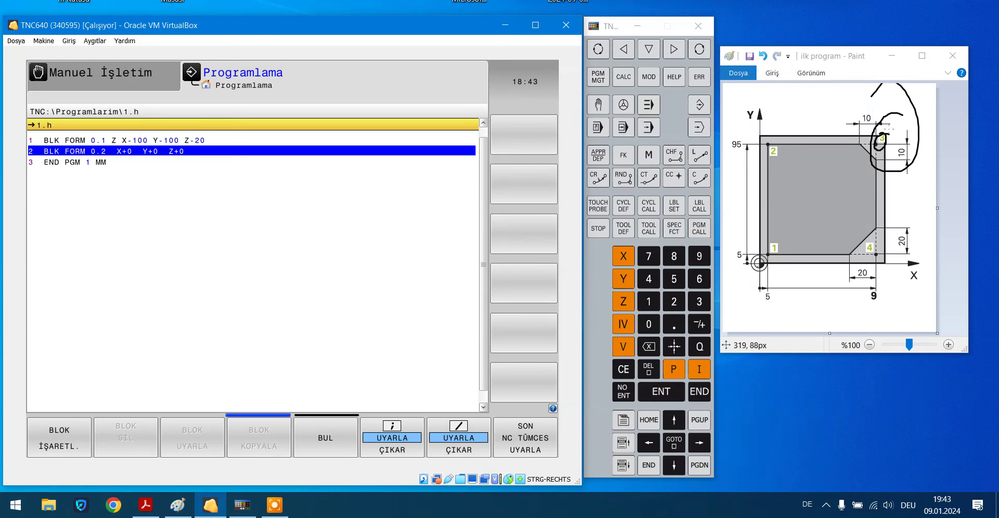
Undo the point 3 scribble and sketch a dashed horizontal centre line on the maximized drawing.
left_click(763, 56)
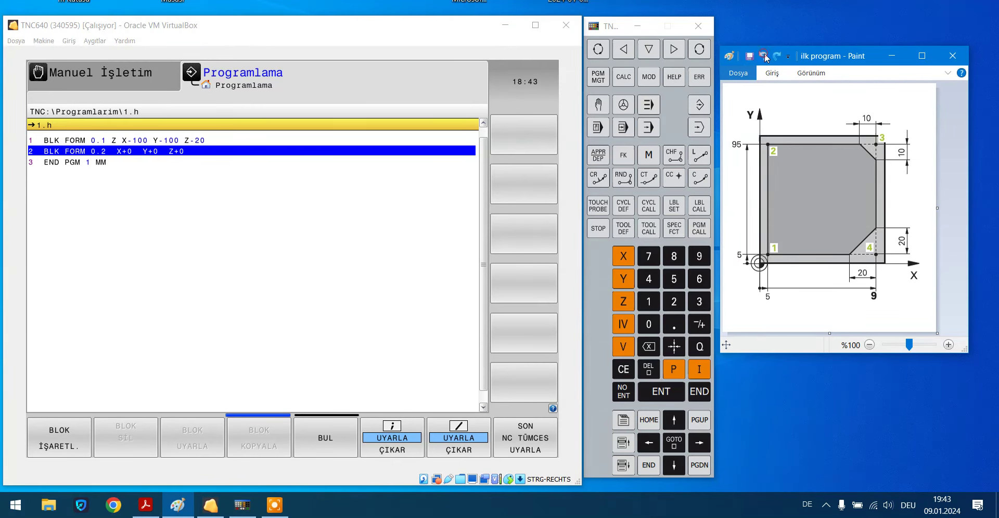
left_click(919, 51)
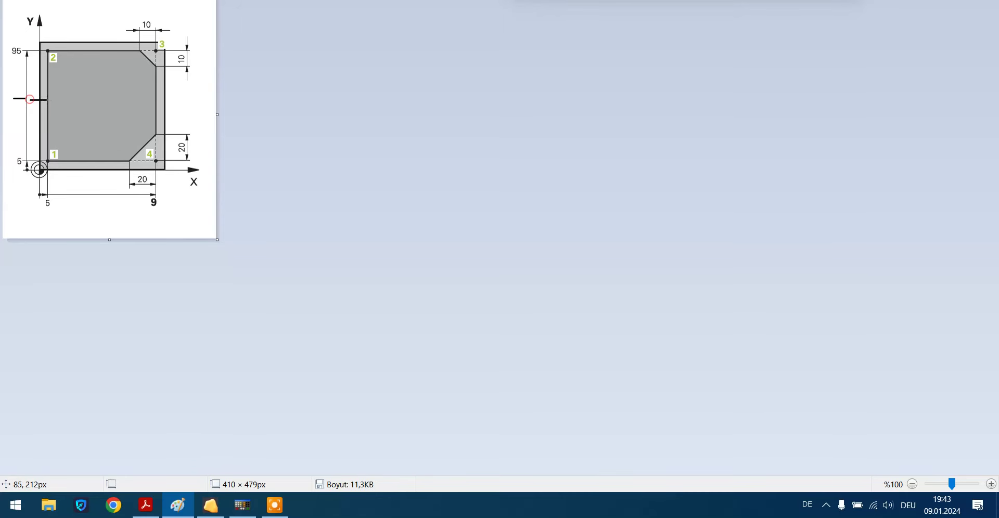
left_click_drag(56, 99, 200, 96)
key("Escape")
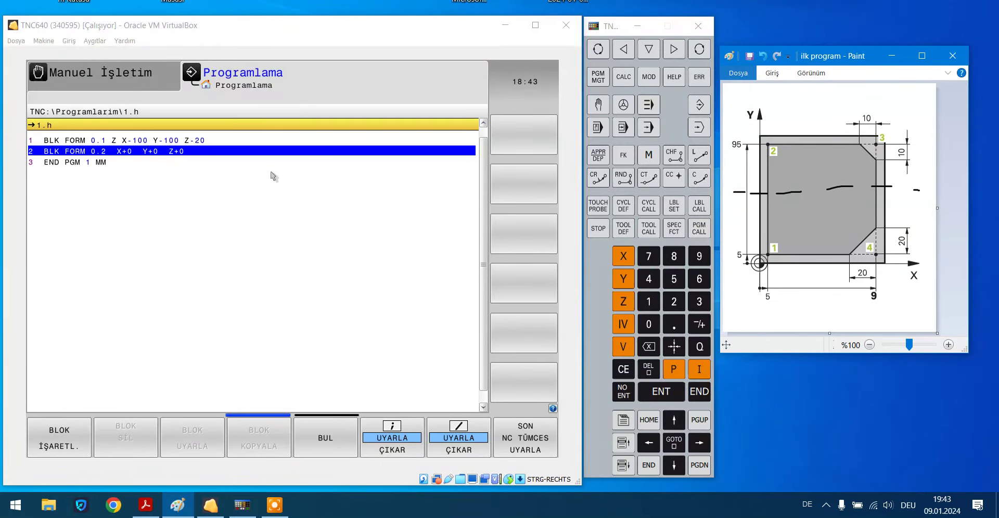
Set the BLK FORM 0.1 minimum corner to X+0 Y+0 Z-20.
left_click(677, 423)
left_click(707, 458)
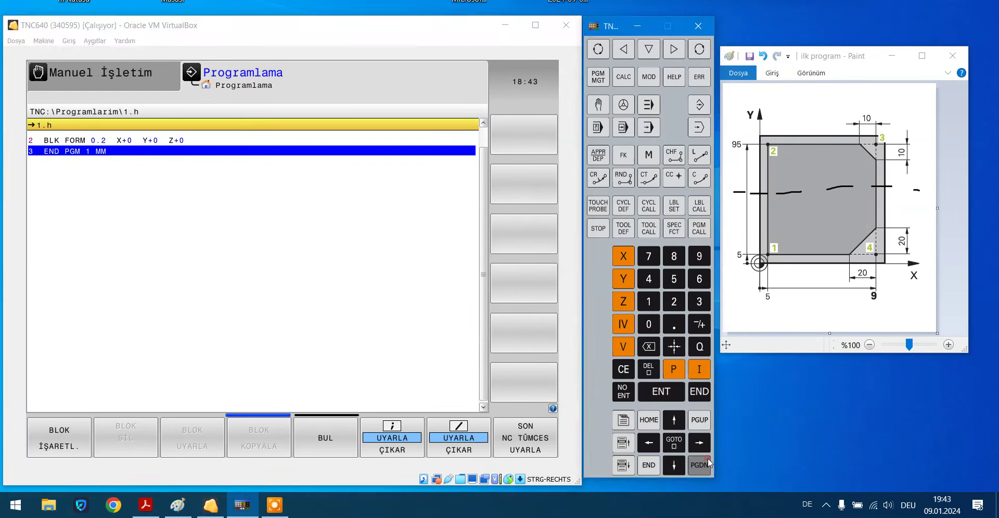
left_click(676, 423)
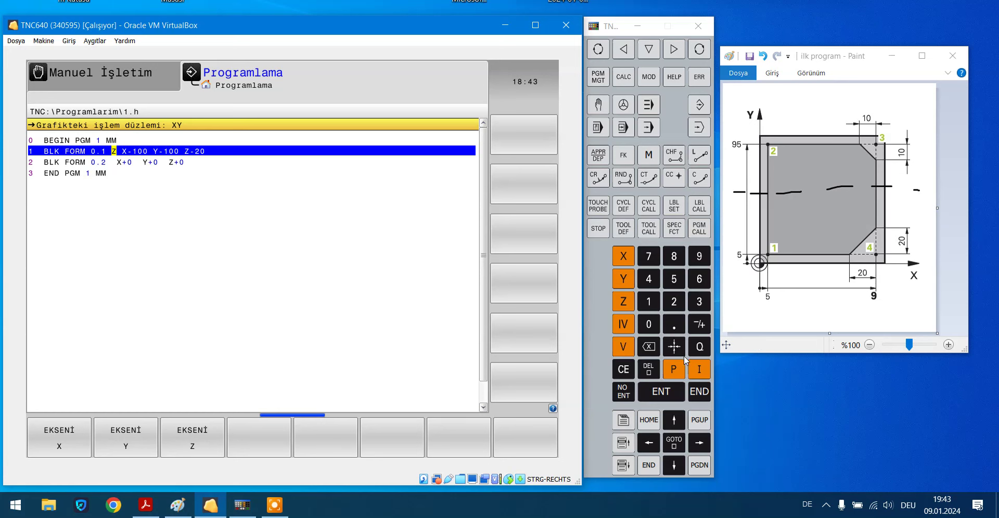
left_click(707, 443)
type("0")
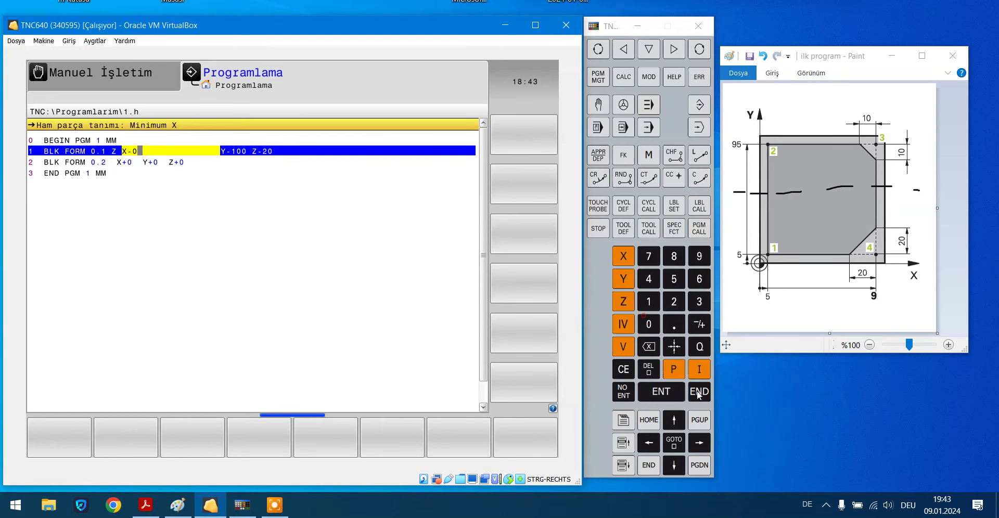
key("Return")
type("0")
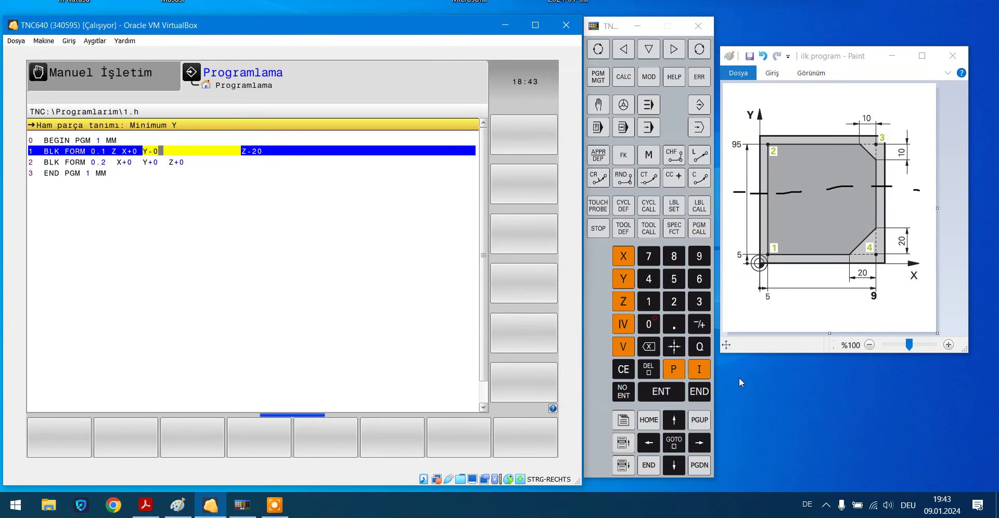
left_click(707, 391)
Set BLK FORM 0.2 to X+100 Y+100 and check the blank in Program Test.
left_click(672, 468)
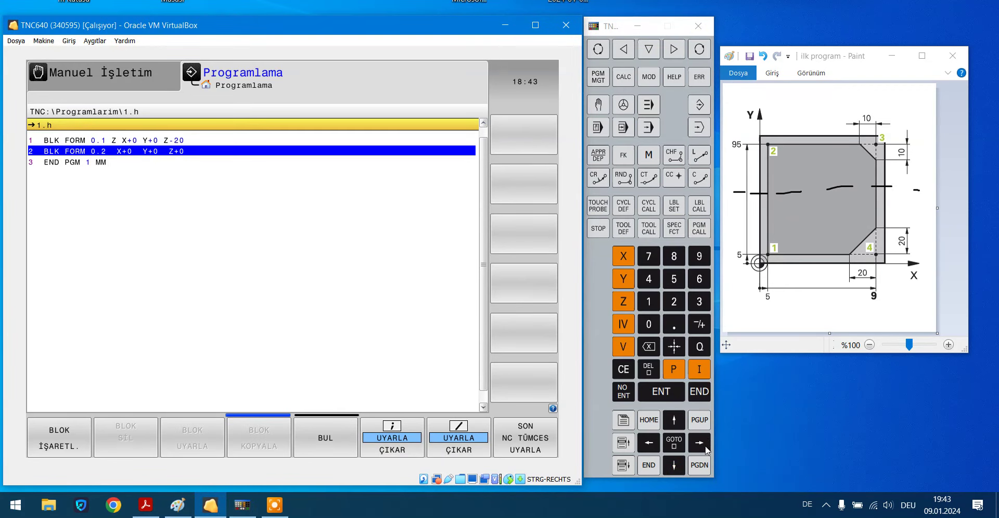
left_click(699, 443)
type("100")
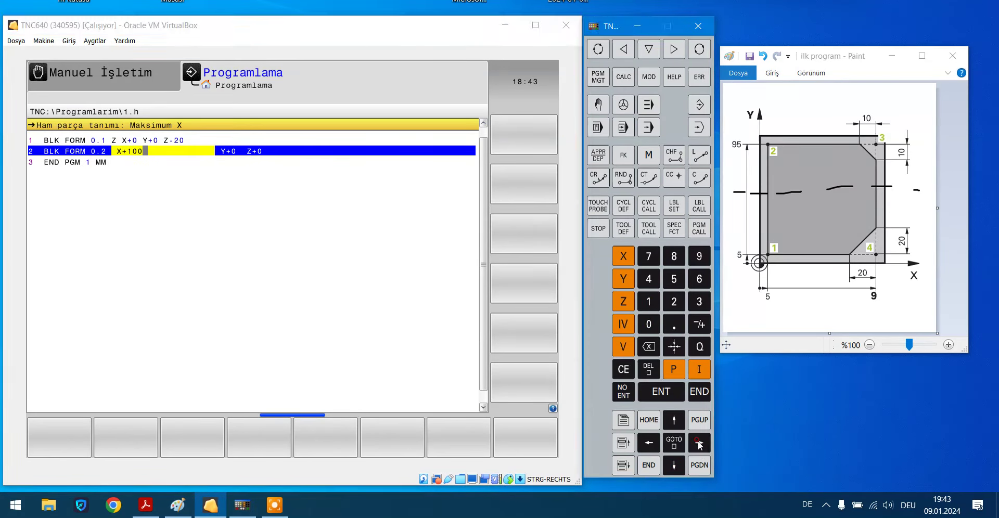
key("Right")
left_click(649, 324)
left_click(649, 324)
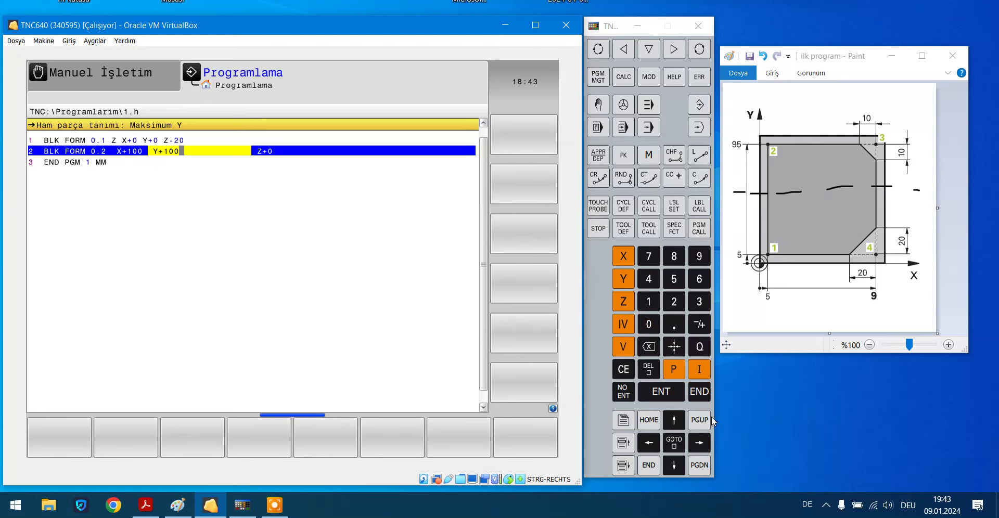
left_click(699, 391)
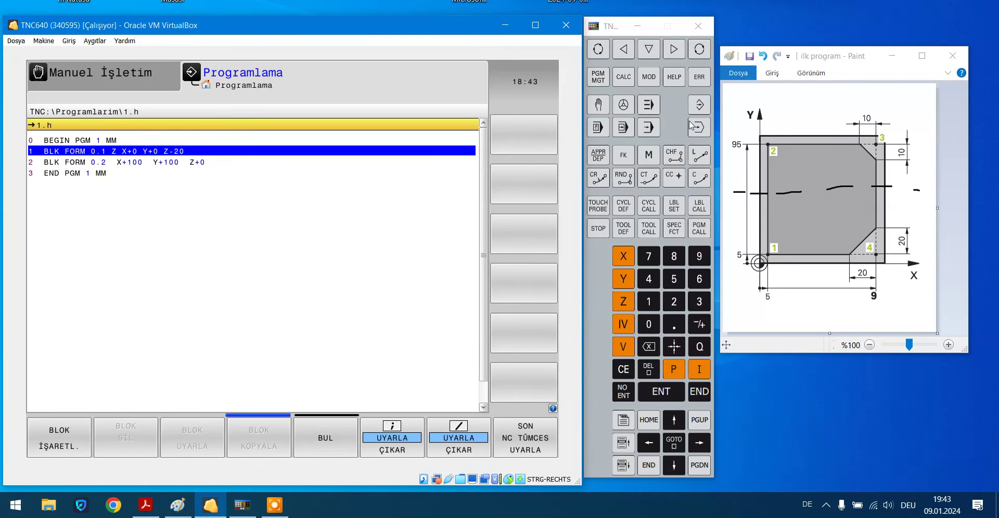
left_click(697, 127)
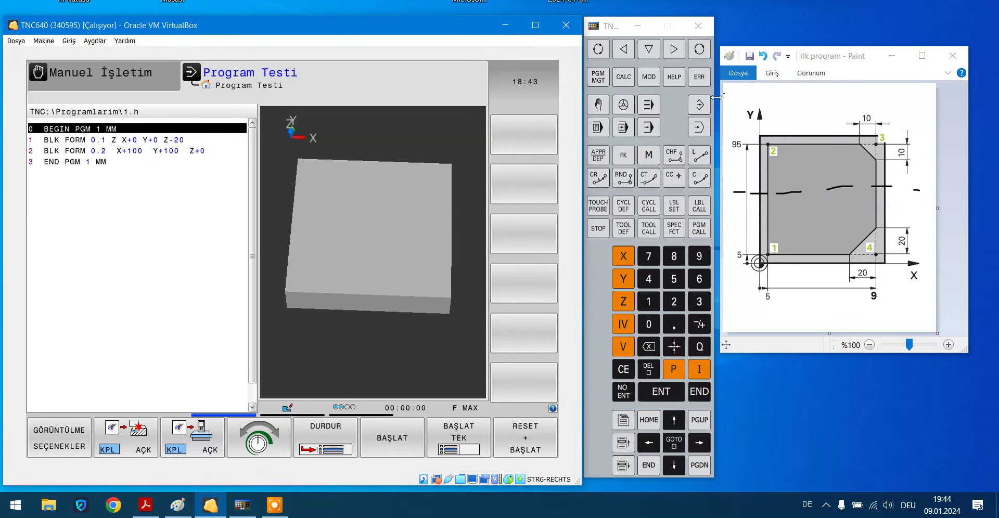
left_click(699, 105)
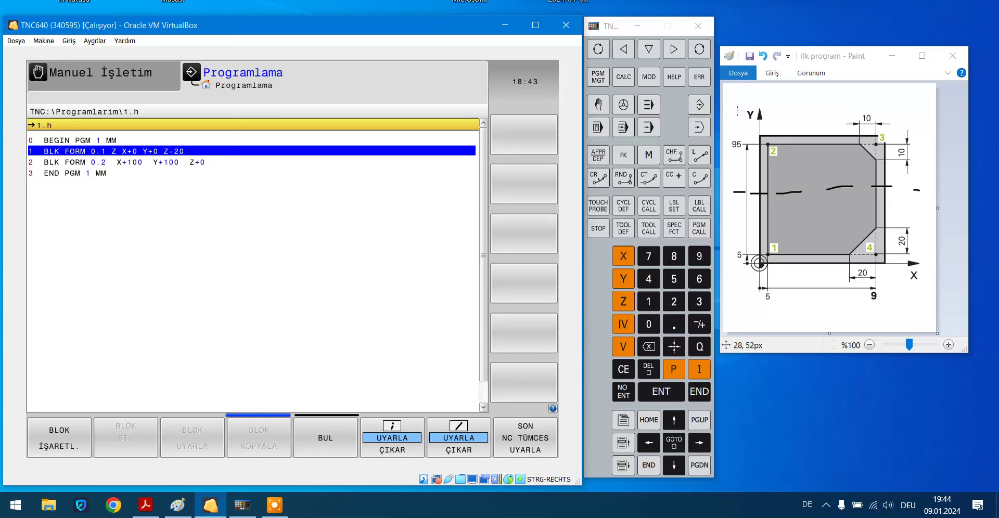
Circle the Y axis label and dash a vertical centre line, undoing two extra strokes.
left_click_drag(764, 106, 752, 110)
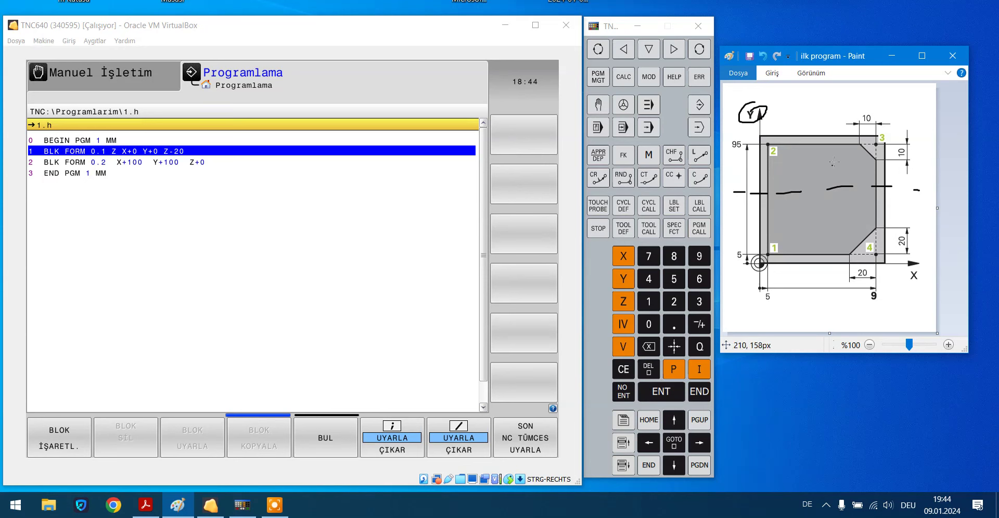
left_click_drag(818, 116, 827, 188)
left_click_drag(830, 209, 829, 276)
left_click(828, 301)
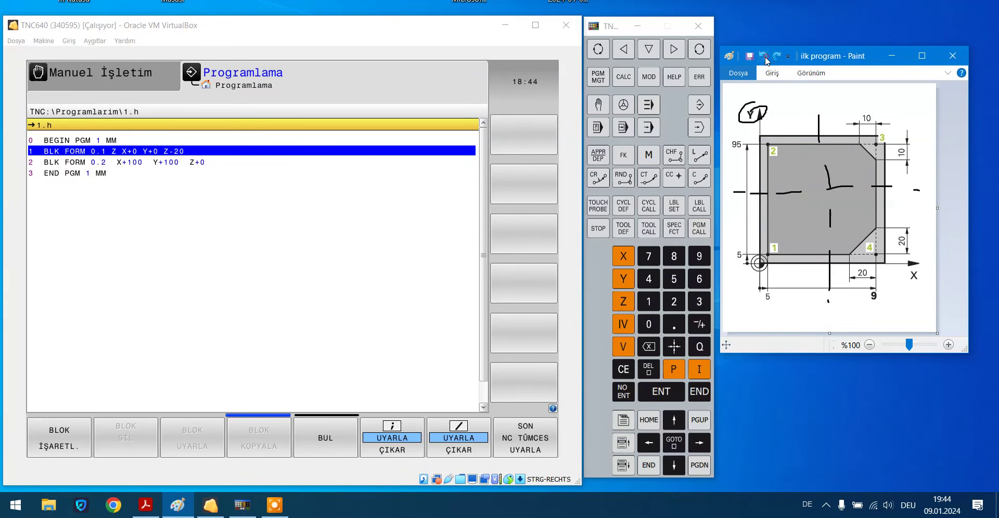
left_click(763, 56)
left_click(763, 56)
key("super+Up")
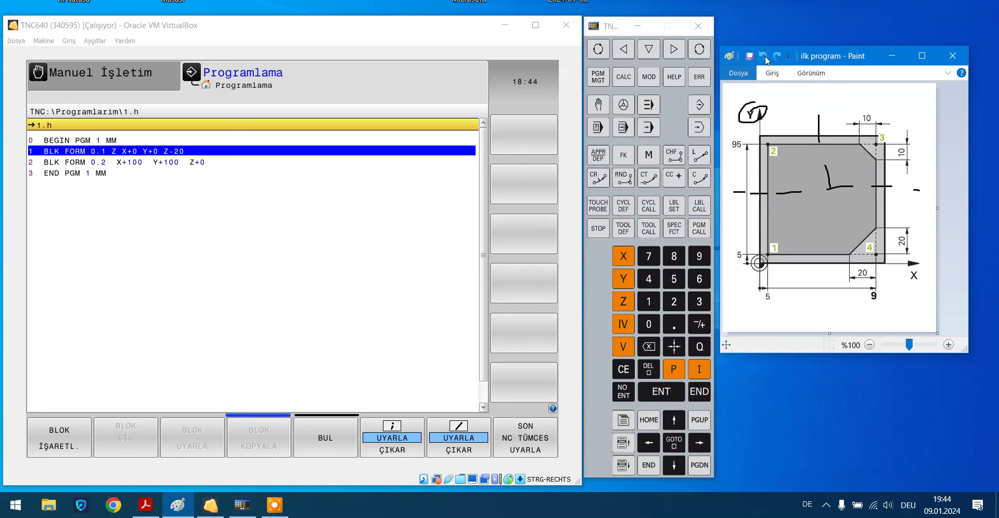
Undo two stray Paint strokes and step to block 1's minimum Y in the TNC editor.
left_click(763, 55)
left_click(763, 56)
left_click(699, 442)
left_click(699, 443)
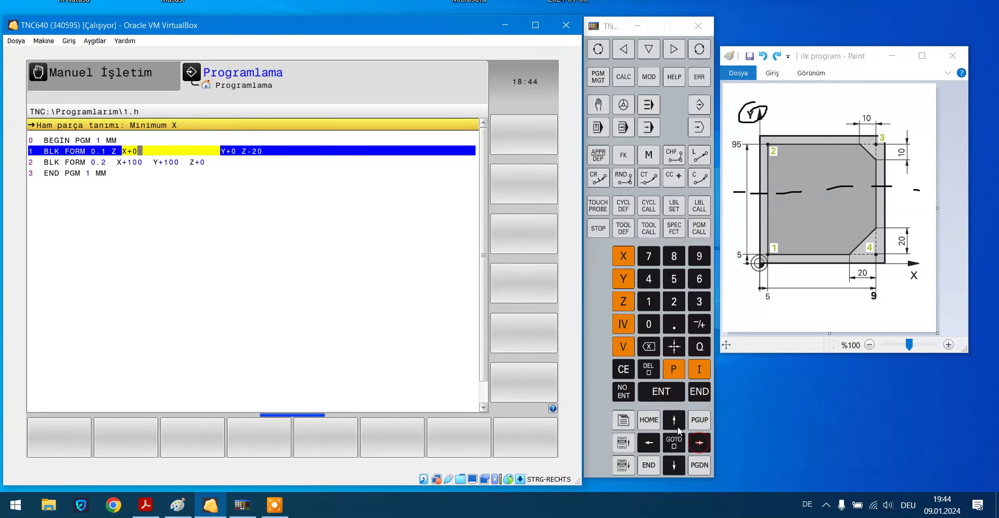
left_click(699, 443)
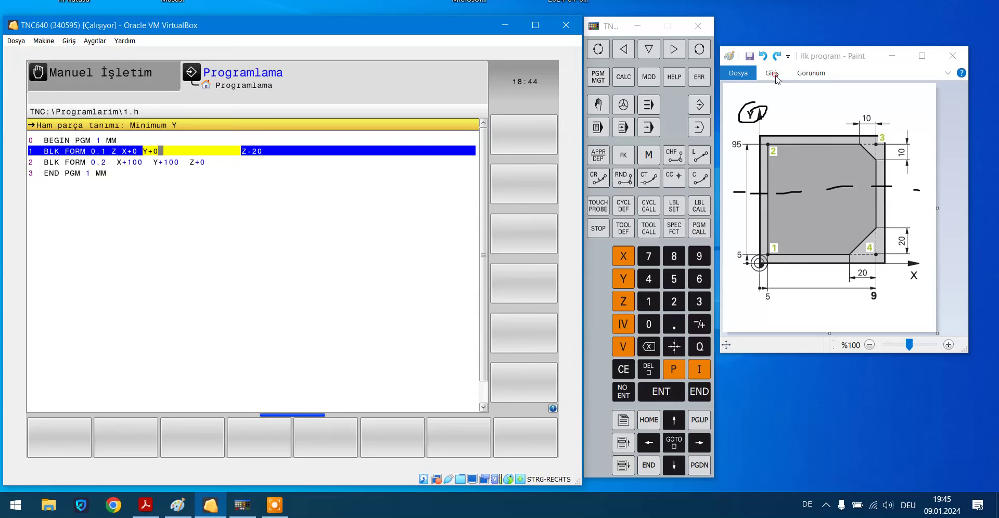
Change the BLK FORM 0.1 minimum Y to -50.
left_click(820, 86)
left_click(772, 73)
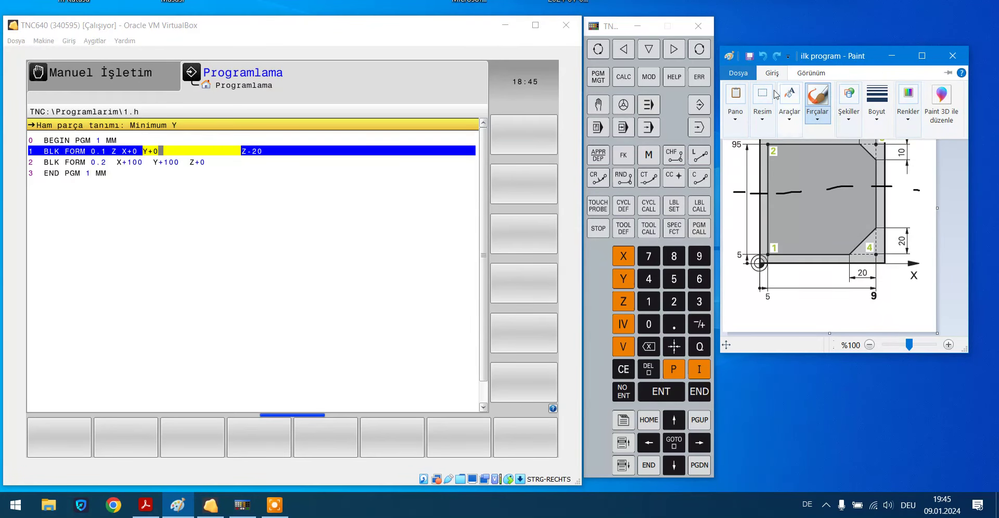
left_click(733, 76)
left_click(346, 207)
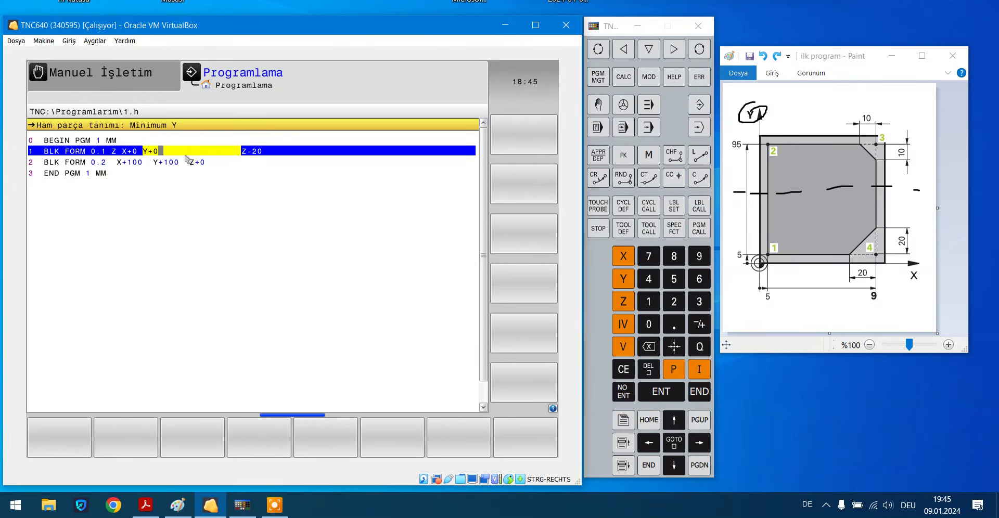
left_click(648, 348)
left_click(695, 327)
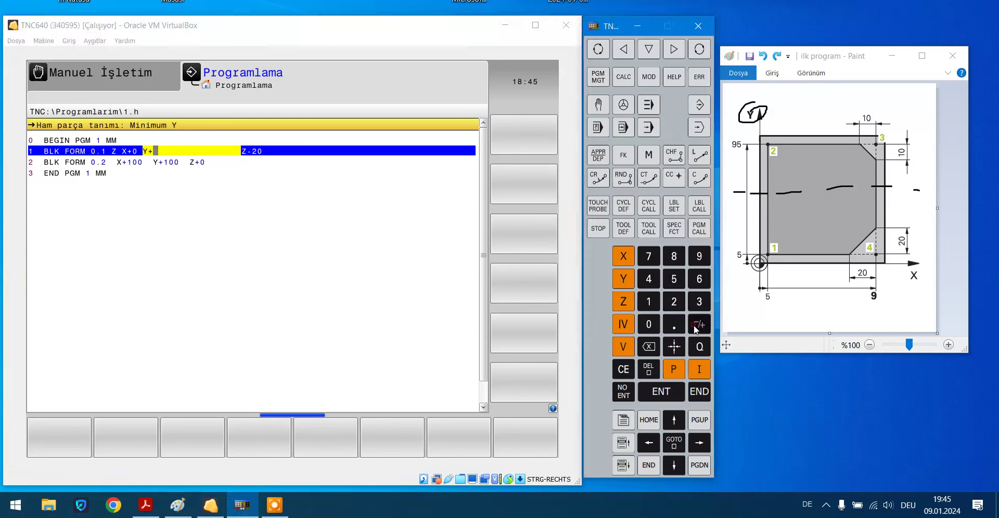
left_click(669, 279)
left_click(654, 328)
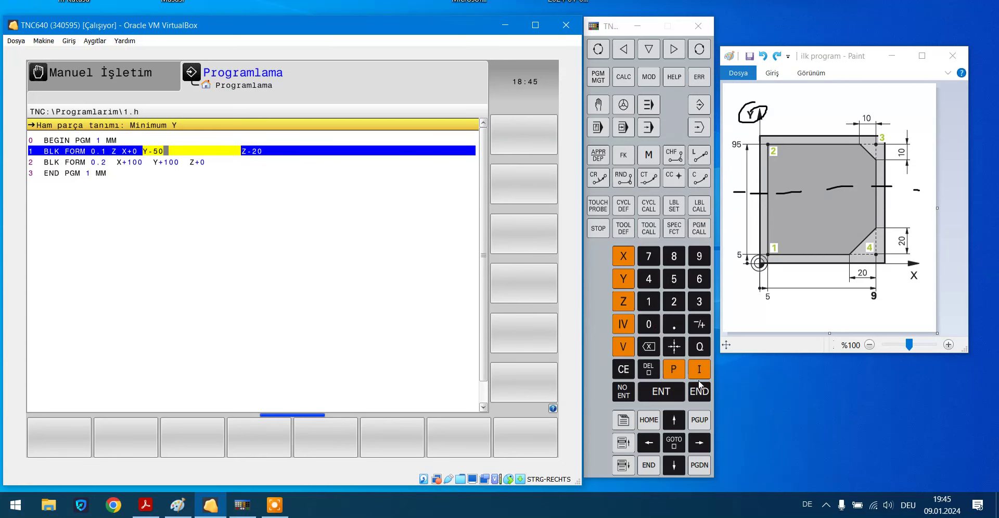
left_click(699, 391)
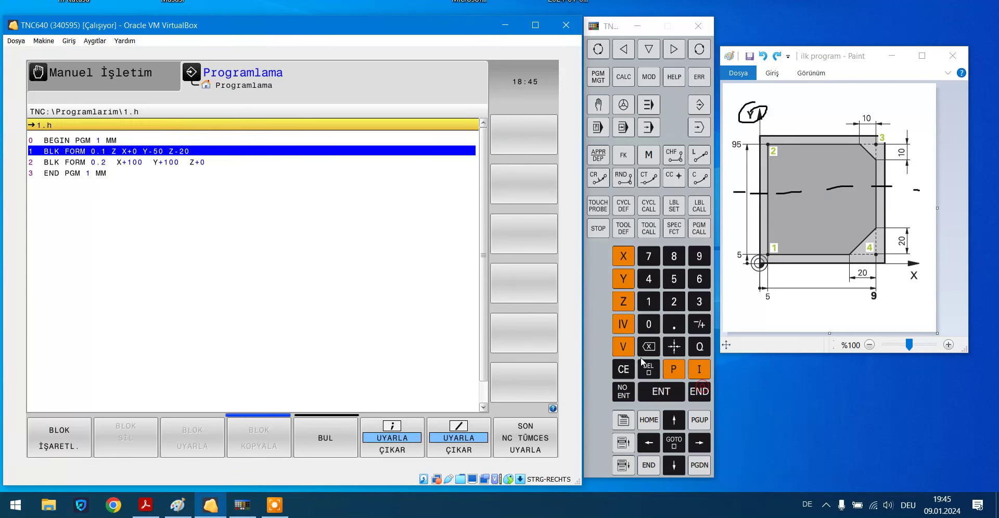
Change the BLK FORM 0.2 maximum Y to +50 and preview the blank in Program Test.
left_click(673, 465)
left_click(700, 443)
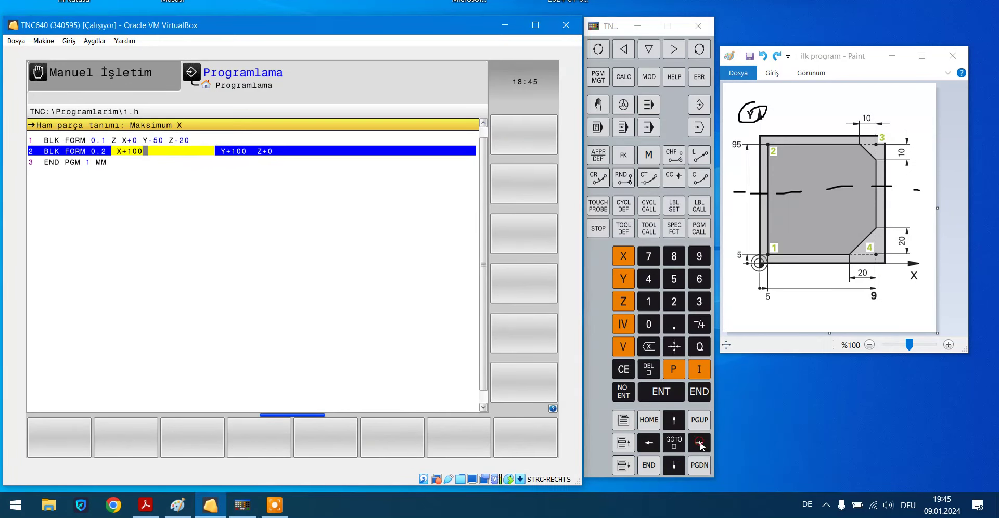
left_click(700, 444)
left_click(702, 325)
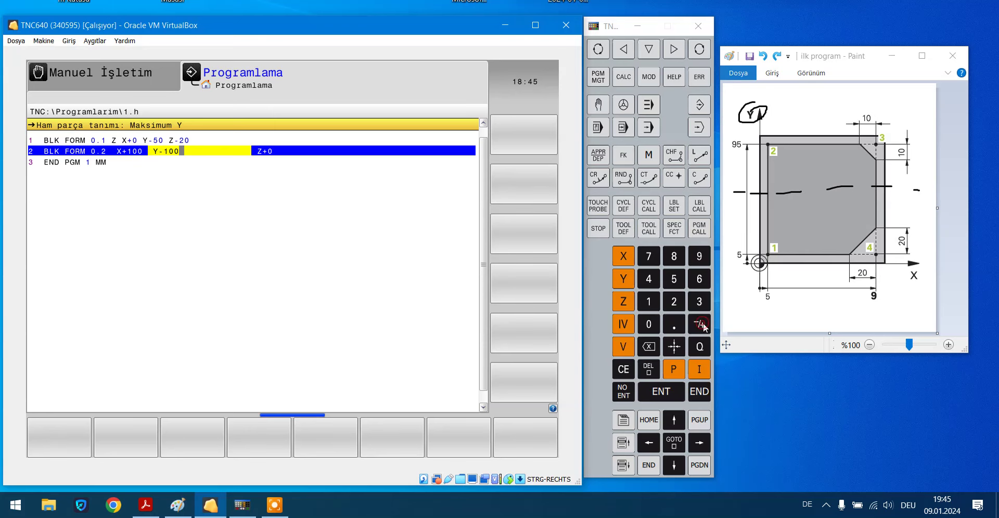
left_click(674, 279)
left_click(649, 324)
left_click(700, 392)
left_click(699, 127)
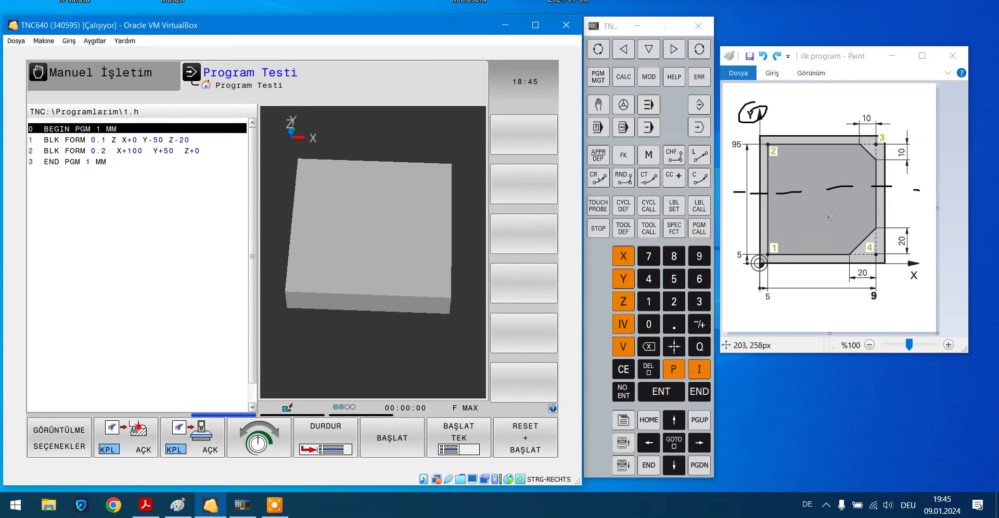
Return from Program Test to Programming mode with 1.h listed.
left_click(699, 105)
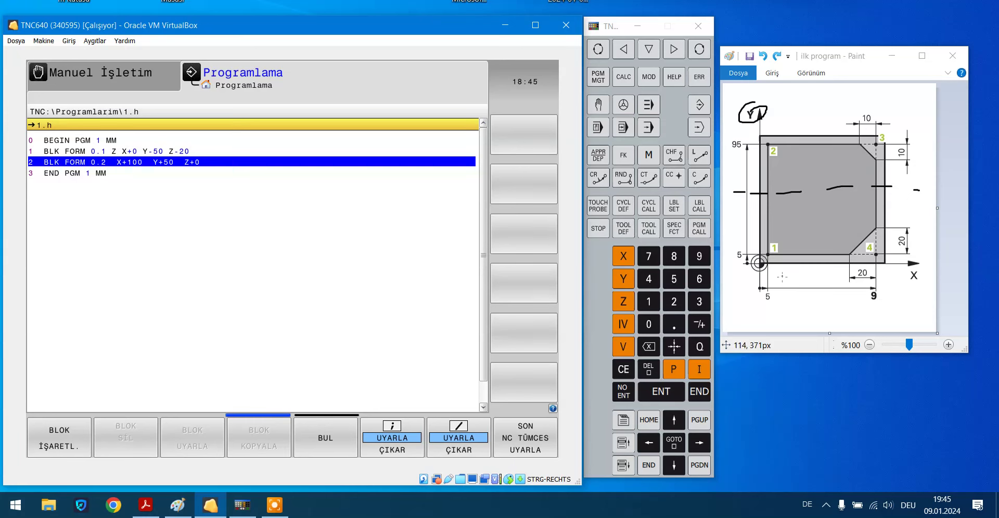
Sketch trial marks across the centre line, near point 1 and above the top edge.
left_click(774, 185)
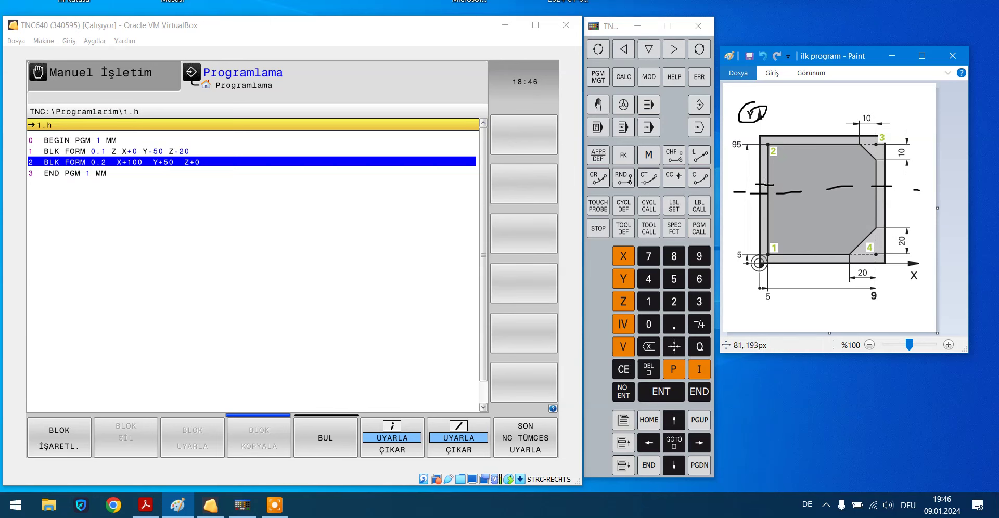
mouse_move(846, 189)
left_mouse_down()
mouse_move(815, 190)
mouse_move(786, 225)
mouse_move(820, 215)
mouse_move(829, 223)
mouse_move(835, 208)
left_mouse_up()
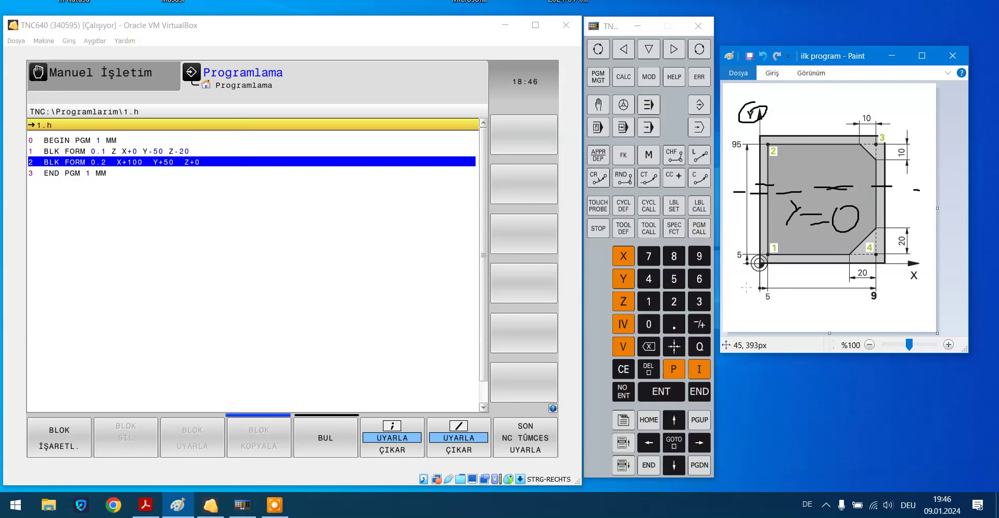
left_click_drag(775, 263, 800, 263)
left_click_drag(763, 134, 791, 132)
Undo the six trial strokes and dash a vertical centreline down the part's middle.
left_click(764, 58)
left_click(764, 58)
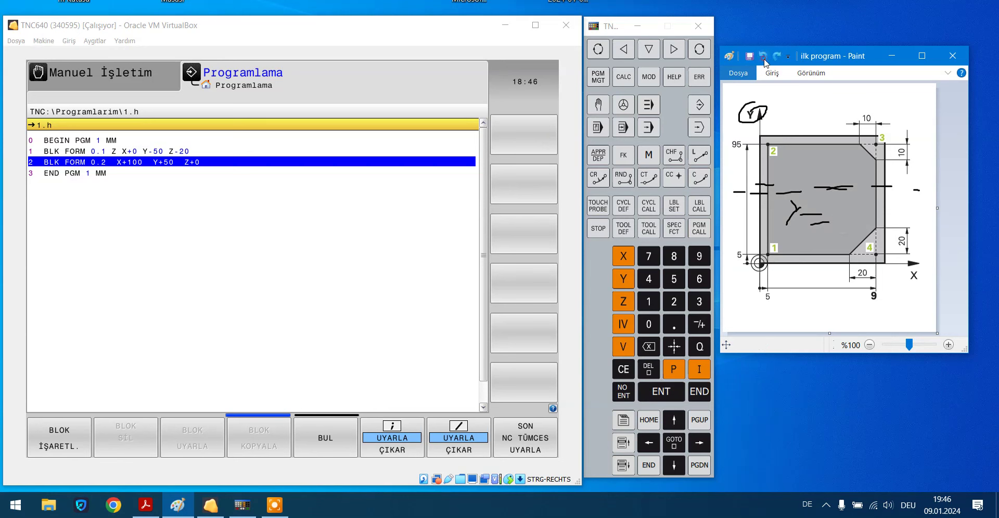
left_click(764, 58)
left_click(763, 59)
left_click(764, 58)
left_click(764, 58)
left_click(764, 58)
left_click(764, 59)
left_click(763, 58)
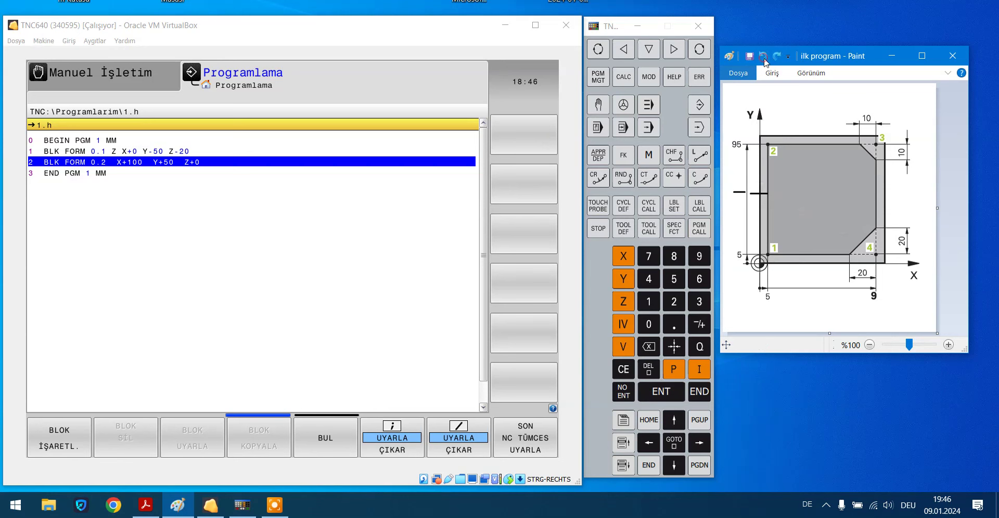
left_click(764, 58)
left_click(763, 59)
left_click_drag(814, 120, 813, 254)
left_click_drag(814, 270, 814, 277)
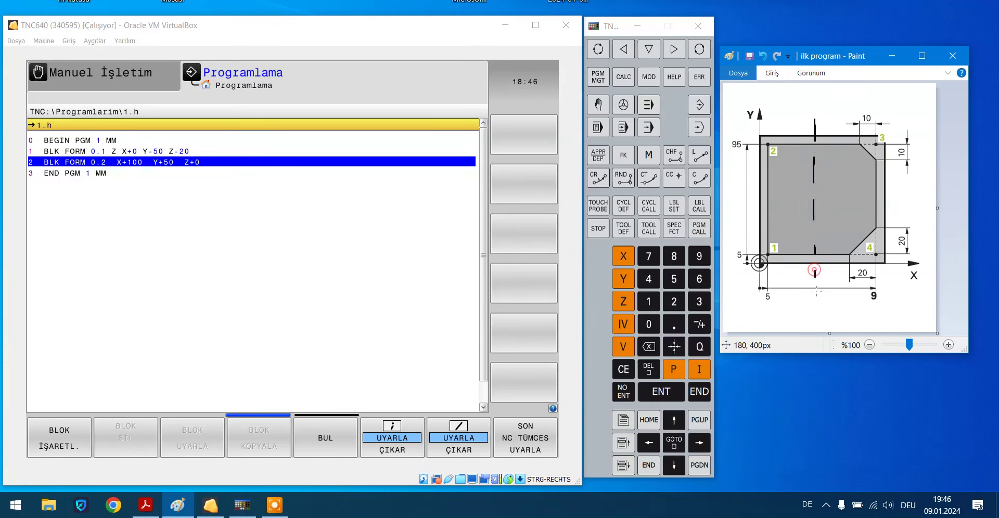
Set the BLK FORM 0.1 minimum corner to X-50 Y+0.
left_click(152, 153)
left_click(699, 443)
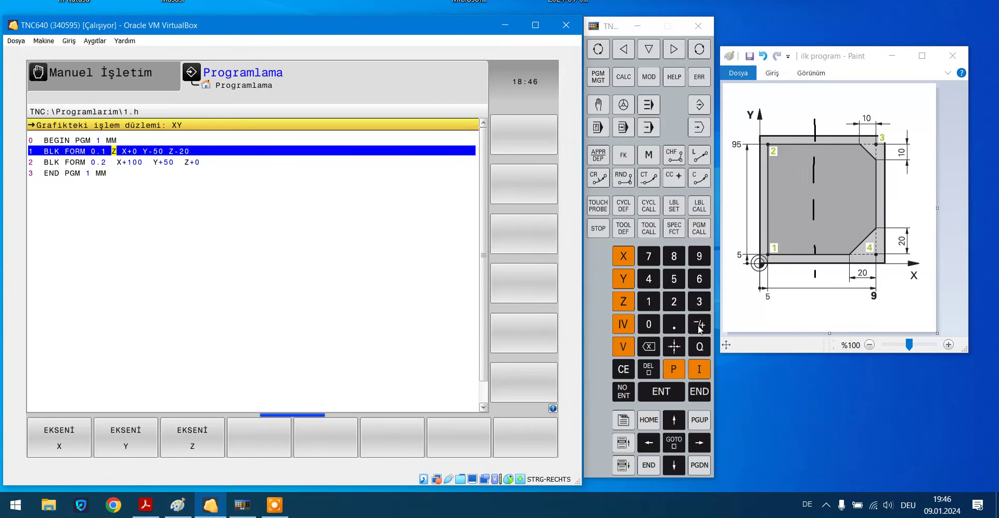
left_click(699, 443)
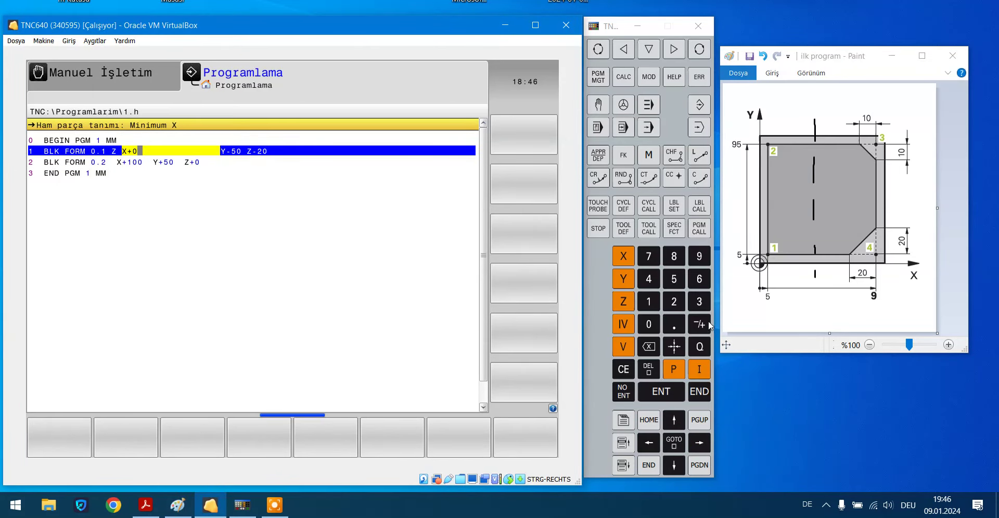
left_click(674, 279)
left_click(648, 324)
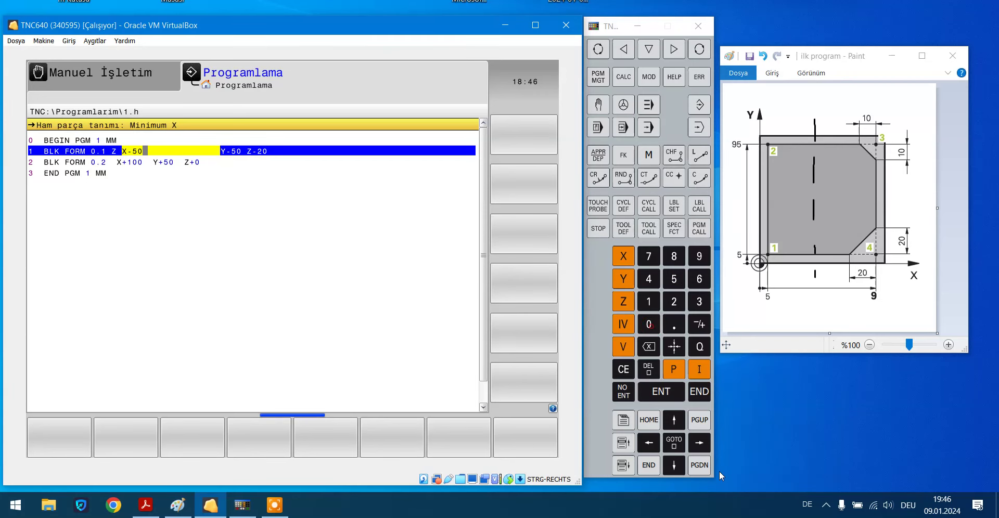
left_click(698, 443)
left_click(649, 325)
left_click(699, 391)
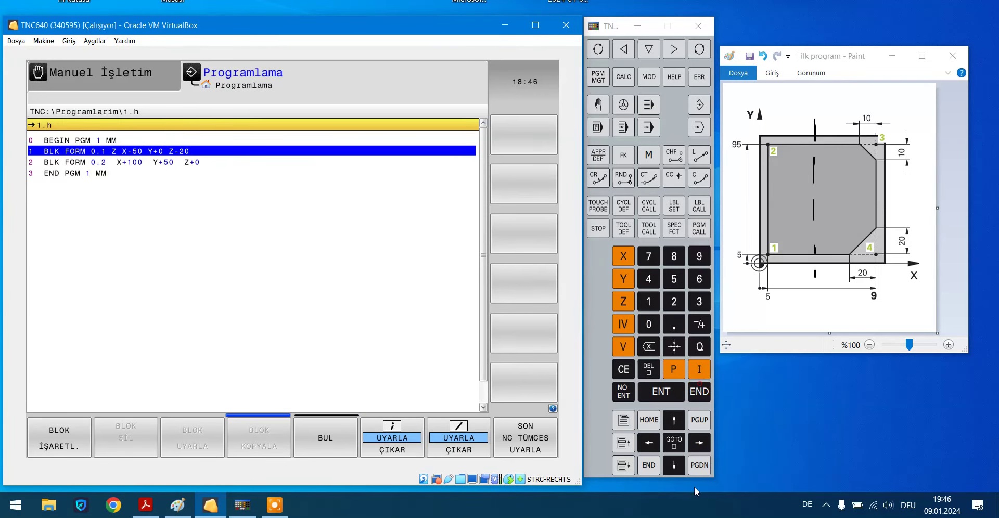
Set the BLK FORM 0.2 maximum corner to X+50 Y+100.
left_click(674, 465)
left_click(699, 442)
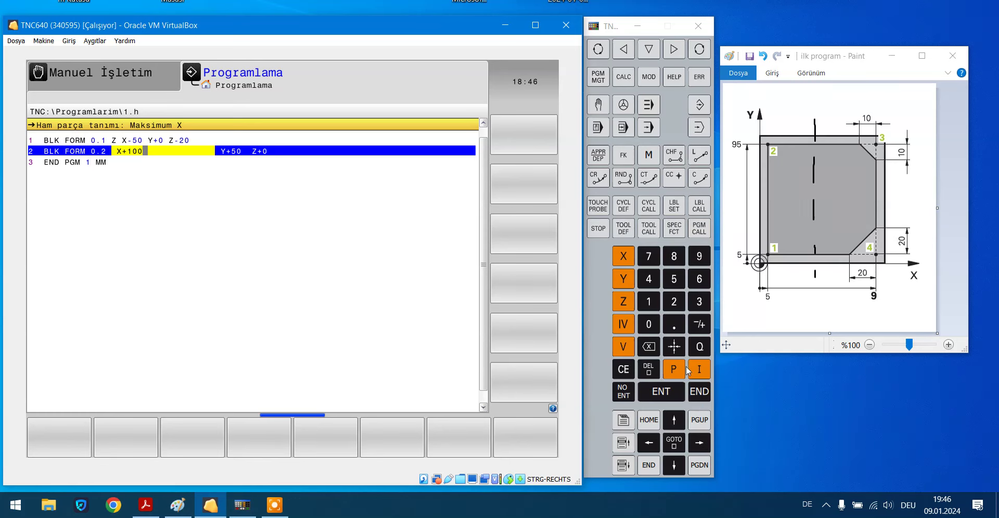
left_click(696, 324)
left_click(673, 278)
left_click(648, 324)
left_click(699, 442)
left_click(648, 302)
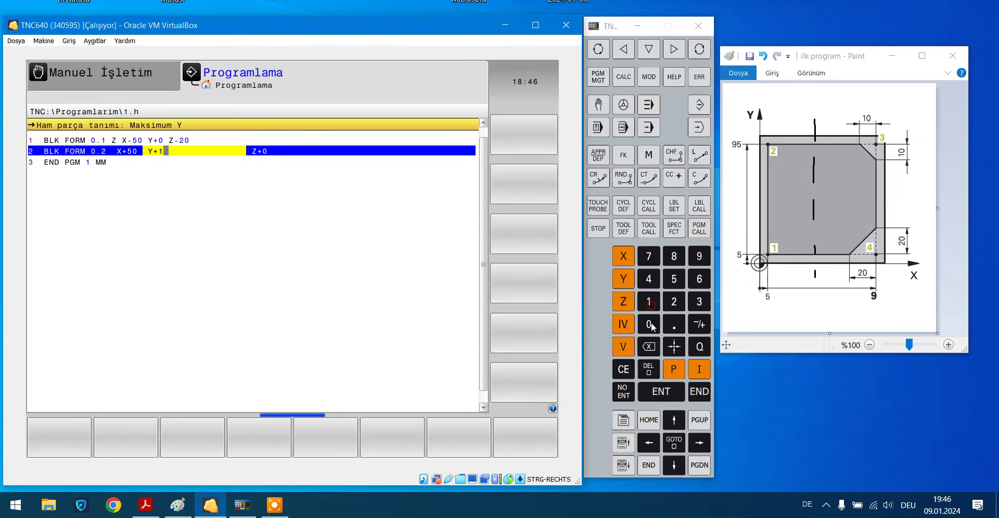
left_click(648, 324)
left_click(648, 324)
left_click(699, 391)
left_click(700, 395)
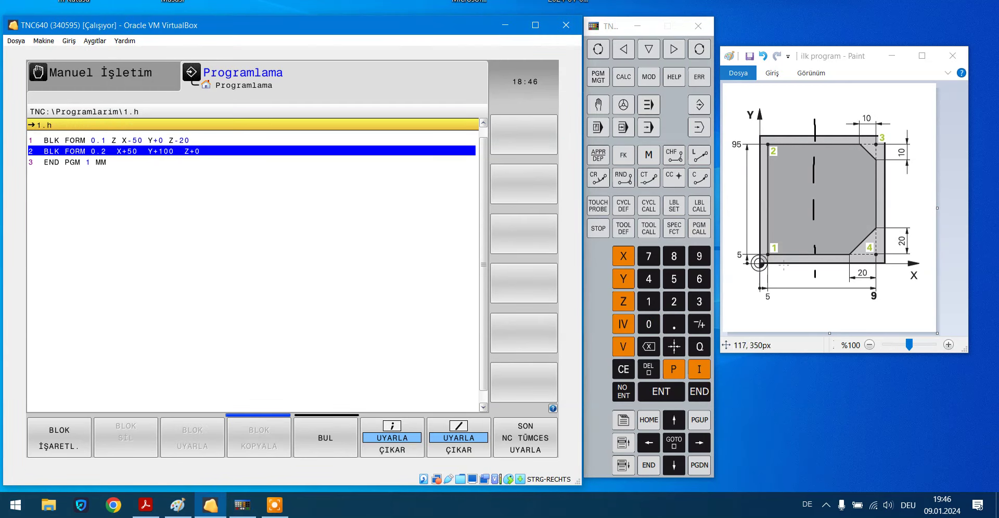
left_click_drag(785, 264, 788, 271)
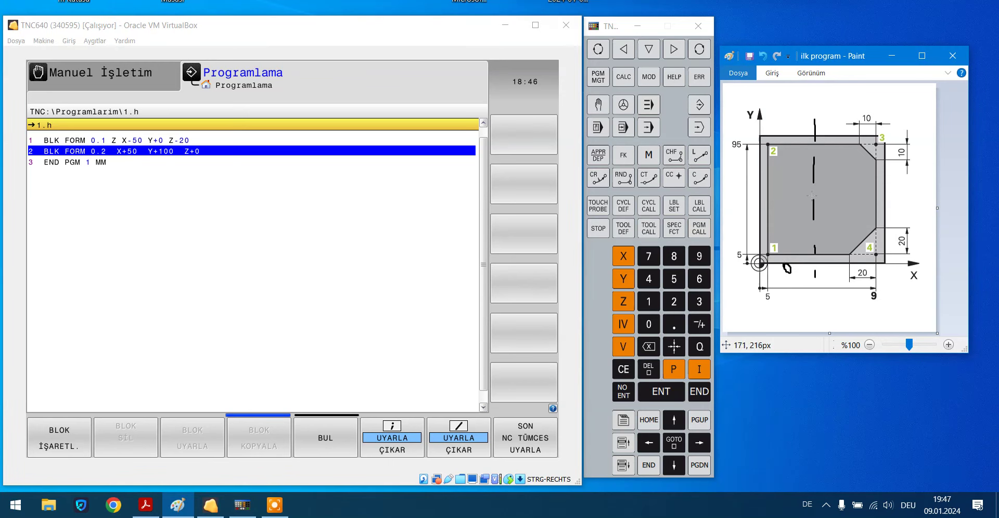
Remove the stray sketch strokes near the part centre with undo.
left_click_drag(813, 211, 804, 198)
mouse_move(831, 256)
left_mouse_down()
mouse_move(833, 273)
mouse_move(836, 239)
mouse_move(834, 256)
left_mouse_up()
left_click(763, 56)
left_click(763, 57)
left_click(763, 57)
left_click(763, 56)
left_click(763, 57)
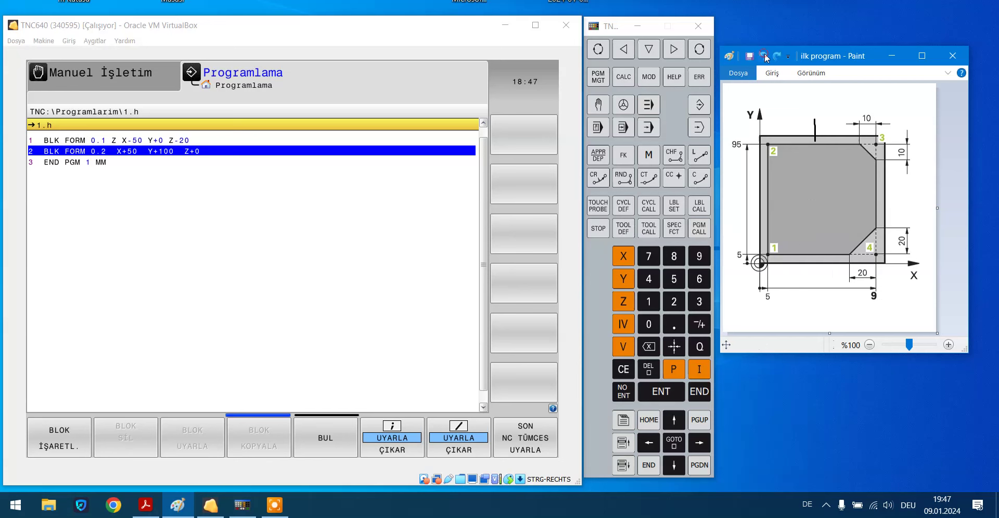
left_click(764, 56)
Draw dashed vertical and horizontal centrelines through the part with the Pencil.
mouse_move(818, 153)
left_mouse_down()
mouse_move(817, 120)
mouse_move(821, 230)
left_mouse_up()
left_click_drag(823, 260, 823, 315)
left_click_drag(732, 198, 840, 198)
left_click_drag(855, 198, 879, 198)
left_click_drag(901, 199, 936, 199)
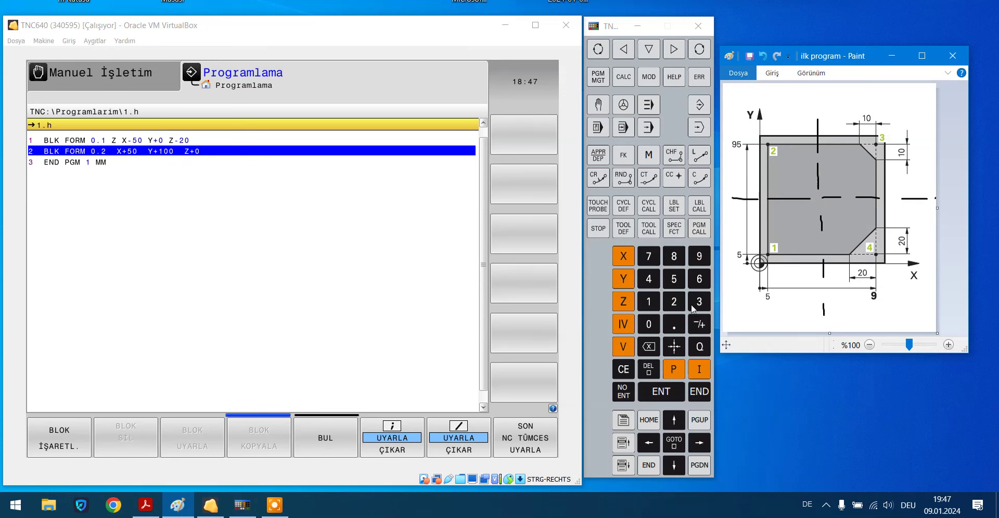
Circle the part's centre and write the label 16 beside it.
mouse_move(818, 180)
left_mouse_down()
mouse_move(799, 208)
mouse_move(825, 187)
left_mouse_up()
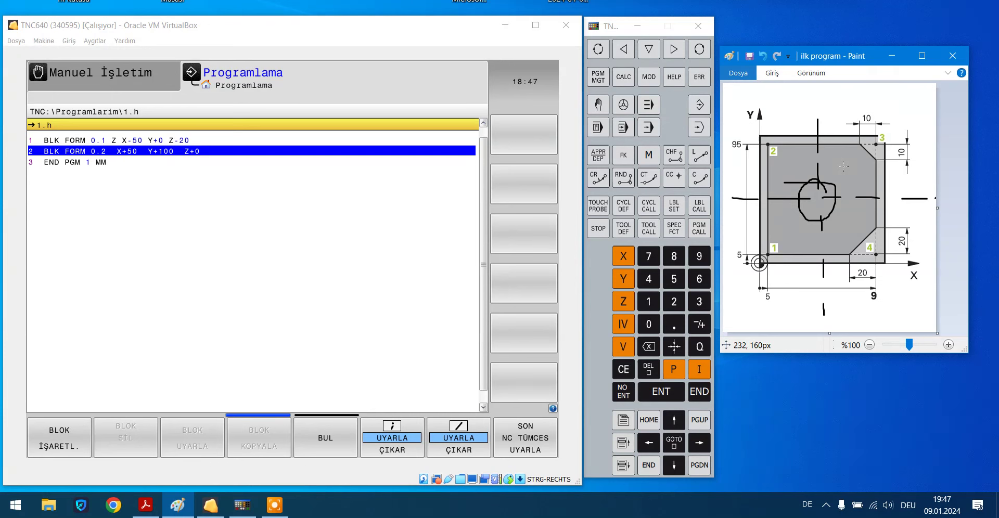
mouse_move(842, 168)
left_mouse_down()
mouse_move(827, 186)
mouse_move(872, 164)
mouse_move(861, 188)
mouse_move(873, 185)
left_mouse_up()
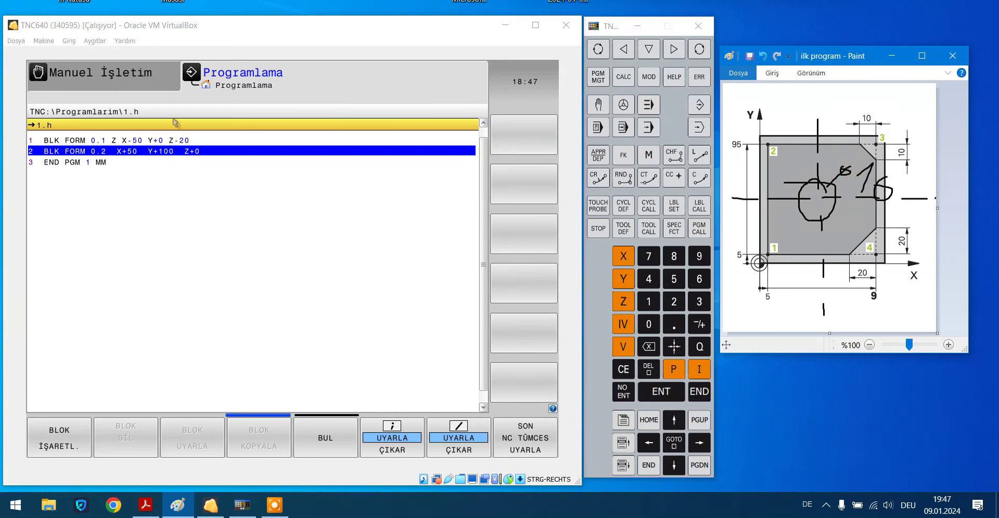
left_click(151, 141)
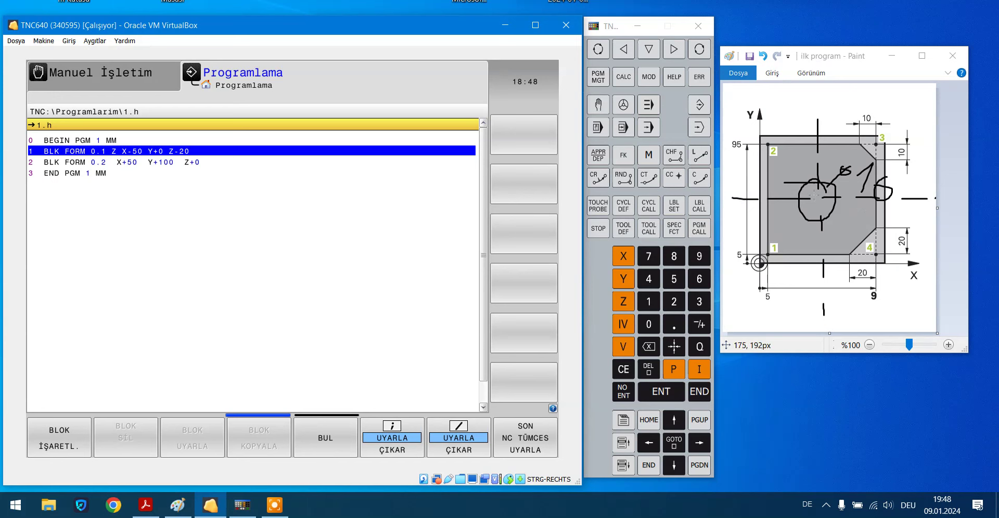
Change the BLK FORM 0.1 minimum Y to -50 and end the block.
left_click(814, 199)
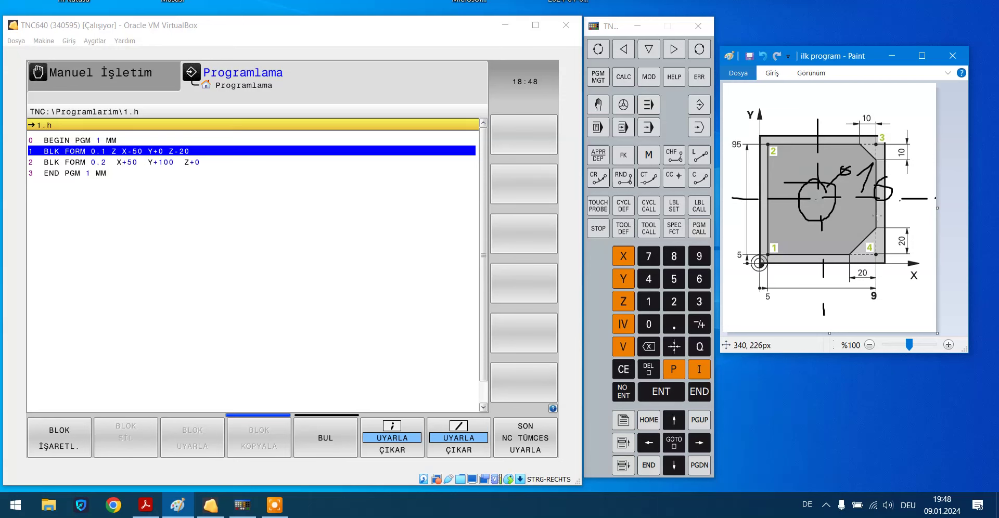
left_click(699, 443)
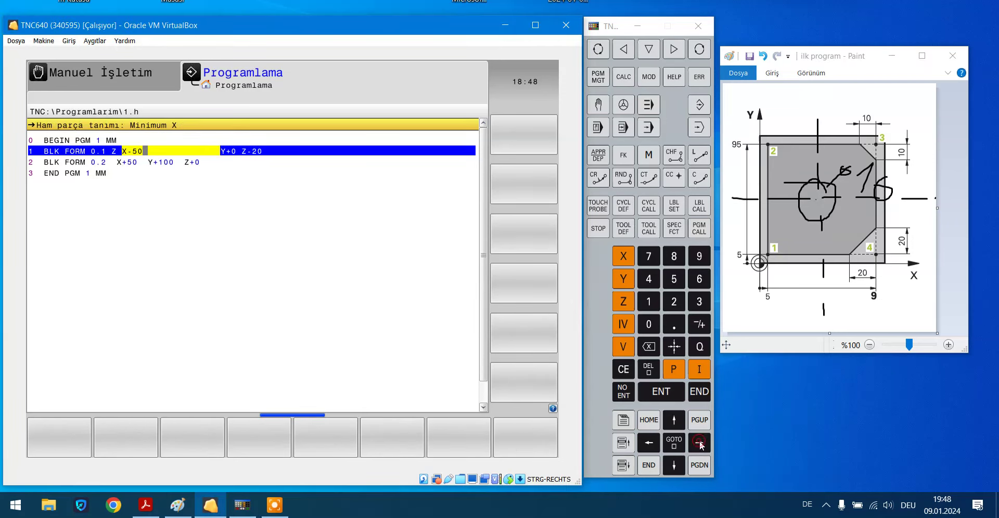
left_click(699, 442)
type("50")
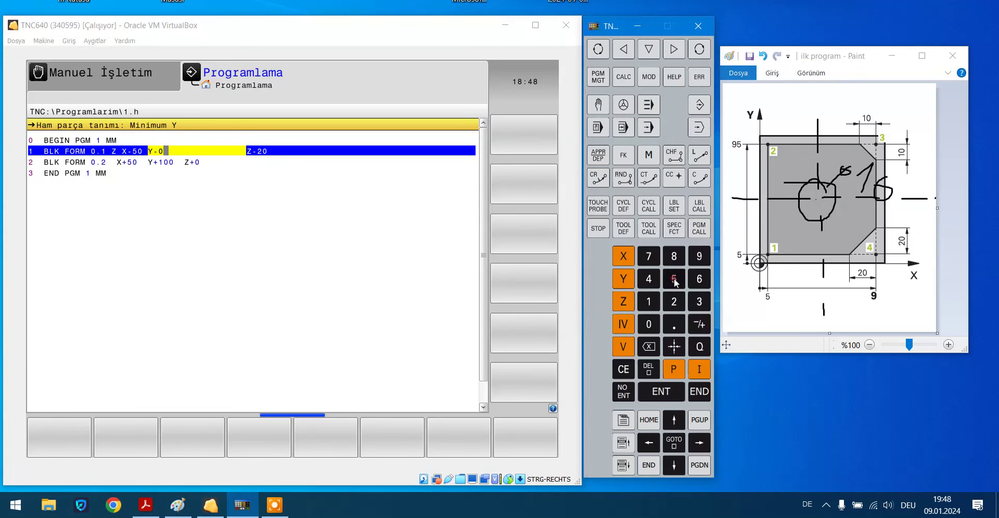
left_click(676, 465)
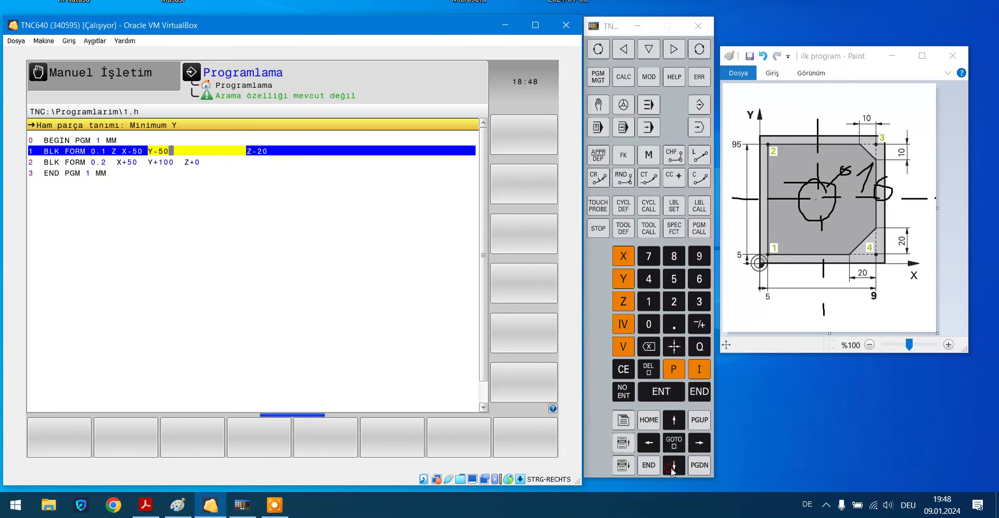
Change the BLK FORM 0.2 maximum Y to +50 and end the block.
left_click(675, 471)
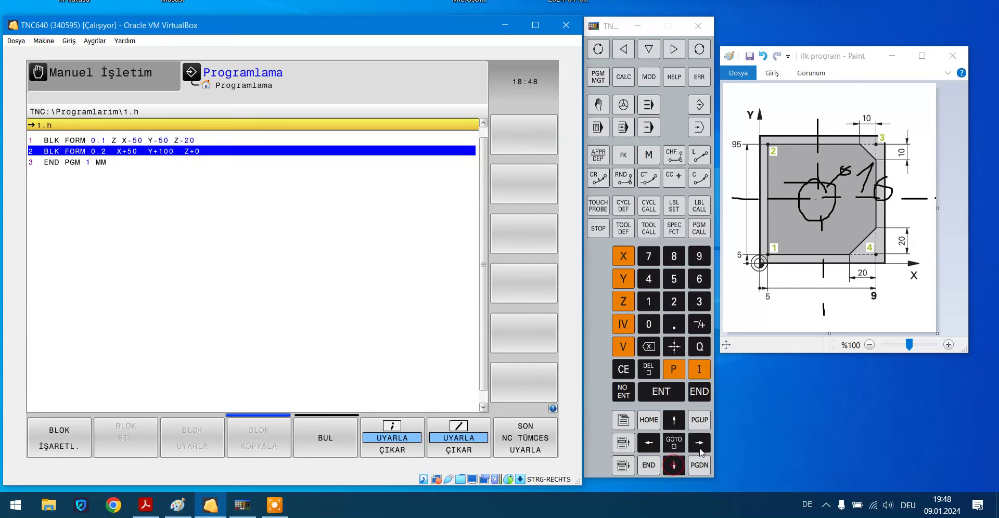
left_click(699, 443)
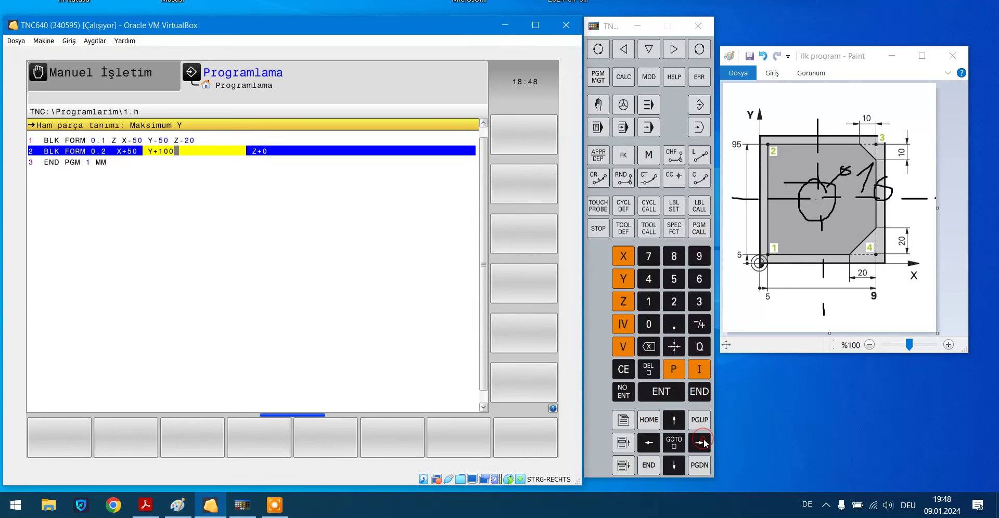
left_click(702, 325)
left_click(673, 279)
left_click(648, 324)
left_click(699, 395)
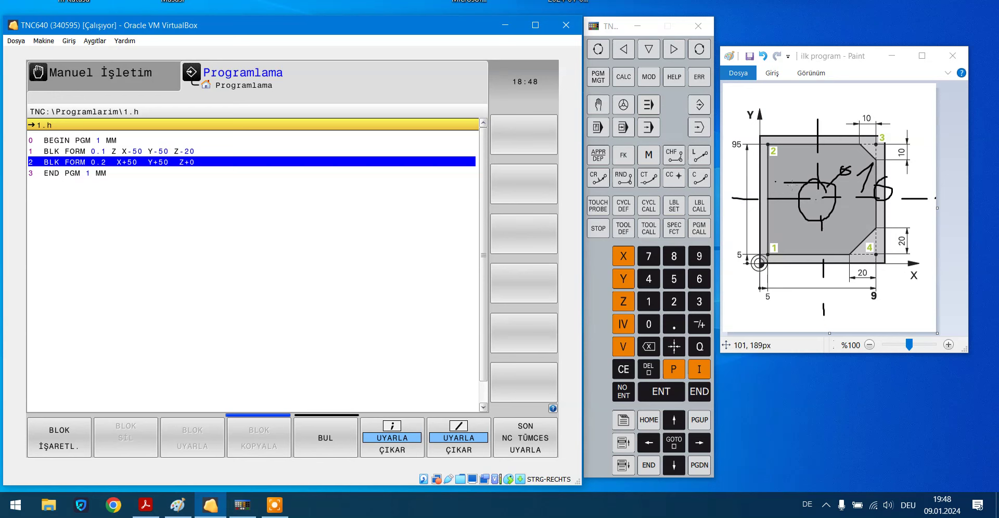
left_click_drag(784, 183, 817, 182)
left_click(822, 200)
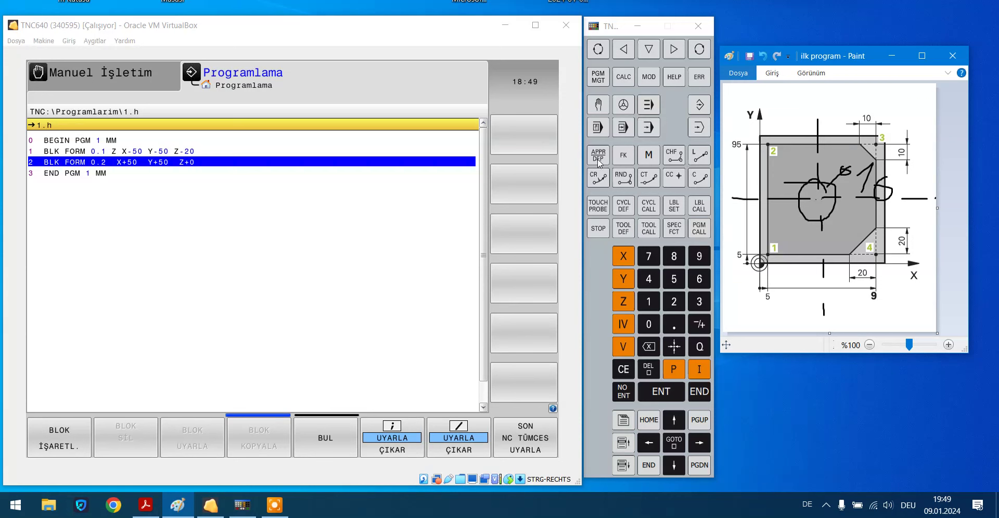
left_click(598, 105)
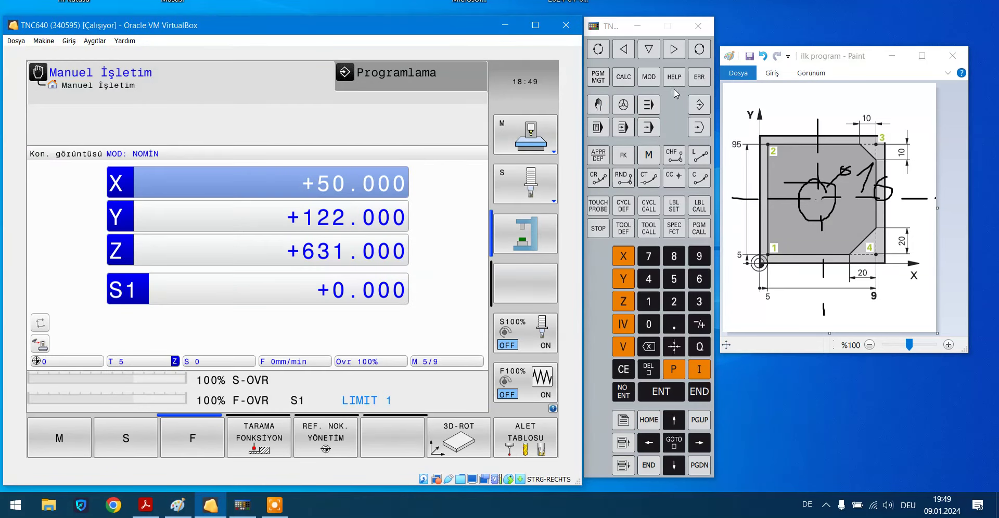
left_click(699, 105)
left_click(598, 77)
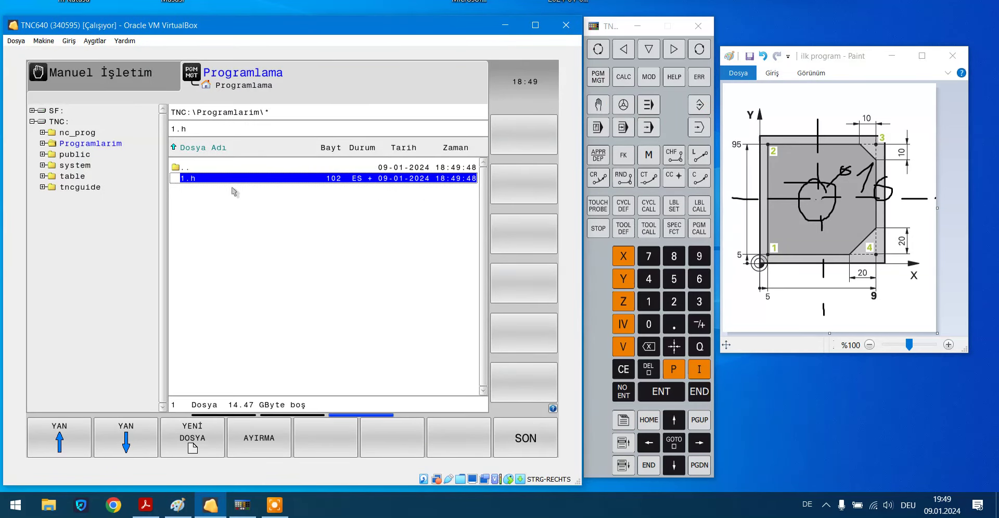
left_click(84, 144)
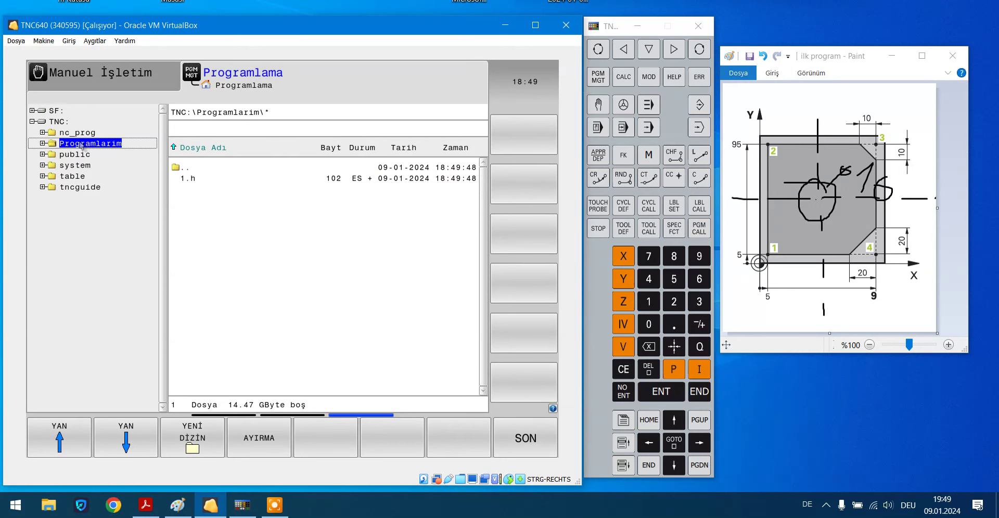
double_click(185, 178)
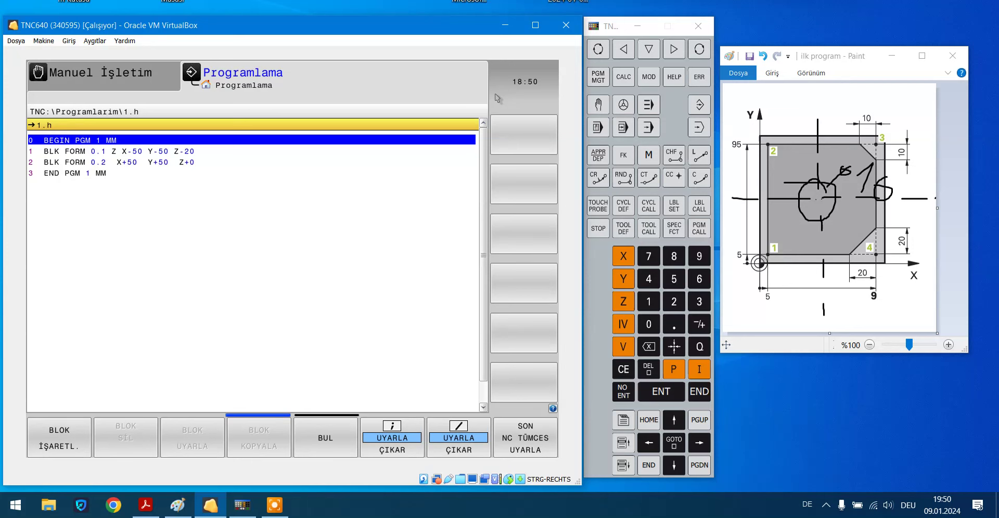
left_click(78, 151)
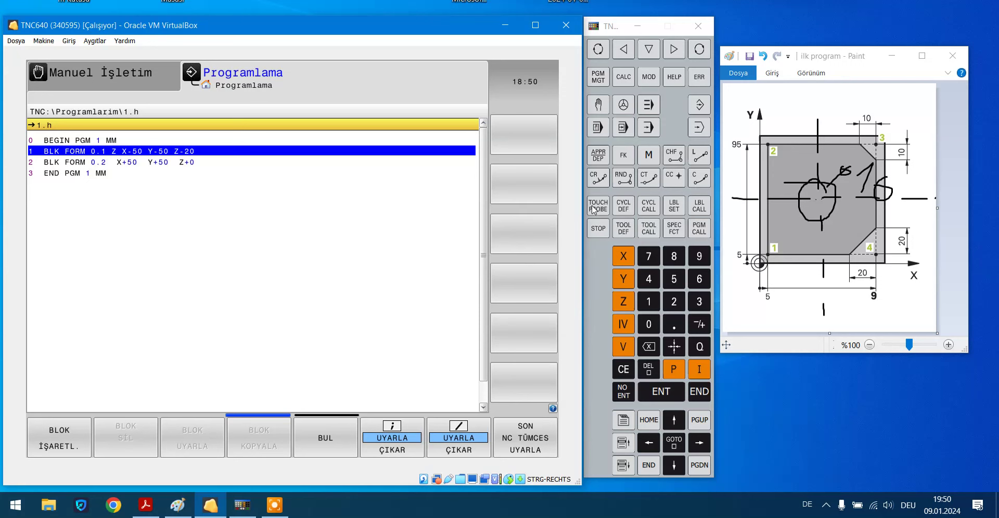